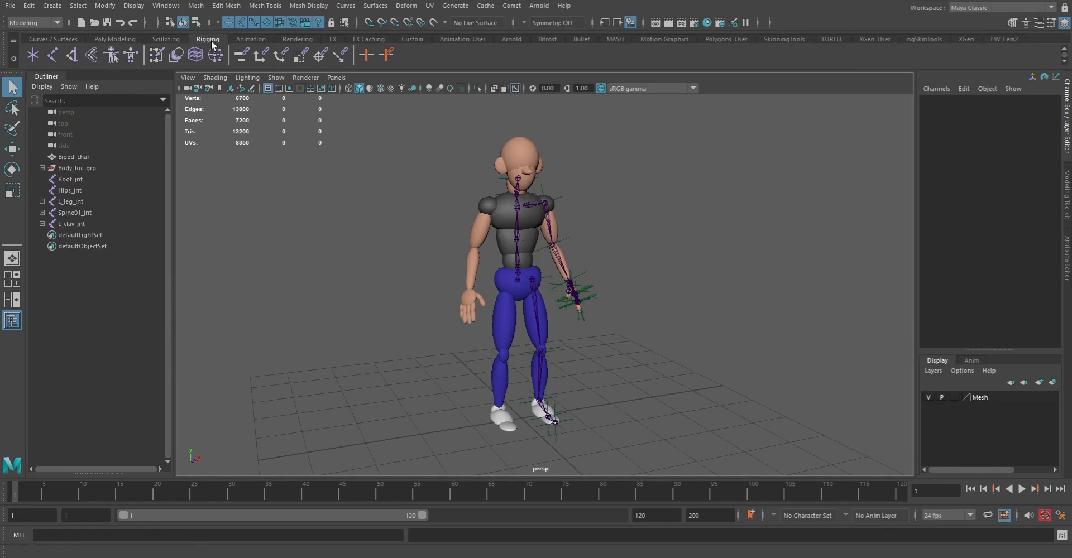
# Switch the menu set from Modeling to Rigging.
pyautogui.click(25, 23)
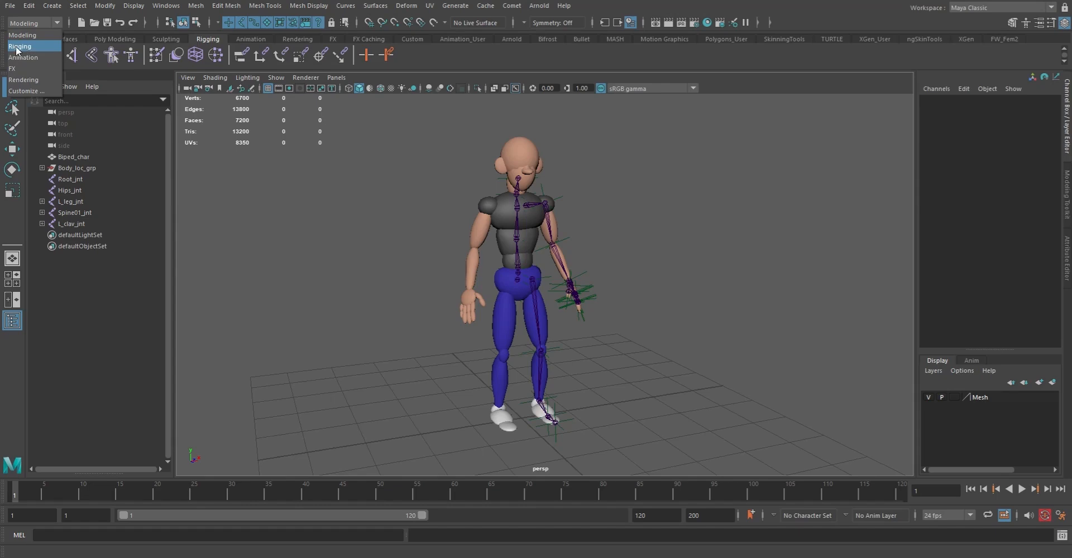
pyautogui.click(27, 47)
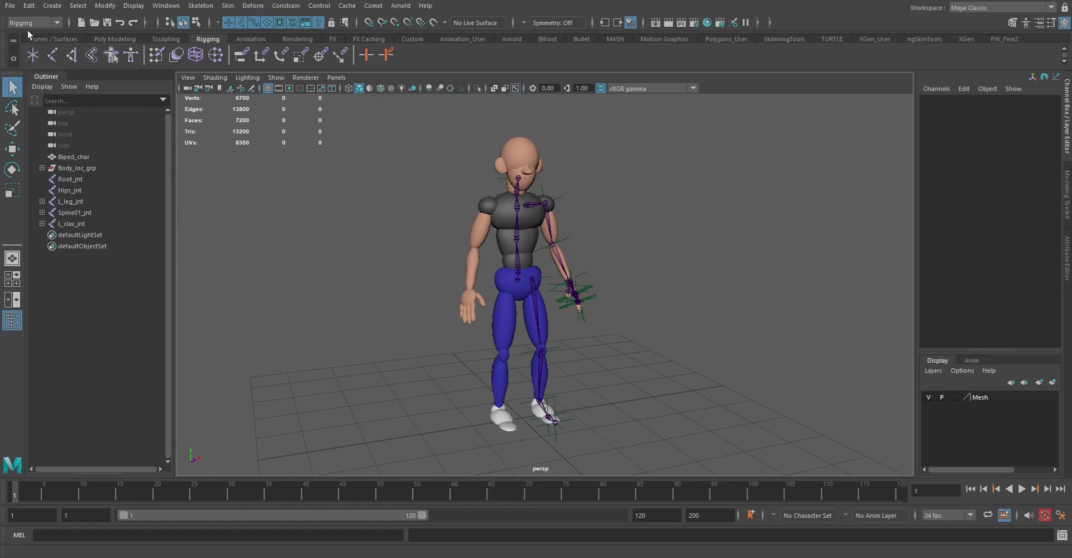
pyautogui.click(203, 9)
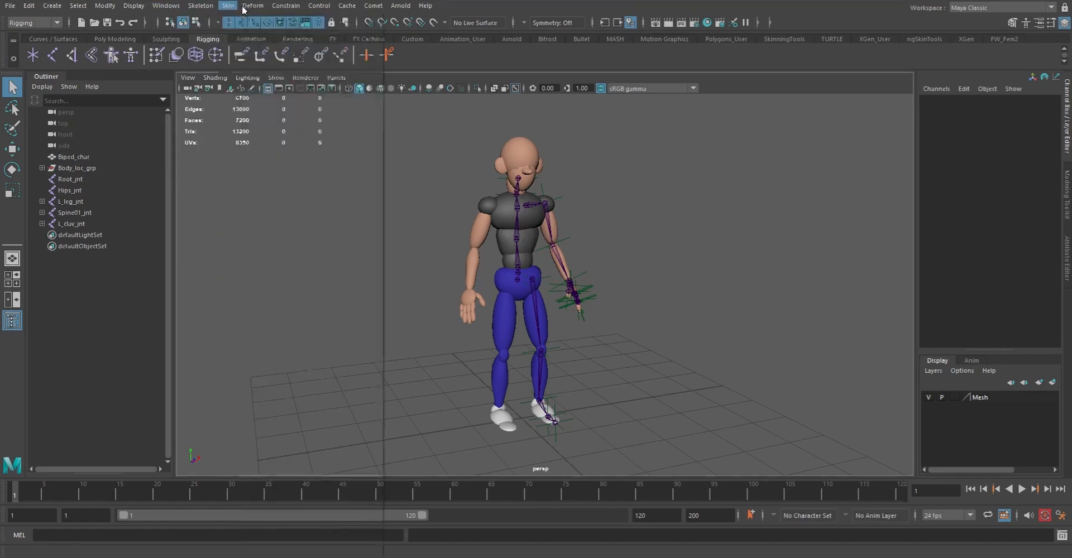
pyautogui.moveTo(291, 7)
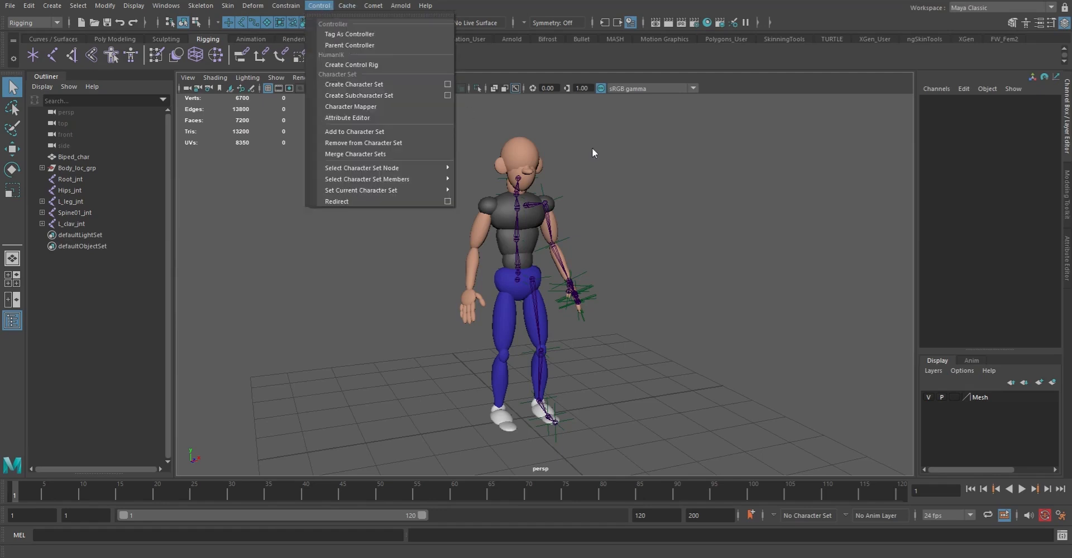
pyautogui.press('Escape')
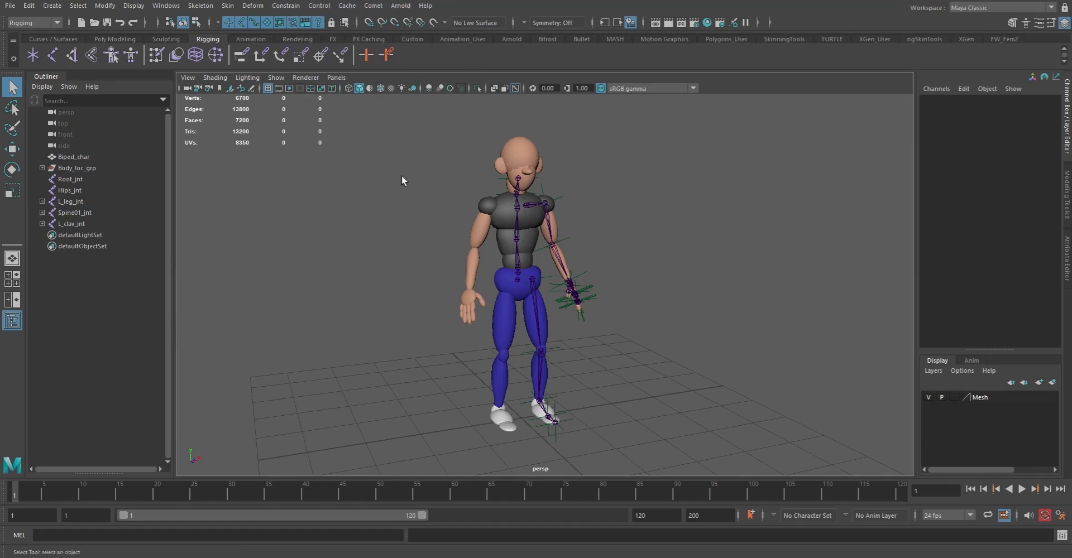
# Source the cometMenu.mel script from the maya/2020/scripts folder using the Script Editor, and close the editor.
pyautogui.click(120, 536)
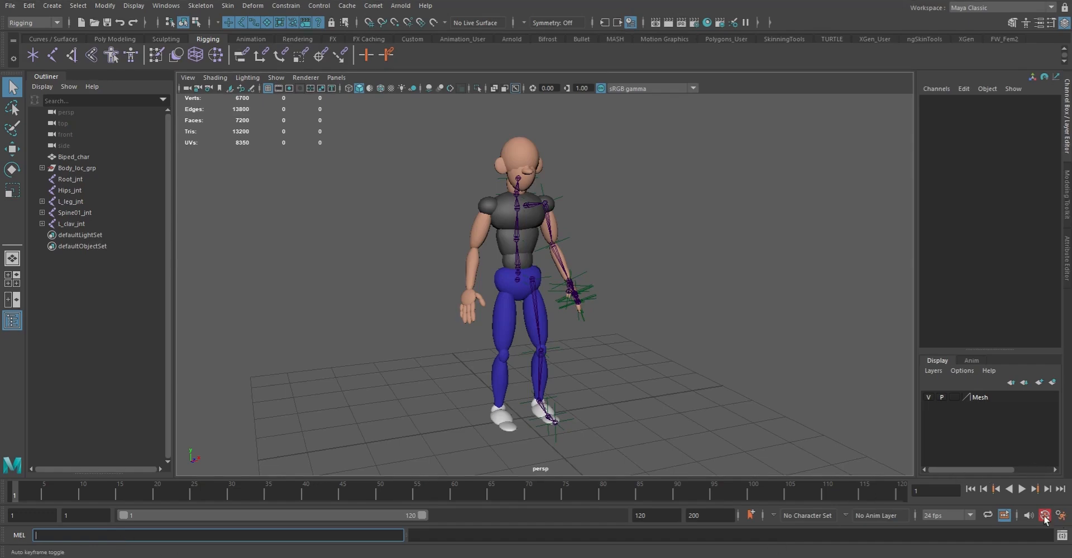
pyautogui.click(1045, 517)
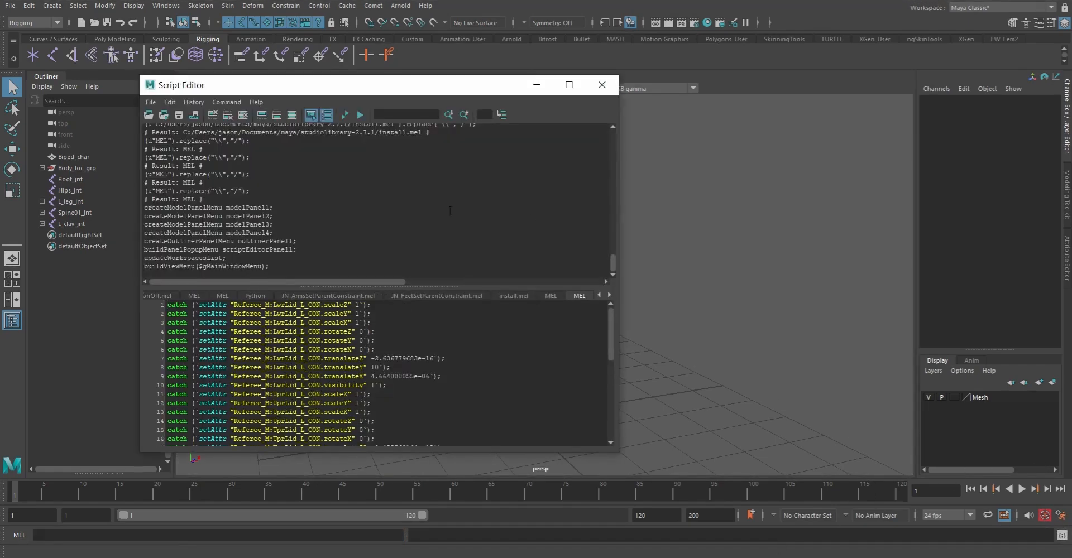
pyautogui.click(151, 102)
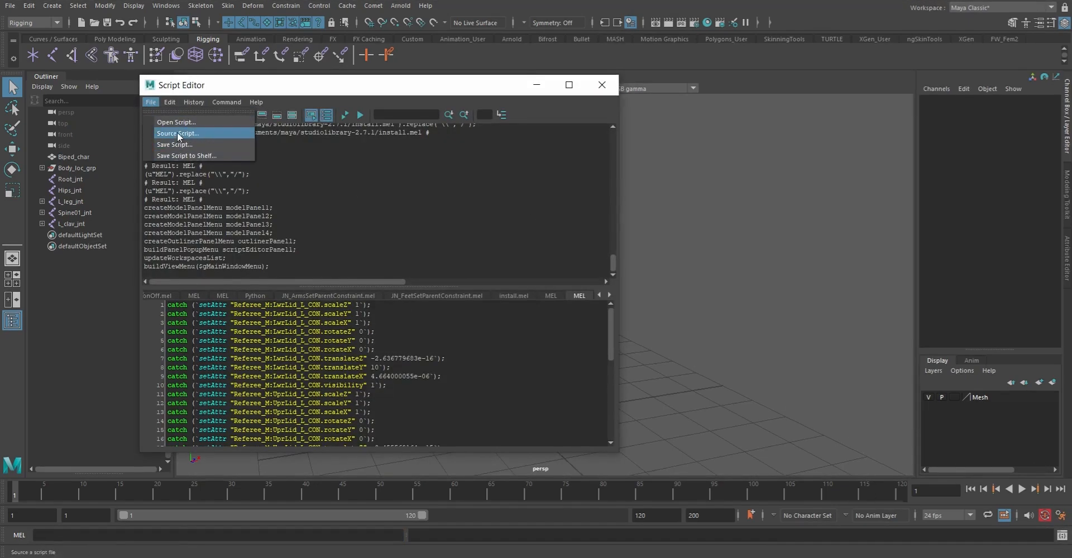
pyautogui.click(178, 134)
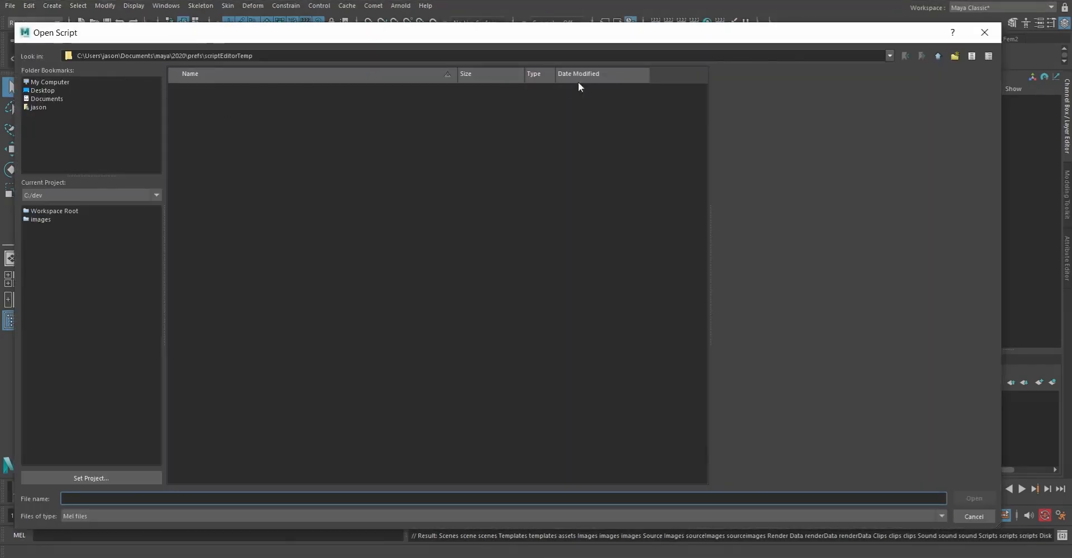
pyautogui.click(938, 56)
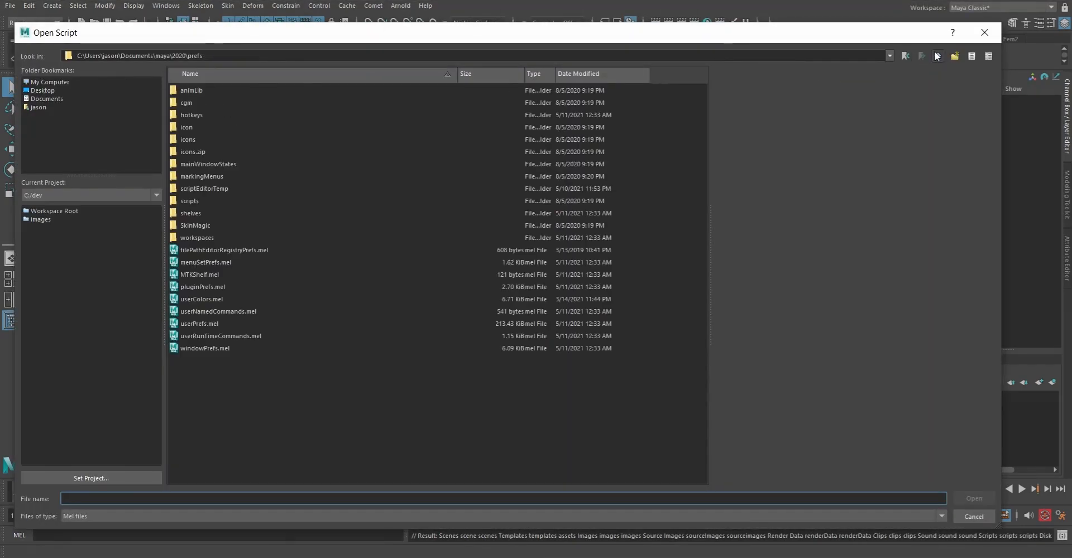
pyautogui.click(937, 56)
pyautogui.doubleClick(180, 113)
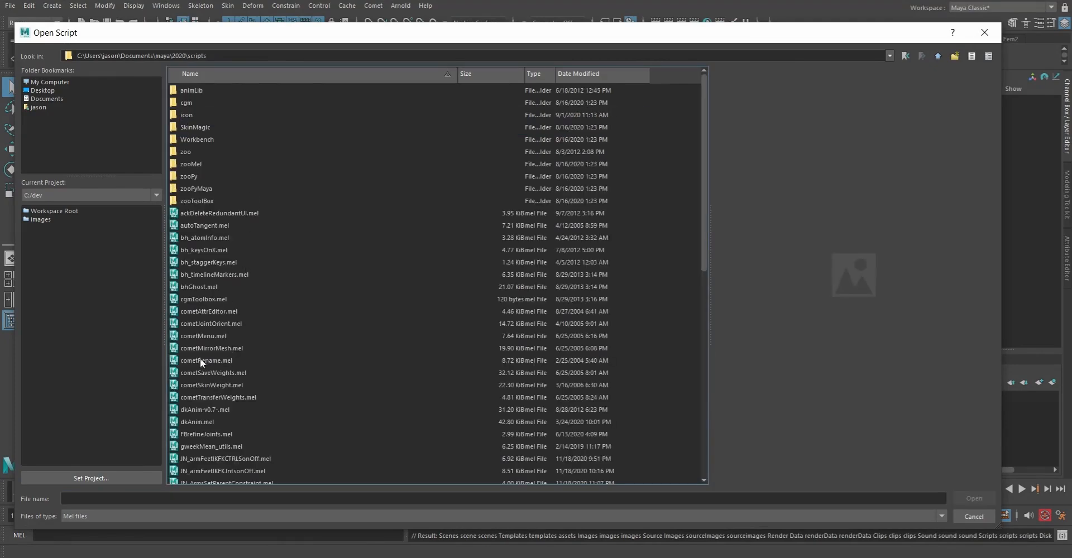
pyautogui.doubleClick(196, 335)
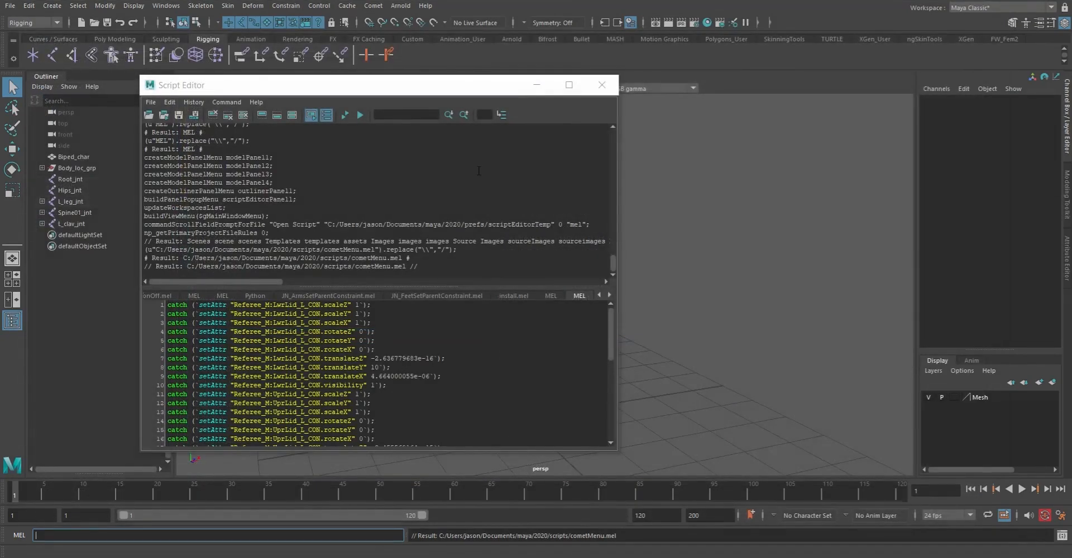
pyautogui.click(602, 85)
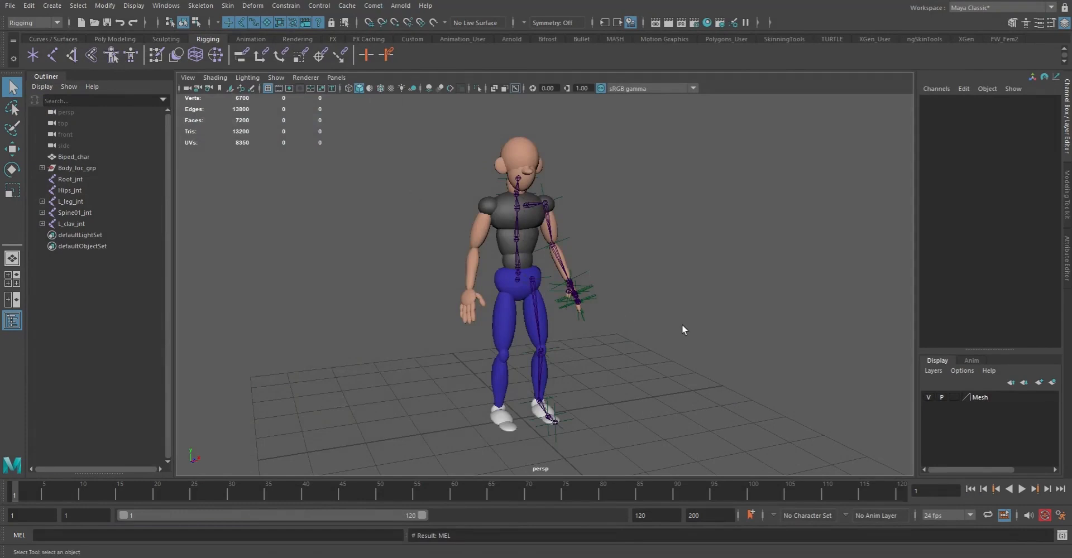
# Hide the Body_loc_grp locator group.
pyautogui.click(76, 166)
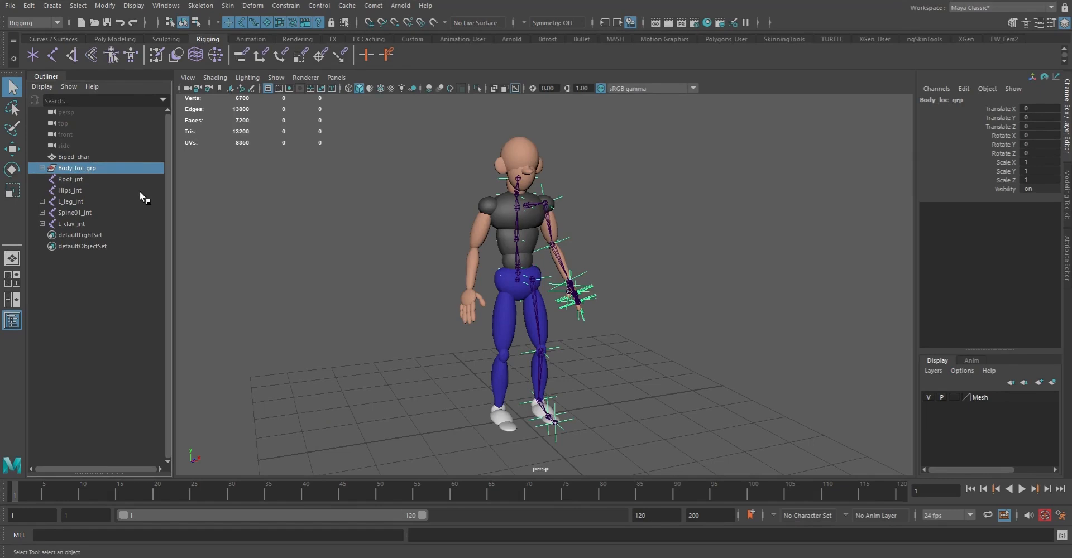
pyautogui.hotkey('ctrl', 'h')
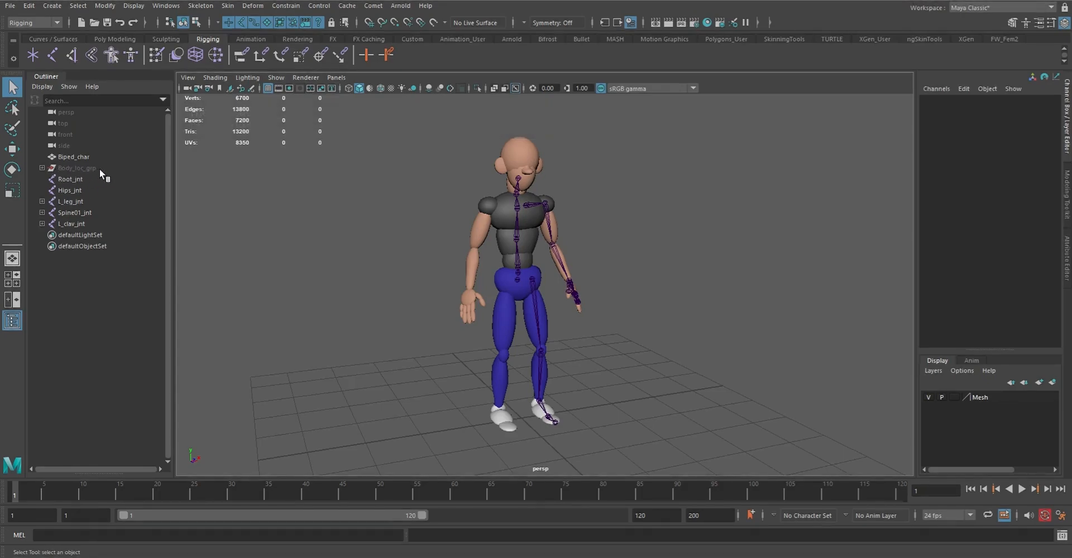
# Examine the character's joints along the spine, left arm, hand, leg and foot for separate joint chains.
pyautogui.keyDown('alt'); pyautogui.moveTo(651, 289); pyautogui.dragTo(587, 246); pyautogui.keyUp('alt')
pyautogui.keyDown('alt'); pyautogui.moveTo(586, 246); pyautogui.dragTo(546, 249, button='right'); pyautogui.keyUp('alt')
pyautogui.moveTo(546, 249)
pyautogui.keyDown('alt'); pyautogui.mouseDown()
pyautogui.moveTo(555, 273)
pyautogui.moveTo(479, 284)
pyautogui.moveTo(513, 234)
pyautogui.moveTo(491, 270)
pyautogui.moveTo(546, 254)
pyautogui.mouseUp(); pyautogui.keyUp('alt')
pyautogui.keyDown('alt'); pyautogui.moveTo(541, 182); pyautogui.dragTo(555, 313, button='middle'); pyautogui.keyUp('alt')
pyautogui.keyDown('alt'); pyautogui.moveTo(555, 313); pyautogui.dragTo(533, 368, button='right'); pyautogui.keyUp('alt')
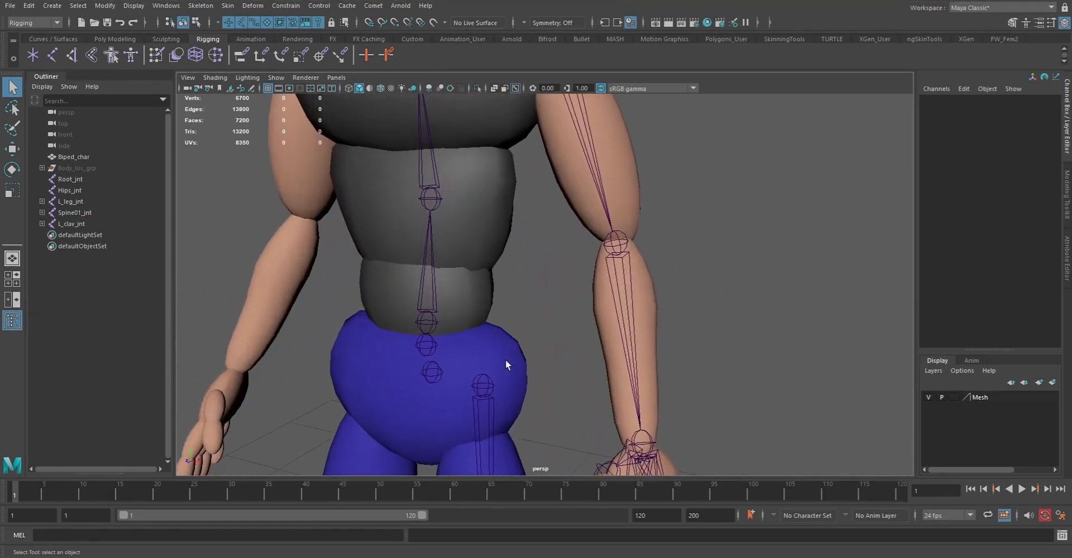
pyautogui.keyDown('alt'); pyautogui.moveTo(479, 359); pyautogui.dragTo(448, 348); pyautogui.keyUp('alt')
pyautogui.keyDown('alt'); pyautogui.moveTo(497, 292); pyautogui.dragTo(592, 355, button='middle'); pyautogui.keyUp('alt')
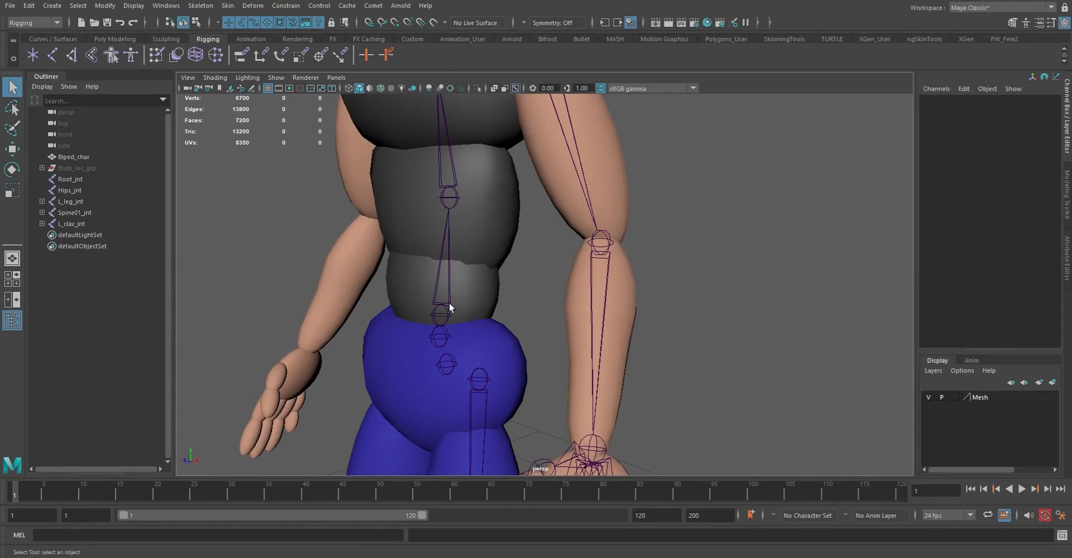
pyautogui.keyDown('alt'); pyautogui.moveTo(575, 294); pyautogui.dragTo(595, 324); pyautogui.keyUp('alt')
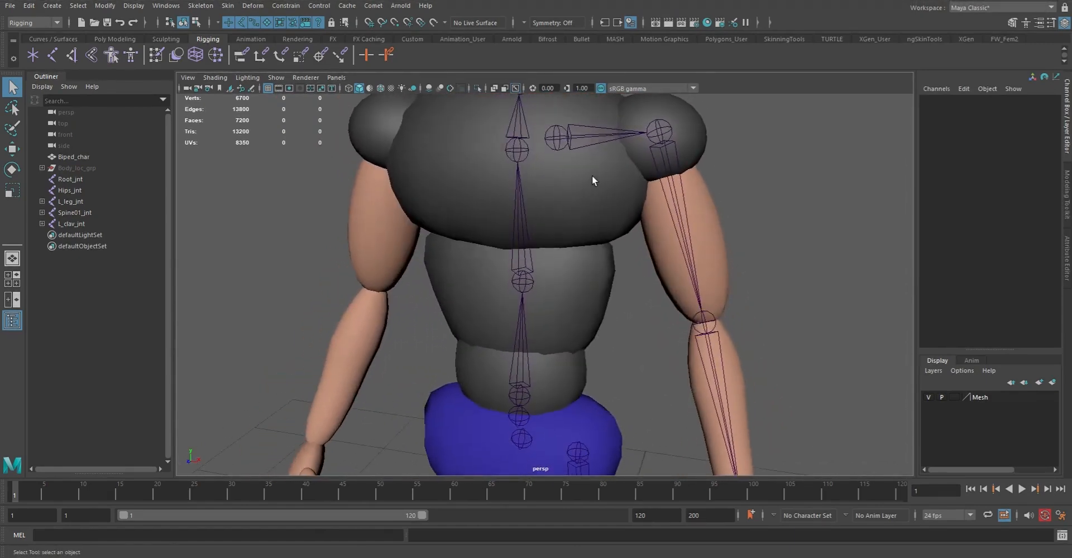
pyautogui.keyDown('alt'); pyautogui.moveTo(616, 224); pyautogui.dragTo(536, 192, button='middle'); pyautogui.keyUp('alt')
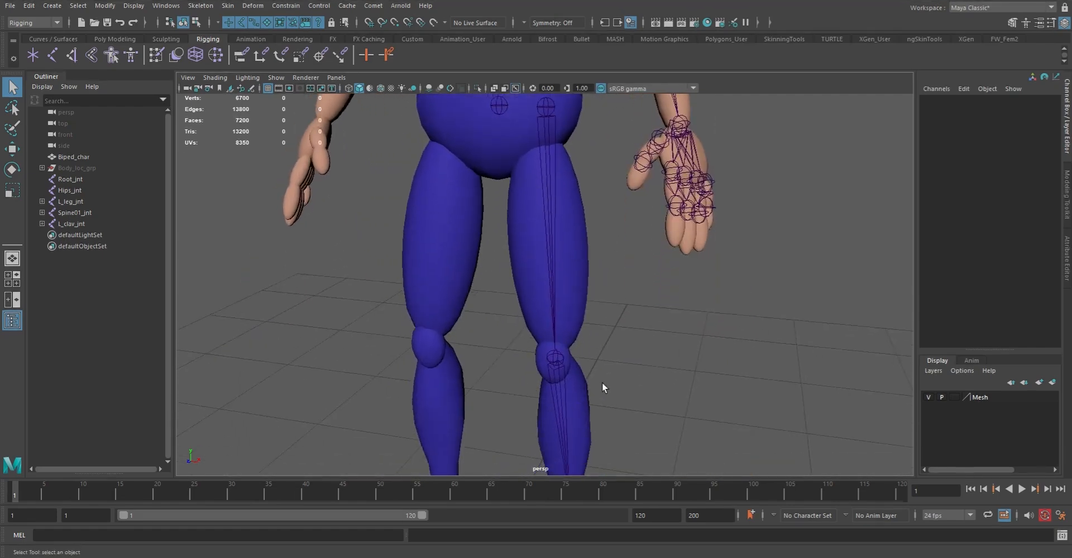
pyautogui.keyDown('alt'); pyautogui.moveTo(594, 387); pyautogui.dragTo(596, 240, button='middle'); pyautogui.keyUp('alt')
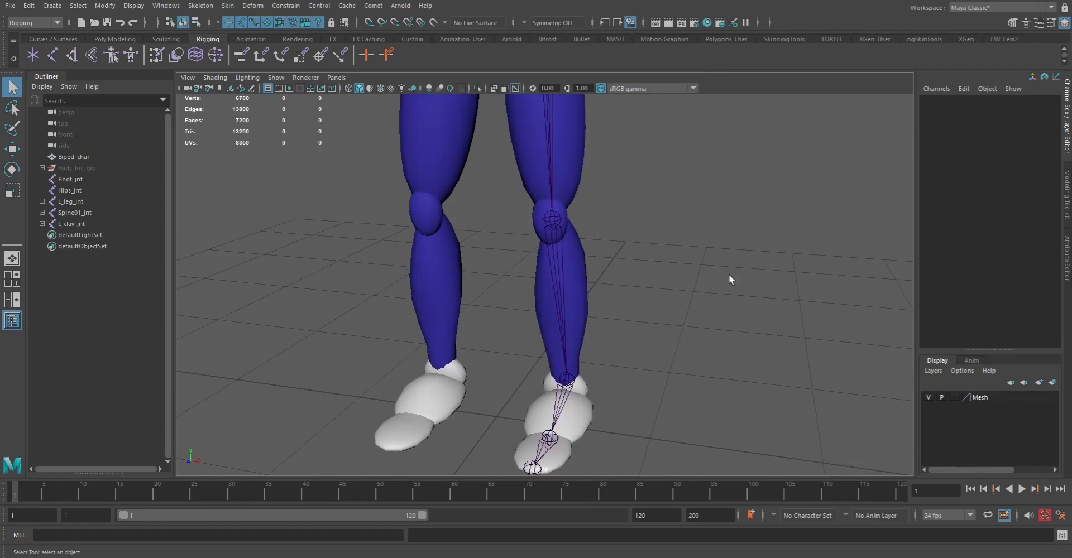
pyautogui.keyDown('alt'); pyautogui.moveTo(691, 268); pyautogui.dragTo(687, 347, button='middle'); pyautogui.keyUp('alt')
pyautogui.keyDown('alt'); pyautogui.moveTo(687, 347); pyautogui.dragTo(520, 198, button='right'); pyautogui.keyUp('alt')
pyautogui.keyDown('alt'); pyautogui.moveTo(521, 198); pyautogui.dragTo(502, 186); pyautogui.keyUp('alt')
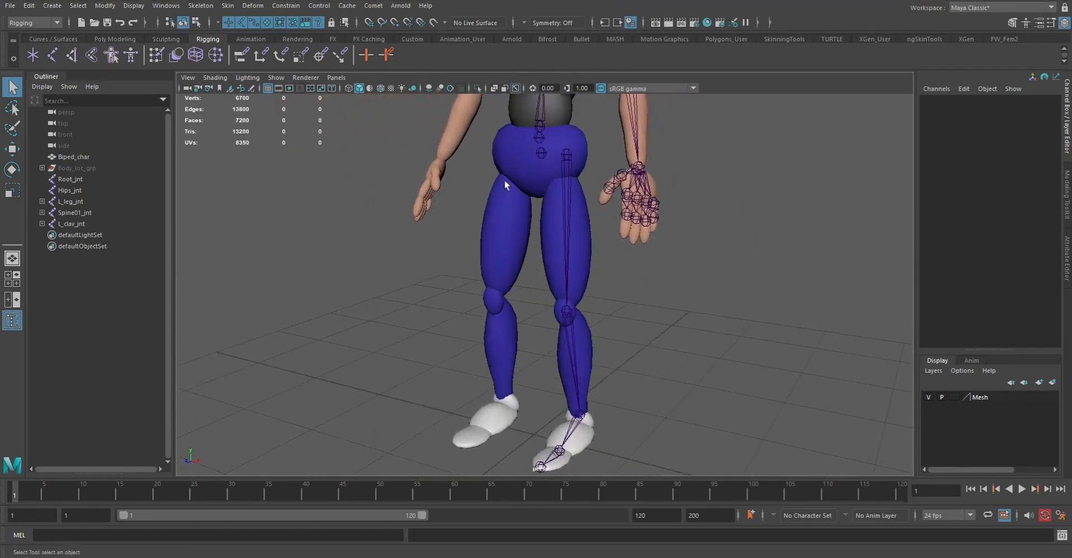
pyautogui.keyDown('alt'); pyautogui.moveTo(580, 159); pyautogui.dragTo(675, 214); pyautogui.keyUp('alt')
pyautogui.keyDown('alt'); pyautogui.moveTo(675, 213); pyautogui.dragTo(684, 311, button='middle'); pyautogui.keyUp('alt')
# Try moving Root_jnt forward along its Z axis and check it from the side and front.
pyautogui.click(533, 244)
pyautogui.press('w')
pyautogui.keyDown('alt'); pyautogui.moveTo(532, 243); pyautogui.dragTo(608, 275); pyautogui.keyUp('alt')
pyautogui.press('w')
pyautogui.keyDown('alt'); pyautogui.moveTo(608, 276); pyautogui.dragTo(520, 256, button='right'); pyautogui.keyUp('alt')
pyautogui.keyDown('alt'); pyautogui.moveTo(520, 257); pyautogui.dragTo(454, 256); pyautogui.keyUp('alt')
pyautogui.click(515, 265)
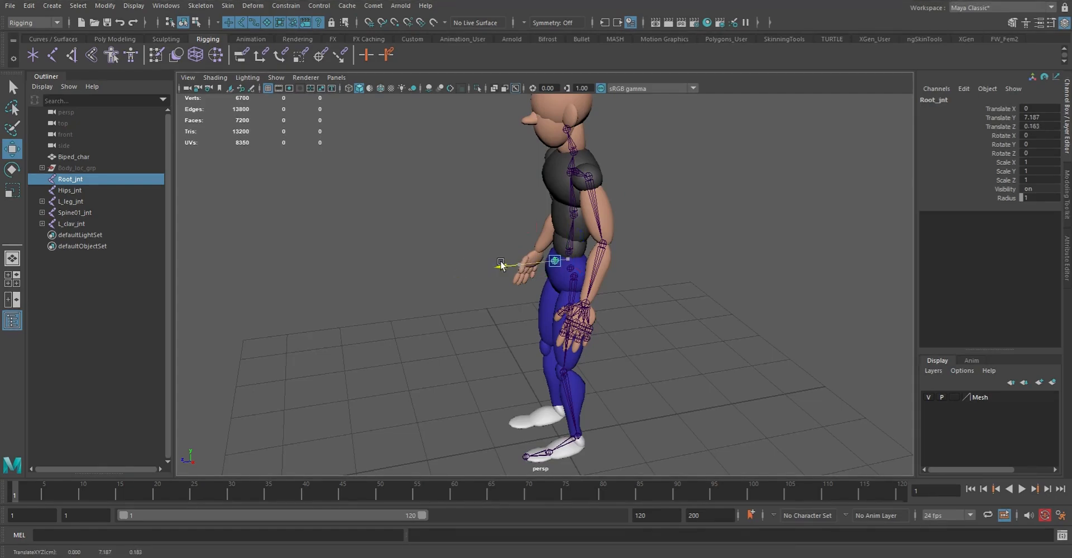
pyautogui.keyDown('alt'); pyautogui.moveTo(598, 285); pyautogui.dragTo(581, 255); pyautogui.keyUp('alt')
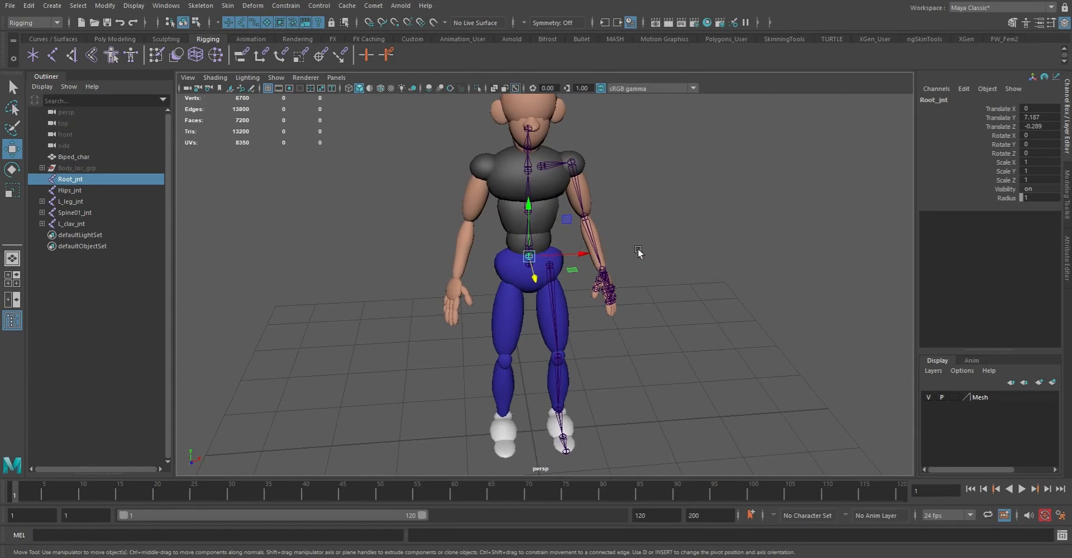
pyautogui.keyDown('alt'); pyautogui.moveTo(532, 205); pyautogui.dragTo(579, 295); pyautogui.keyUp('alt')
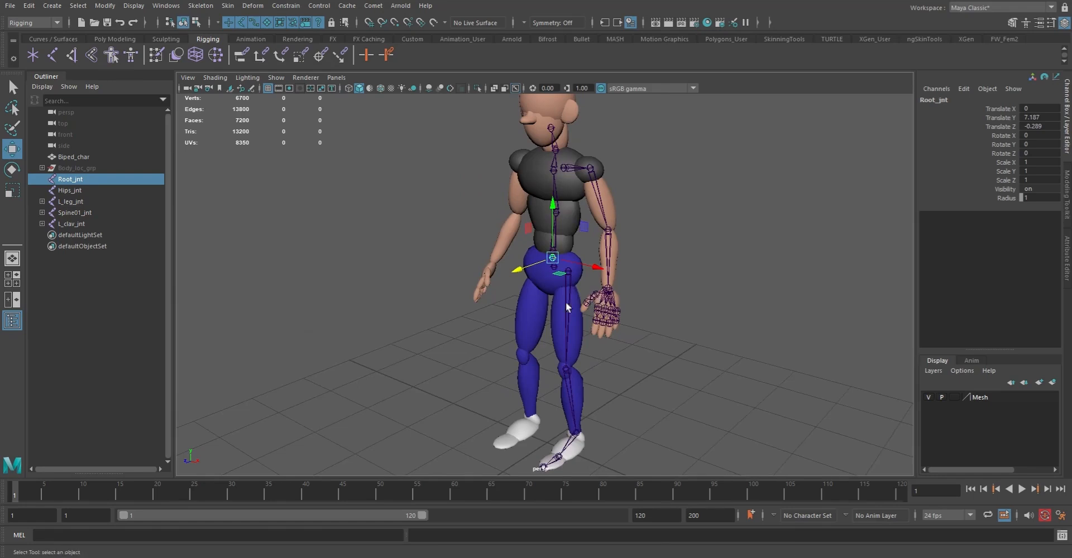
# Inspect Hips_jnt with the Move tool and clear the selection.
pyautogui.press('q')
pyautogui.click(555, 269)
pyautogui.press('w')
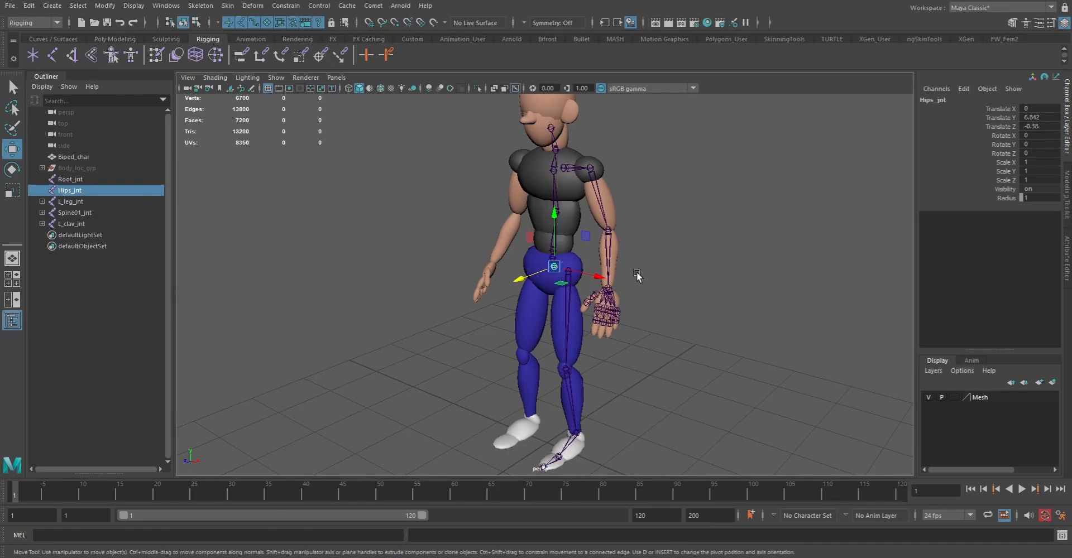
pyautogui.press('q')
pyautogui.click(702, 258)
# Select the whole left leg joint hierarchy starting from L_leg_jnt.
pyautogui.keyDown('alt'); pyautogui.moveTo(506, 258); pyautogui.dragTo(587, 193); pyautogui.keyUp('alt')
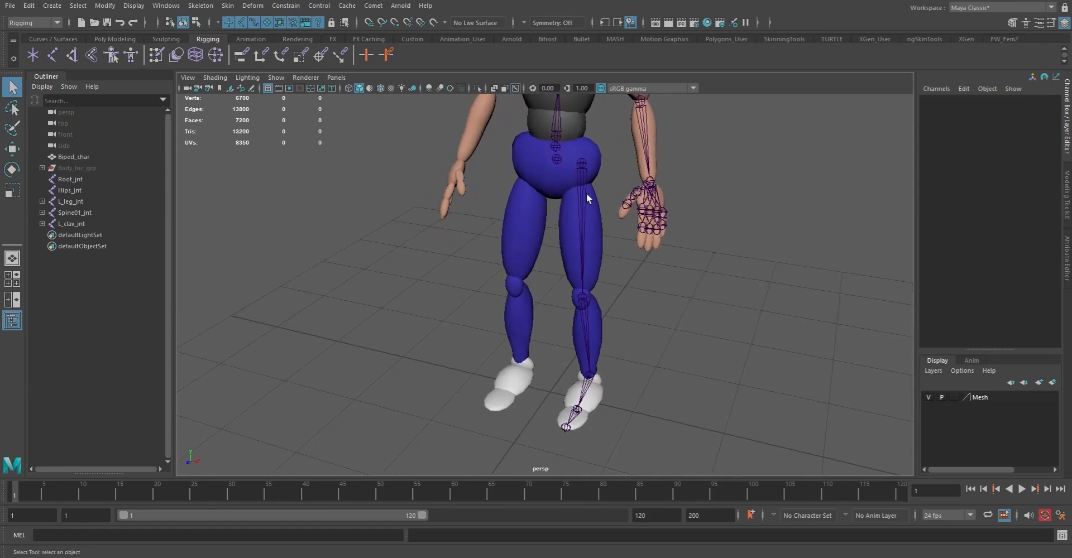
pyautogui.click(581, 165)
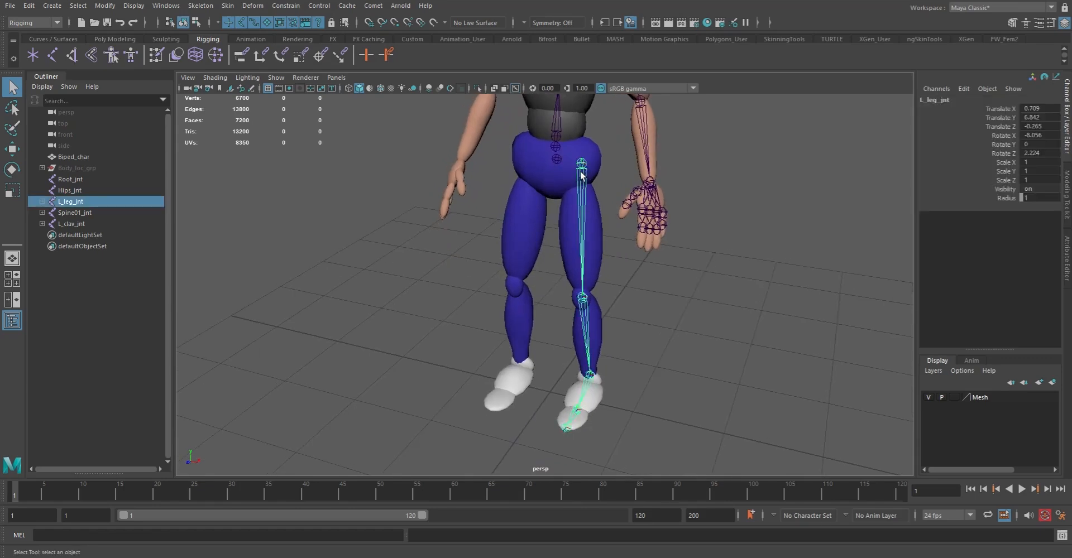
pyautogui.click(78, 6)
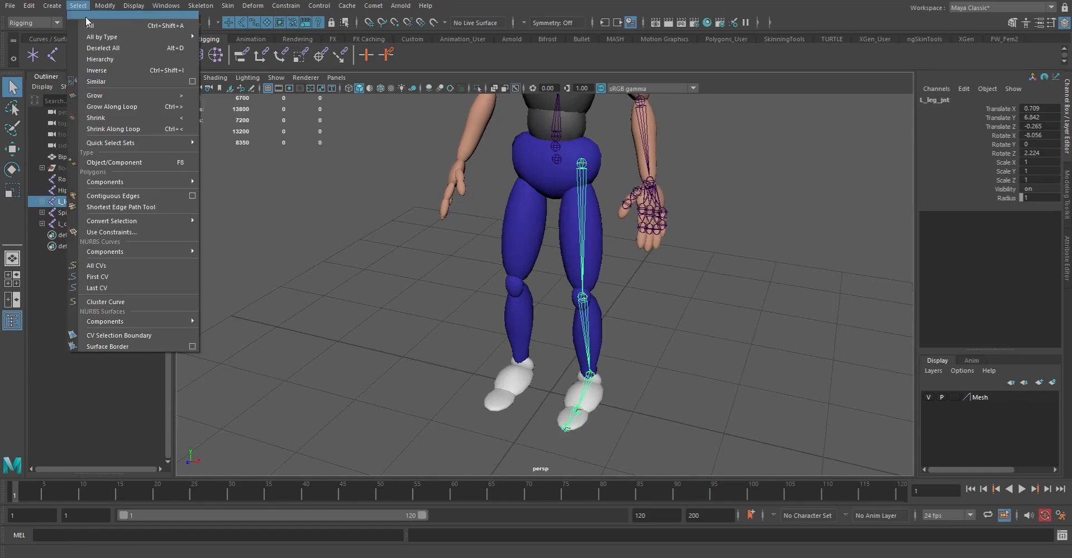
pyautogui.click(120, 58)
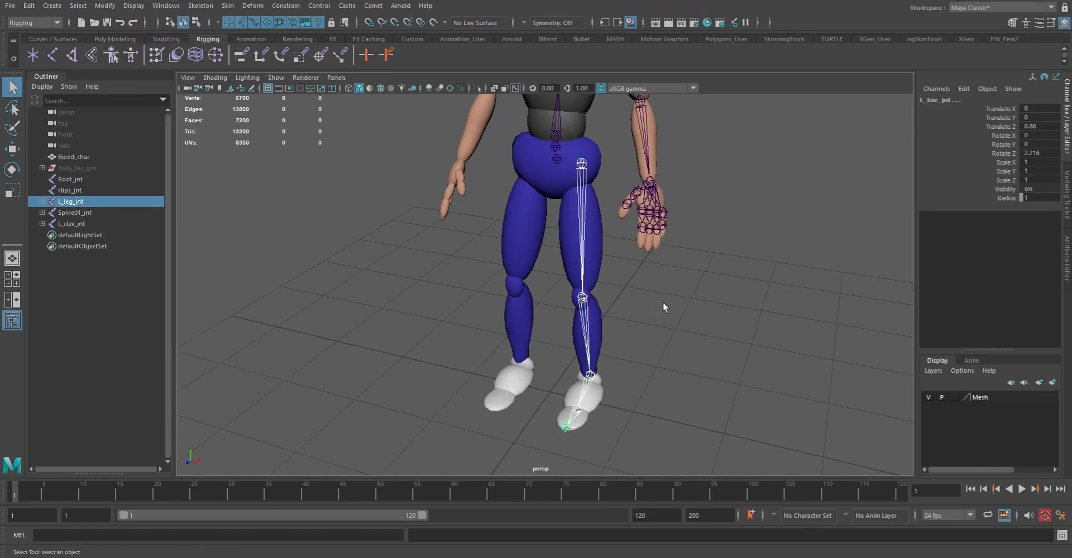
# Open the cometJointOrient tool beside the character and show the local axes of the selected leg joints.
pyautogui.click(373, 6)
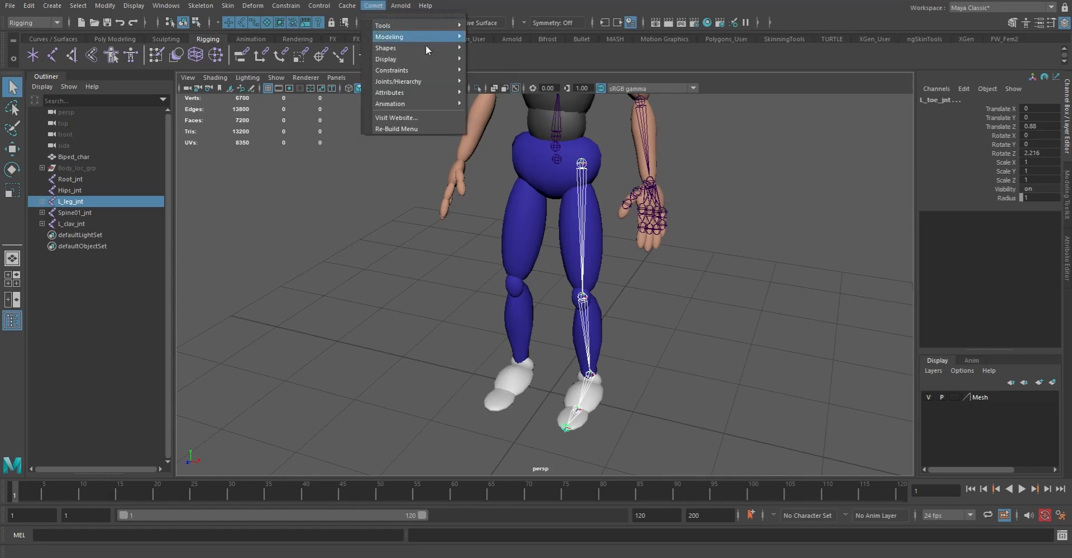
pyautogui.moveTo(430, 71)
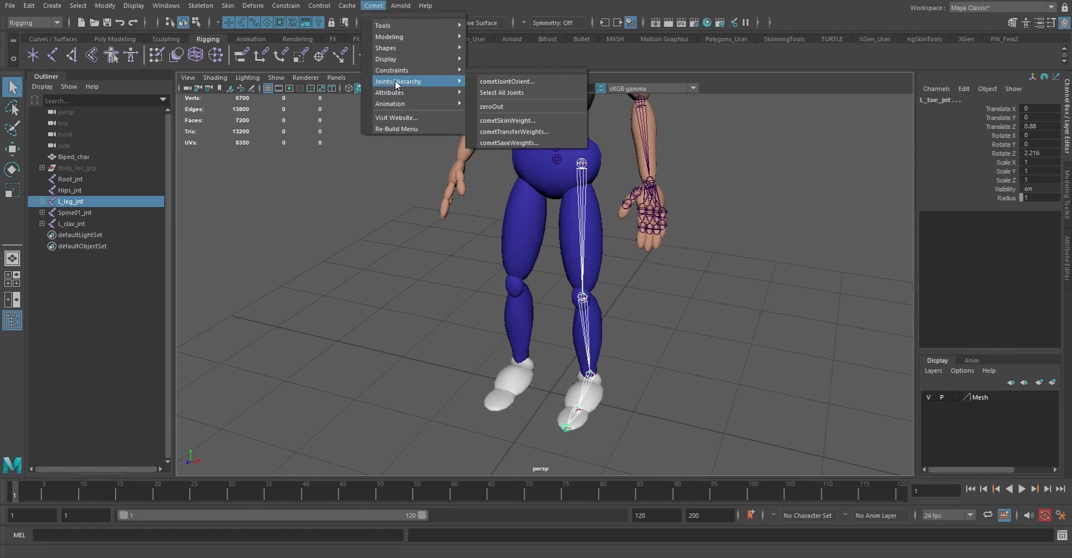
pyautogui.click(512, 82)
pyautogui.moveTo(785, 232); pyautogui.dragTo(743, 298)
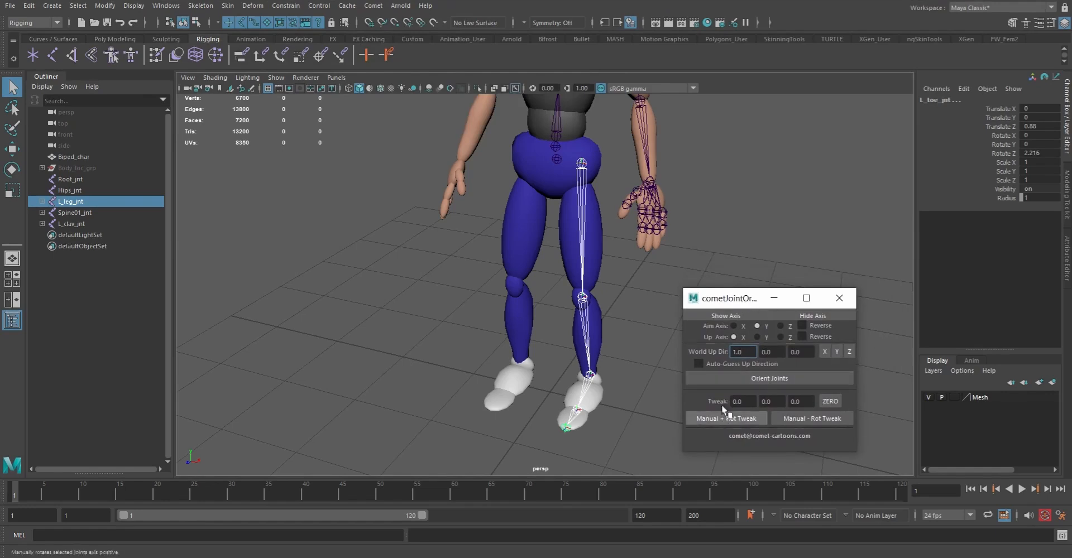
pyautogui.click(737, 317)
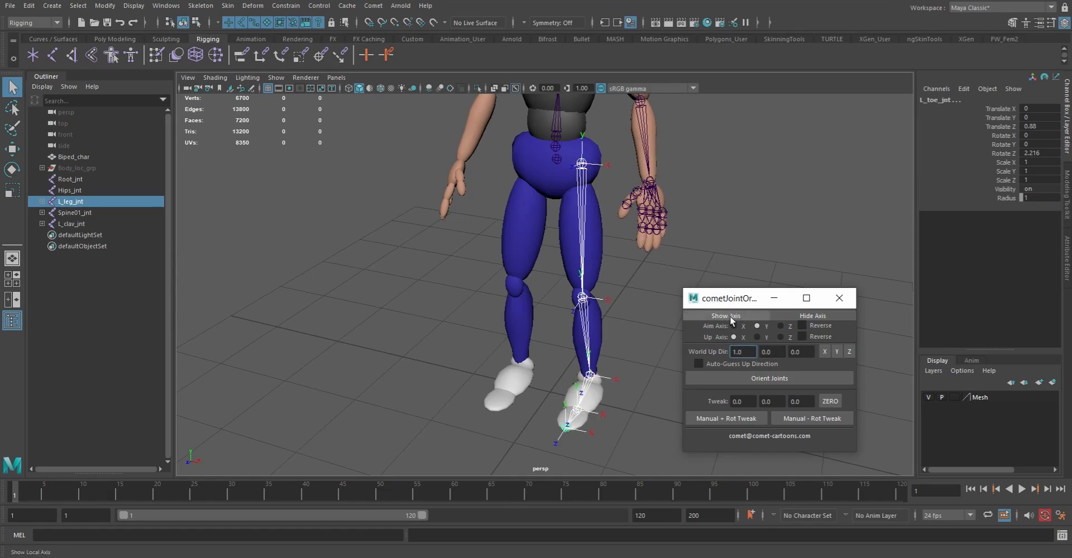
# Orient the selected left leg joints with aim axis X, up axis Y and world up direction Y.
pyautogui.keyDown('alt'); pyautogui.moveTo(670, 271); pyautogui.dragTo(445, 219); pyautogui.keyUp('alt')
pyautogui.keyDown('alt'); pyautogui.moveTo(505, 174); pyautogui.dragTo(468, 219, button='middle'); pyautogui.keyUp('alt')
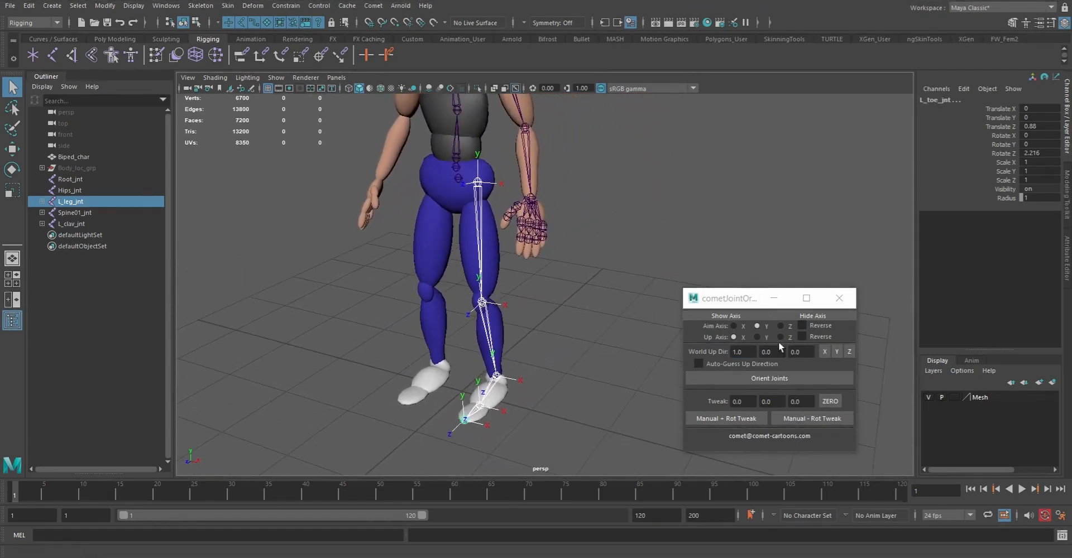
pyautogui.click(733, 326)
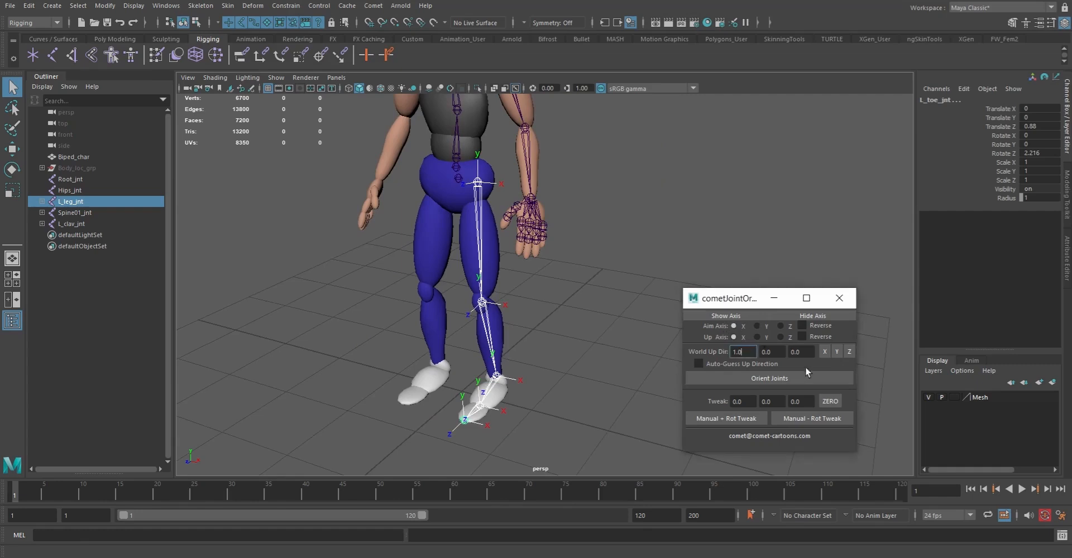
pyautogui.click(757, 336)
pyautogui.click(836, 351)
pyautogui.click(770, 377)
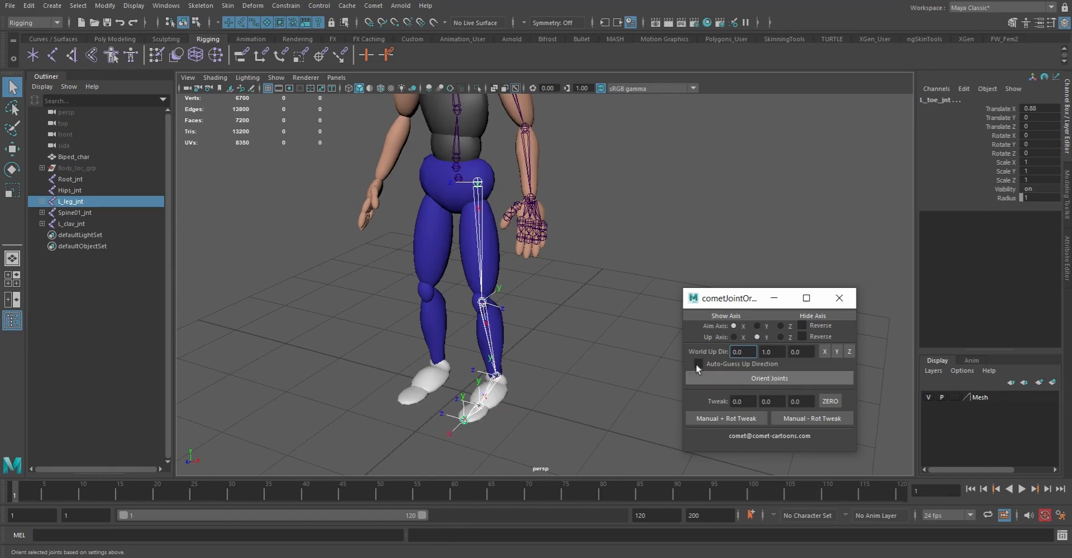
# Examine the left leg's joint axes up close and select L_knee_jnt.
pyautogui.keyDown('alt'); pyautogui.moveTo(555, 317); pyautogui.dragTo(588, 285); pyautogui.keyUp('alt')
pyautogui.keyDown('alt'); pyautogui.moveTo(588, 285); pyautogui.dragTo(544, 334, button='right'); pyautogui.keyUp('alt')
pyautogui.keyDown('alt'); pyautogui.moveTo(544, 334); pyautogui.dragTo(454, 239); pyautogui.keyUp('alt')
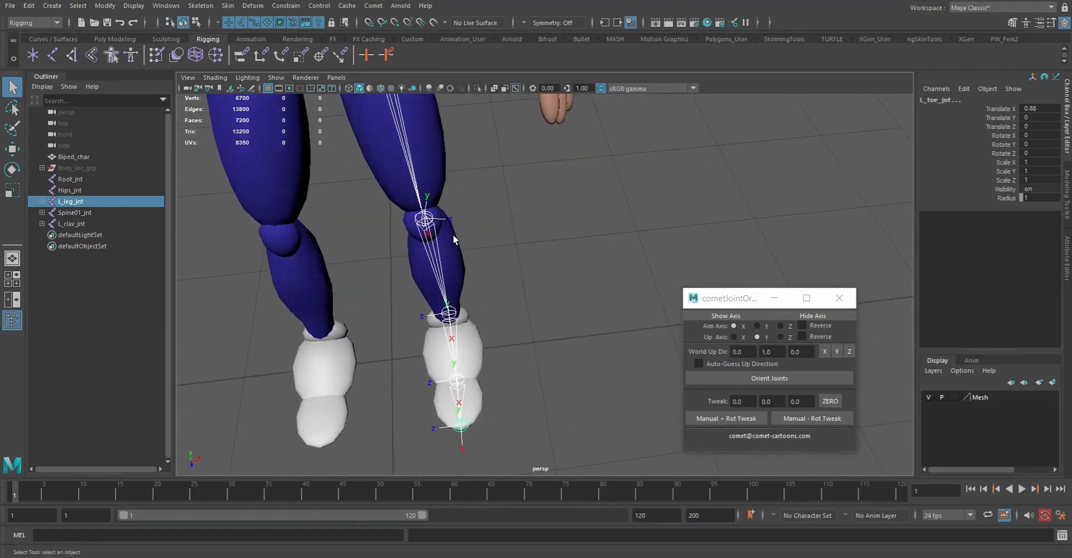
pyautogui.click(425, 218)
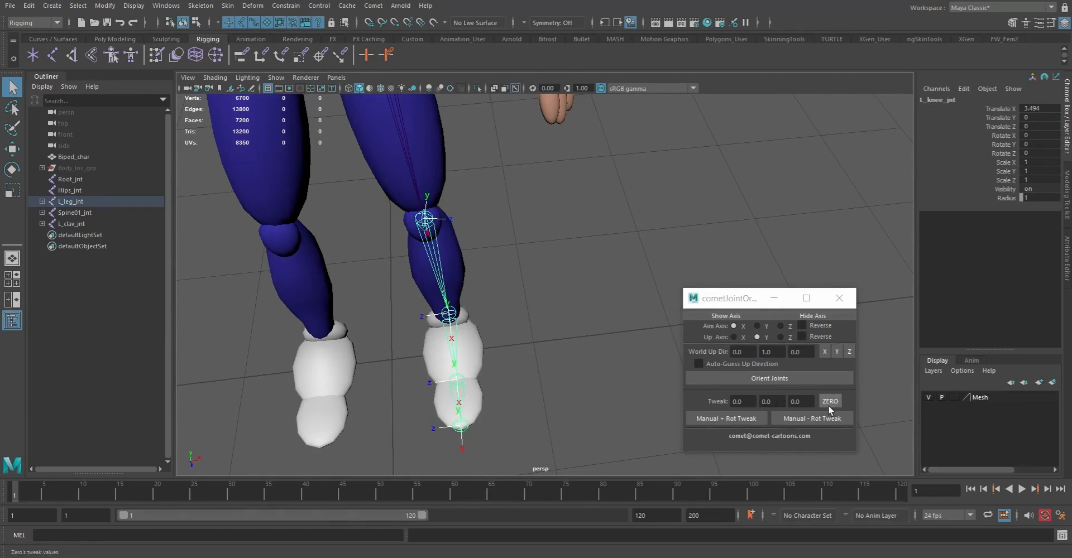
# Try negative and positive manual rotation tweaks on L_knee_jnt, including zeroing the tweak values.
pyautogui.click(810, 420)
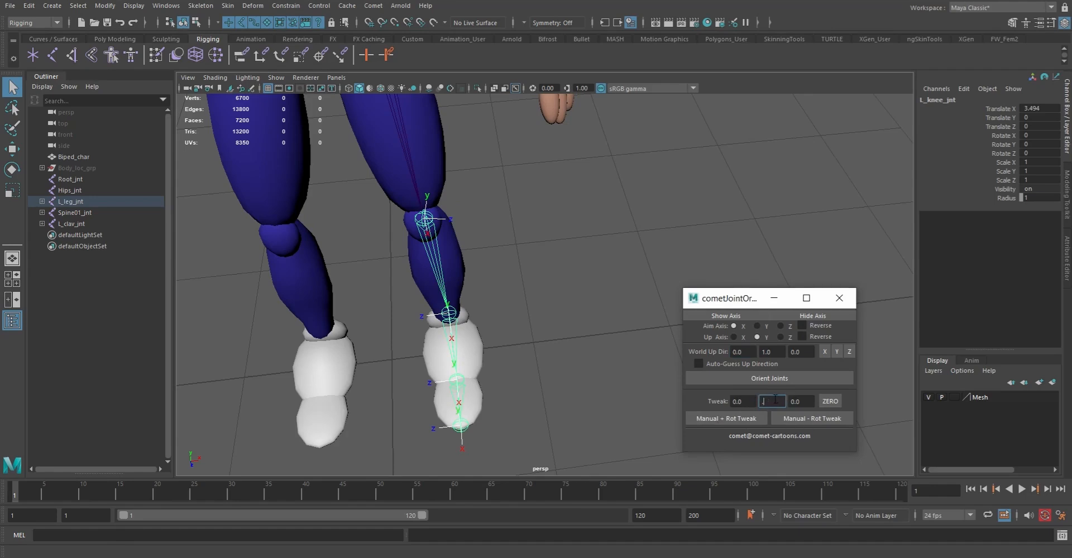
pyautogui.click(824, 420)
pyautogui.click(830, 401)
pyautogui.click(674, 351)
pyautogui.hotkey('ctrl', 'z')
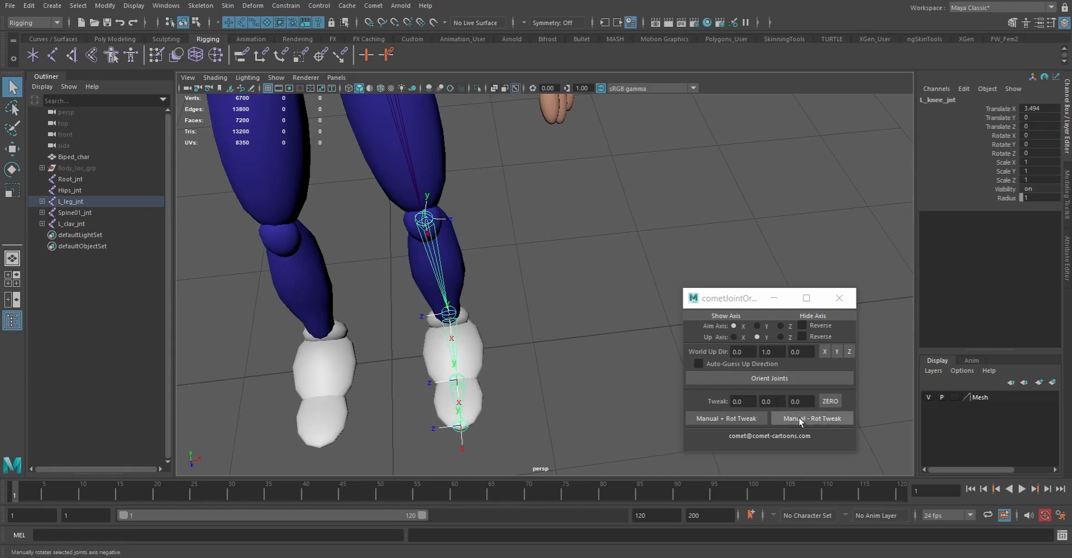
pyautogui.click(729, 419)
pyautogui.click(729, 419)
pyautogui.click(799, 420)
pyautogui.click(799, 420)
pyautogui.click(800, 420)
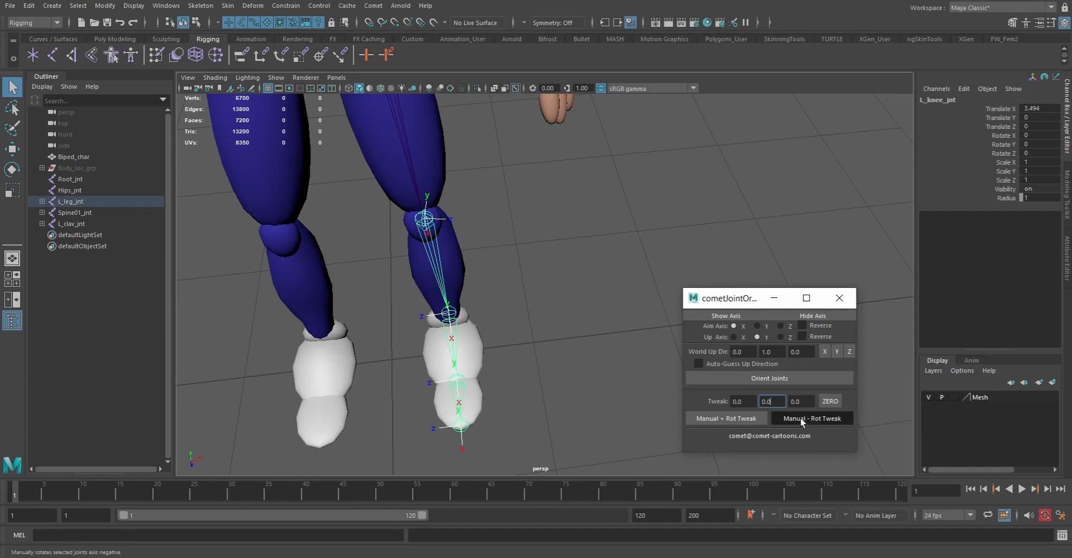
pyautogui.keyDown('alt'); pyautogui.moveTo(525, 330); pyautogui.dragTo(471, 317); pyautogui.keyUp('alt')
pyautogui.keyDown('alt'); pyautogui.moveTo(450, 294); pyautogui.dragTo(499, 286, button='middle'); pyautogui.keyUp('alt')
pyautogui.keyDown('alt'); pyautogui.moveTo(500, 286); pyautogui.dragTo(506, 274); pyautogui.keyUp('alt')
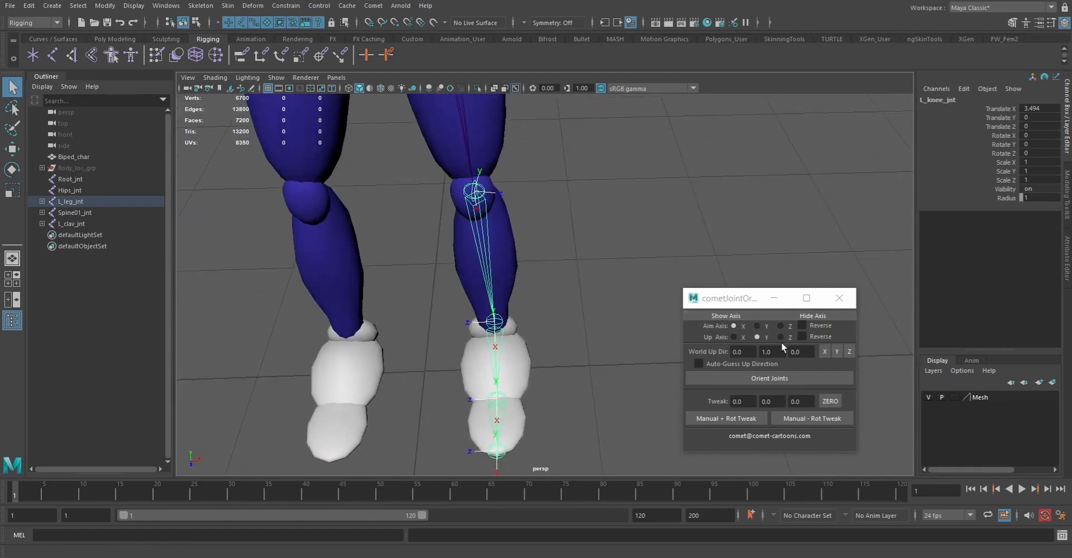
# Reorient L_knee_jnt with the up axis reversed.
pyautogui.click(787, 378)
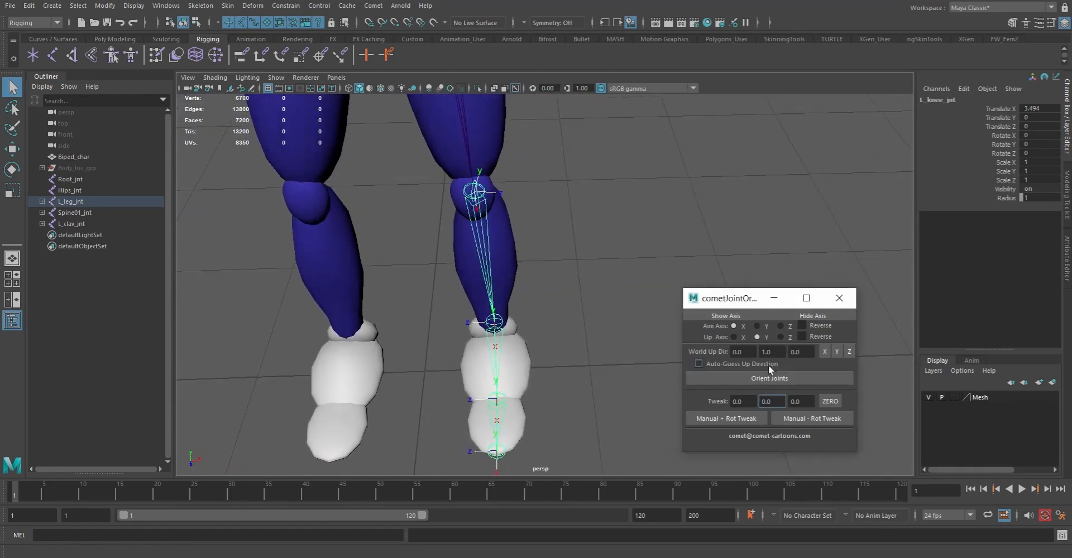
pyautogui.click(803, 336)
pyautogui.click(785, 379)
# Try reorienting L_leg_jnt with the reversed up axis.
pyautogui.keyDown('alt'); pyautogui.moveTo(593, 267); pyautogui.dragTo(519, 191); pyautogui.keyUp('alt')
pyautogui.click(518, 185)
pyautogui.keyDown('alt'); pyautogui.moveTo(626, 238); pyautogui.dragTo(563, 255); pyautogui.keyUp('alt')
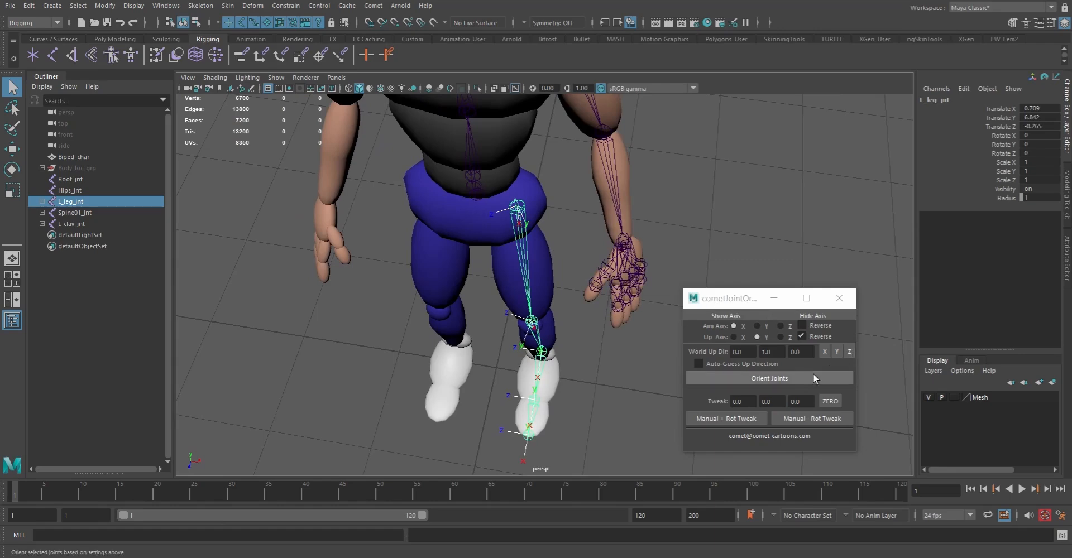
pyautogui.click(785, 377)
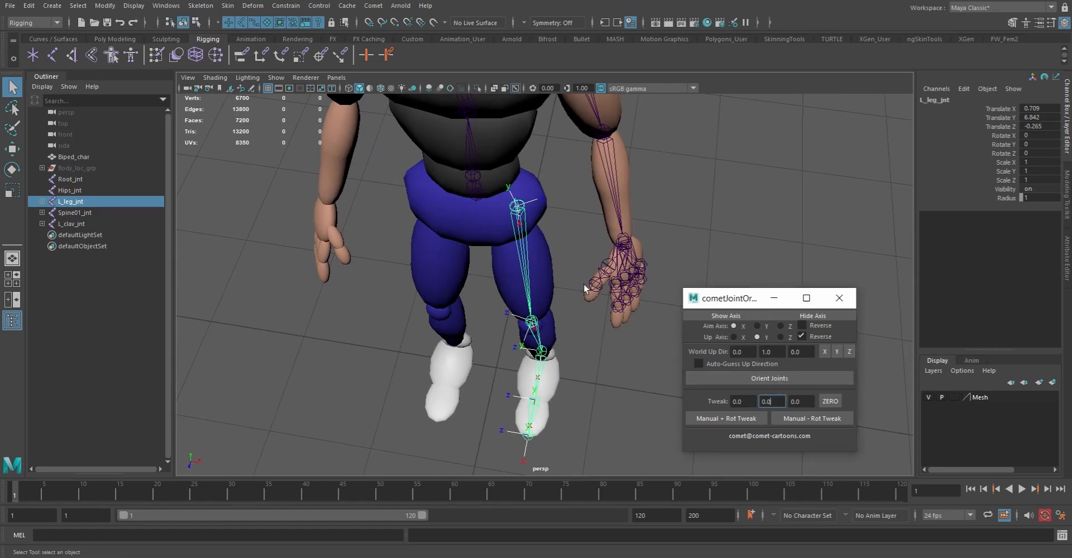
pyautogui.keyDown('alt'); pyautogui.moveTo(586, 290); pyautogui.dragTo(595, 273); pyautogui.keyUp('alt')
# Turn off the up axis reversal and reorient L_leg_jnt.
pyautogui.click(816, 334)
pyautogui.click(788, 378)
pyautogui.keyDown('alt'); pyautogui.moveTo(530, 266); pyautogui.dragTo(512, 252); pyautogui.keyUp('alt')
pyautogui.keyDown('alt'); pyautogui.moveTo(557, 222); pyautogui.dragTo(566, 215); pyautogui.keyUp('alt')
pyautogui.keyDown('alt'); pyautogui.moveTo(503, 219); pyautogui.dragTo(541, 236, button='right'); pyautogui.keyUp('alt')
pyautogui.keyDown('alt'); pyautogui.moveTo(541, 236); pyautogui.dragTo(547, 227); pyautogui.keyUp('alt')
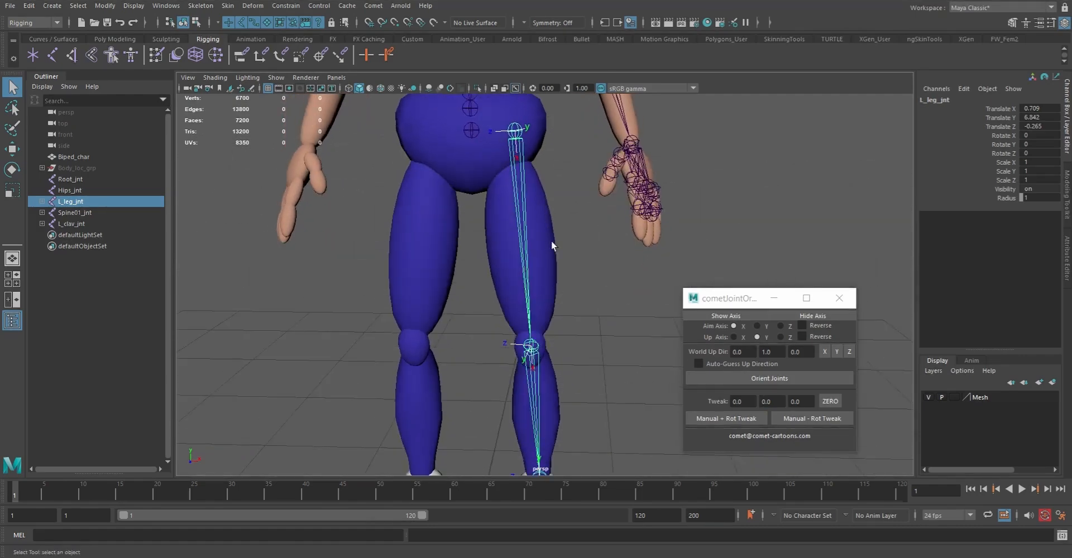
pyautogui.keyDown('alt'); pyautogui.moveTo(547, 227); pyautogui.dragTo(550, 151, button='middle'); pyautogui.keyUp('alt')
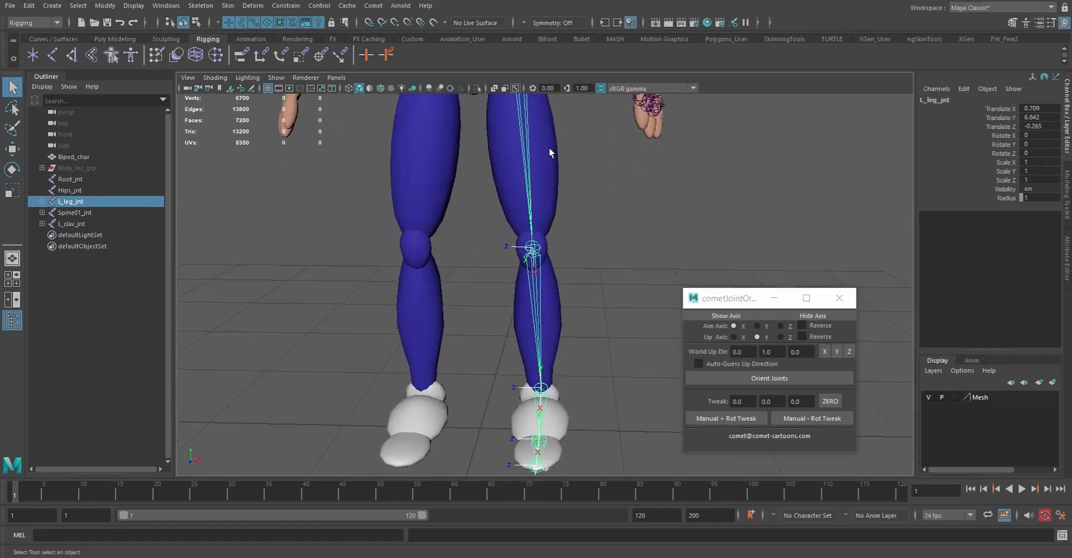
# Unparent L_foot_jnt and L_knee_jnt so the left leg joints are separate.
pyautogui.click(546, 398)
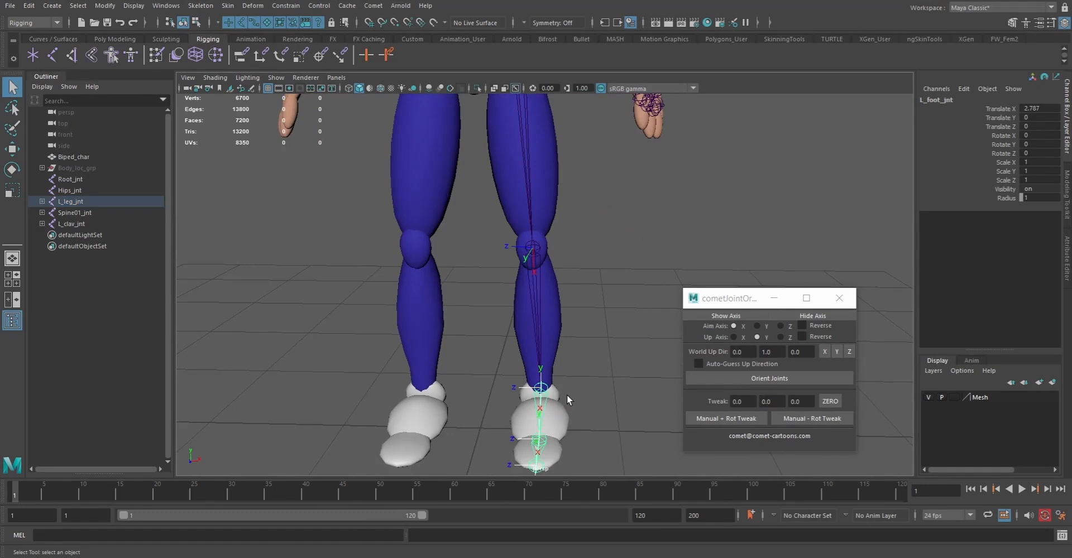
pyautogui.hotkey('shift', 'p')
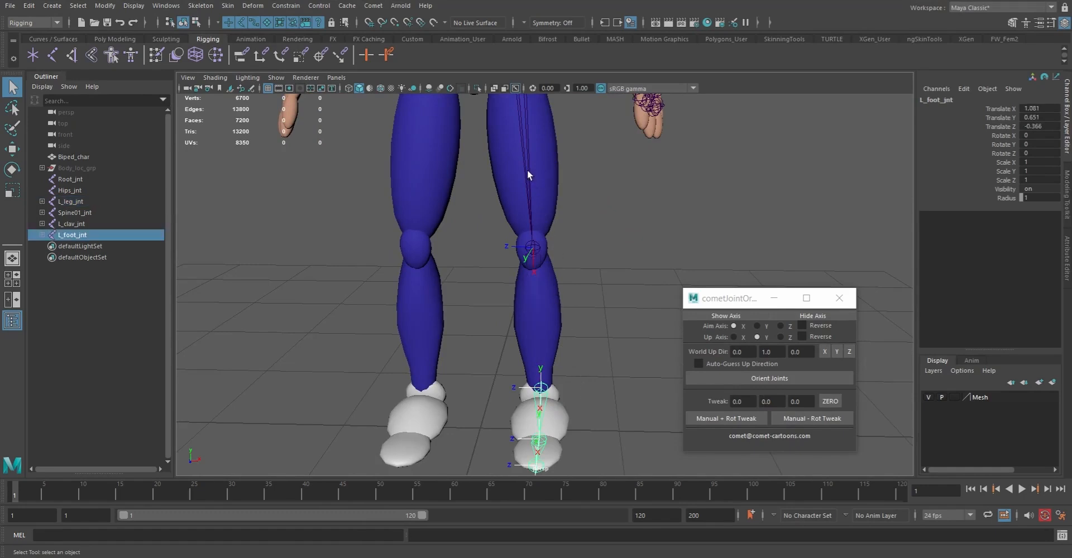
pyautogui.click(528, 171)
pyautogui.hotkey('shift', 'p')
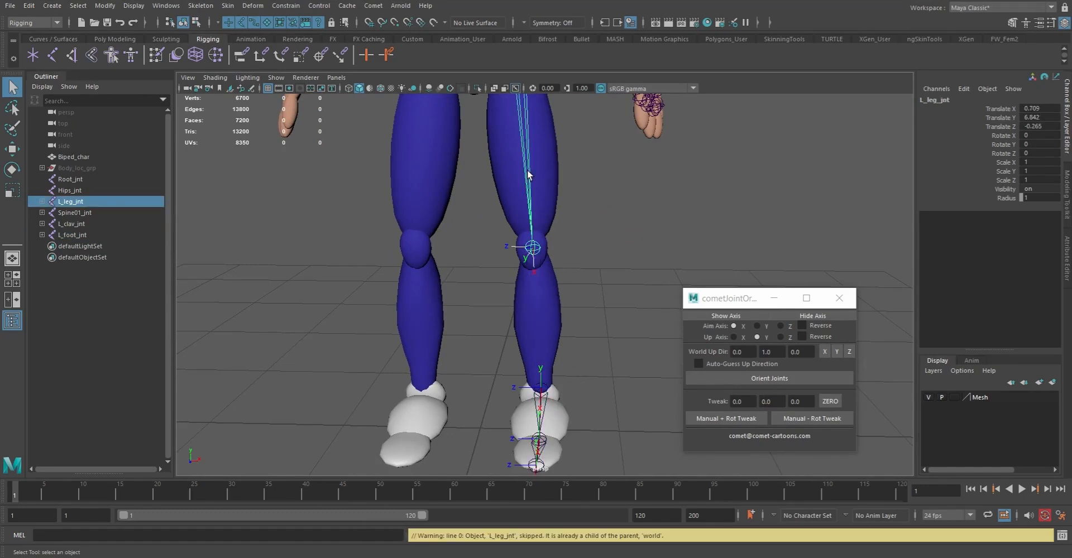
pyautogui.click(535, 253)
pyautogui.hotkey('shift', 'p')
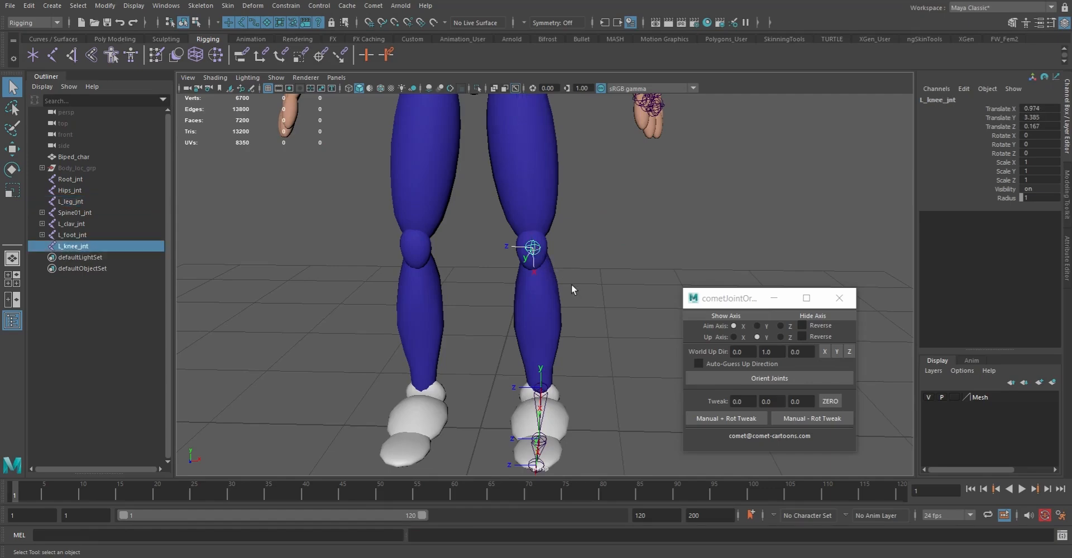
# Rotate the separated L_leg_jnt to 29.475 on the X axis to align its axes.
pyautogui.keyDown('alt'); pyautogui.moveTo(582, 255); pyautogui.dragTo(586, 349, button='middle'); pyautogui.keyUp('alt')
pyautogui.scroll(2, 580, 313)
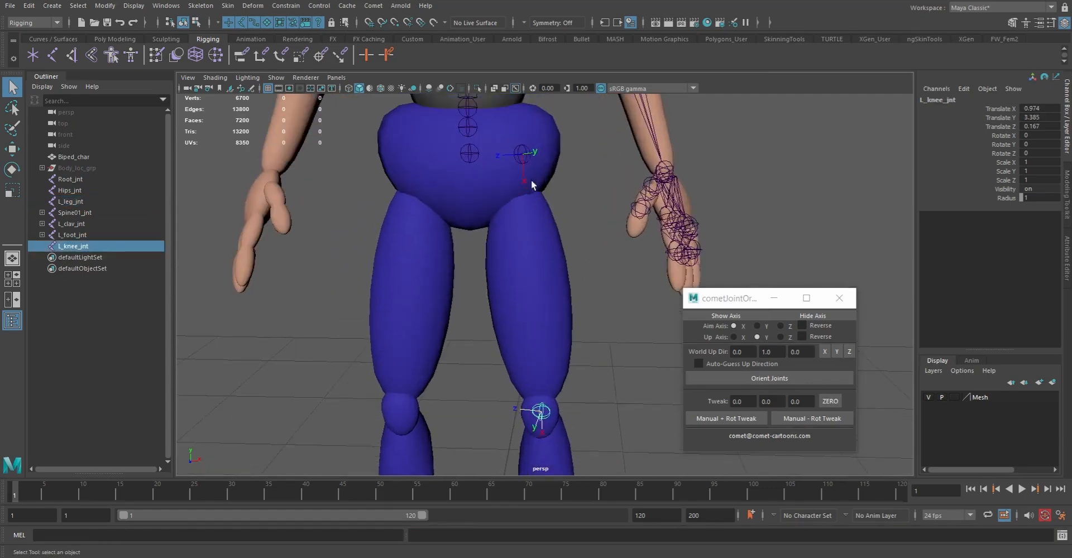
pyautogui.click(525, 151)
pyautogui.keyDown('alt'); pyautogui.moveTo(558, 185); pyautogui.dragTo(551, 232); pyautogui.keyUp('alt')
pyautogui.press('e')
pyautogui.keyDown('alt'); pyautogui.moveTo(581, 311); pyautogui.dragTo(567, 332); pyautogui.keyUp('alt')
pyautogui.keyDown('alt'); pyautogui.moveTo(567, 332); pyautogui.dragTo(558, 246, button='middle'); pyautogui.keyUp('alt')
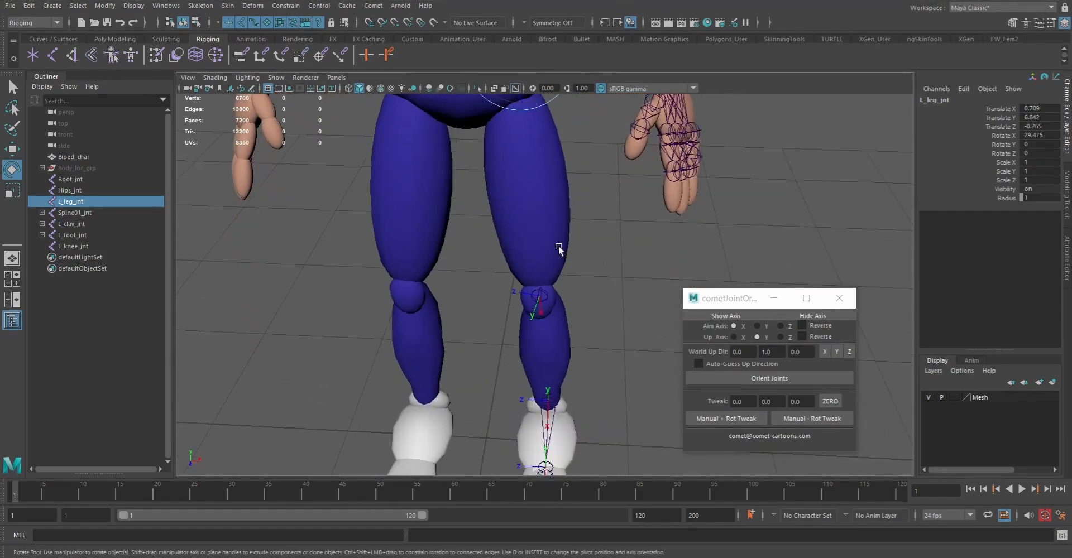
# Rotate the separated L_knee_jnt to -14.914 on the X axis to align its axes.
pyautogui.click(548, 300)
pyautogui.moveTo(541, 310); pyautogui.dragTo(546, 235)
pyautogui.press('q')
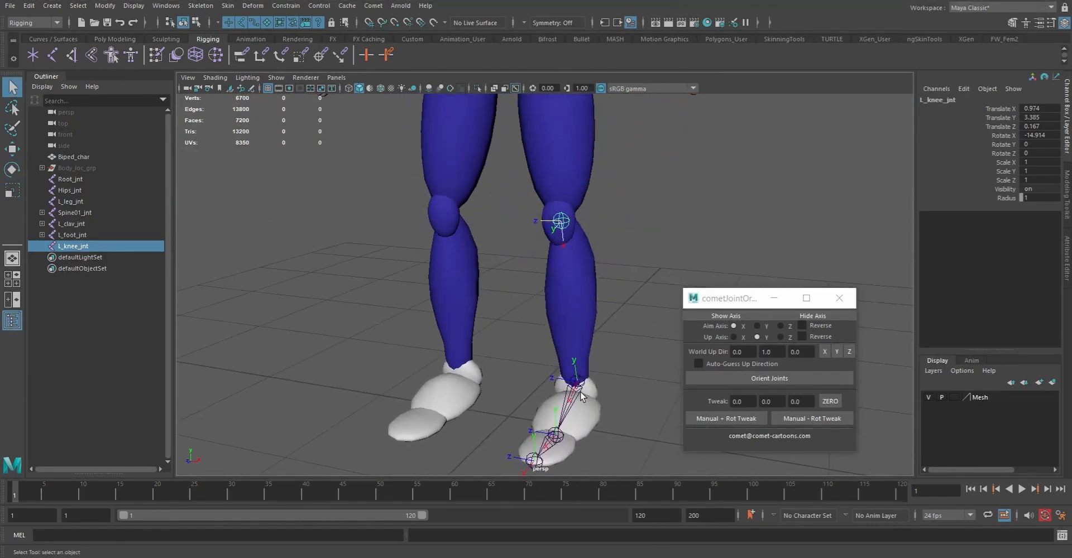
# Rebuild the left leg chain by parenting L_foot_jnt to L_knee_jnt and L_knee_jnt to L_leg_jnt.
pyautogui.click(578, 396)
pyautogui.keyDown('shift'); pyautogui.click(564, 221); pyautogui.keyUp('shift')
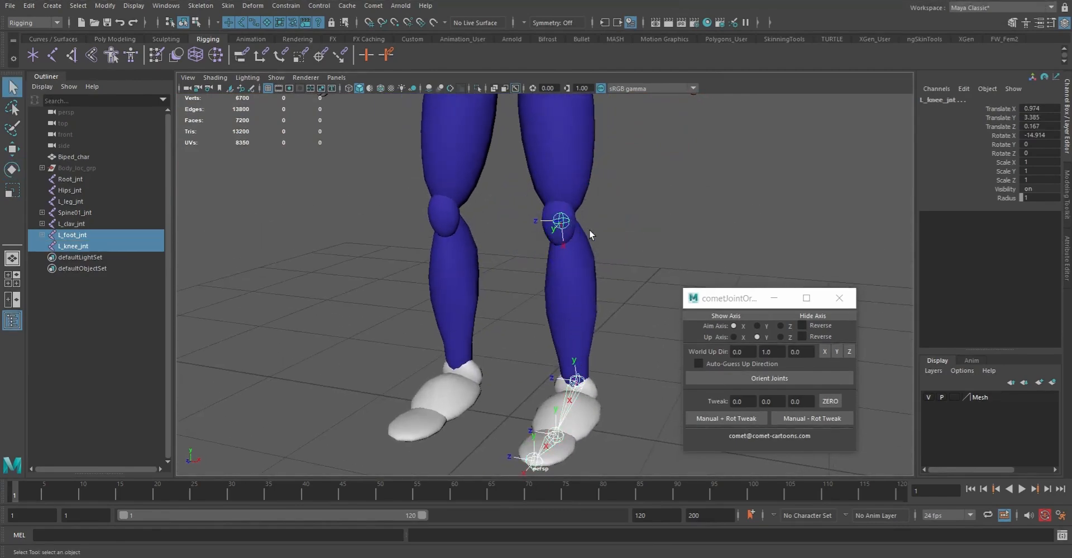
pyautogui.press('p')
pyautogui.click(568, 217)
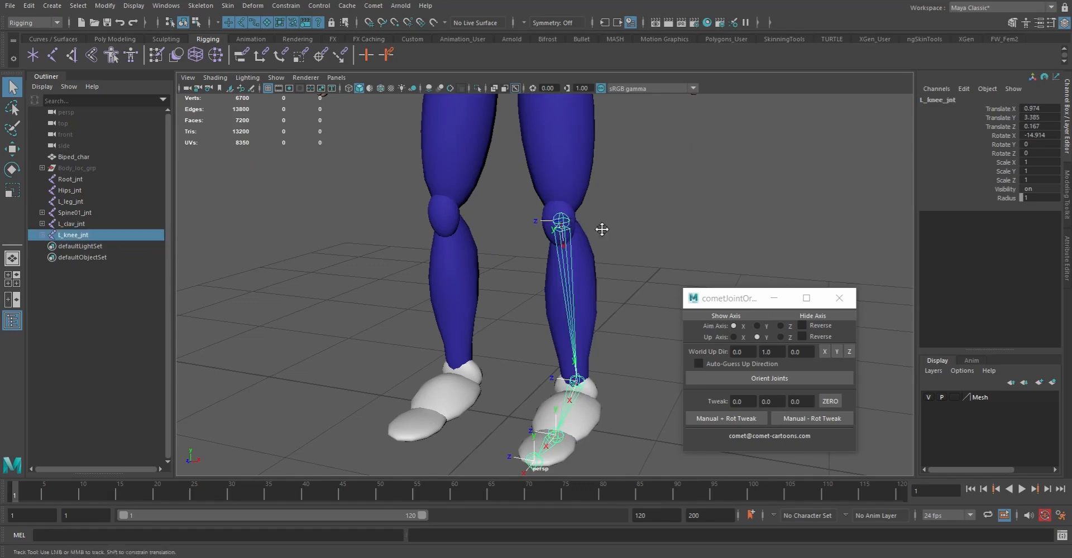
pyautogui.keyDown('alt'); pyautogui.moveTo(601, 226); pyautogui.dragTo(607, 346, button='middle'); pyautogui.keyUp('alt')
pyautogui.keyDown('shift'); pyautogui.click(568, 118); pyautogui.keyUp('shift')
pyautogui.keyDown('alt'); pyautogui.moveTo(572, 134); pyautogui.dragTo(553, 196); pyautogui.keyUp('alt')
pyautogui.press('p')
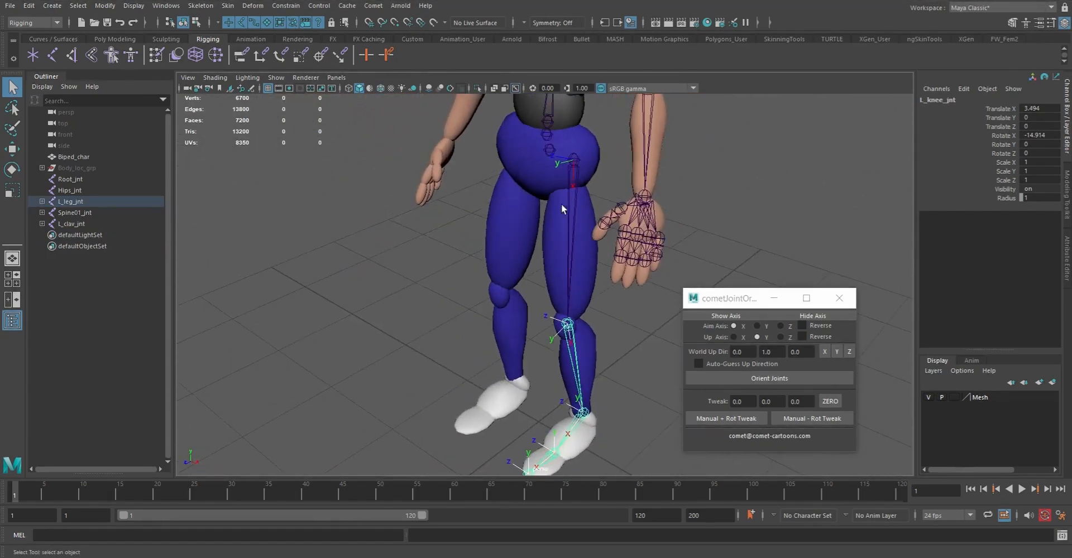
# Select the whole hierarchy under L_leg_jnt, try rotating its joints together and undo the rotation.
pyautogui.click(572, 220)
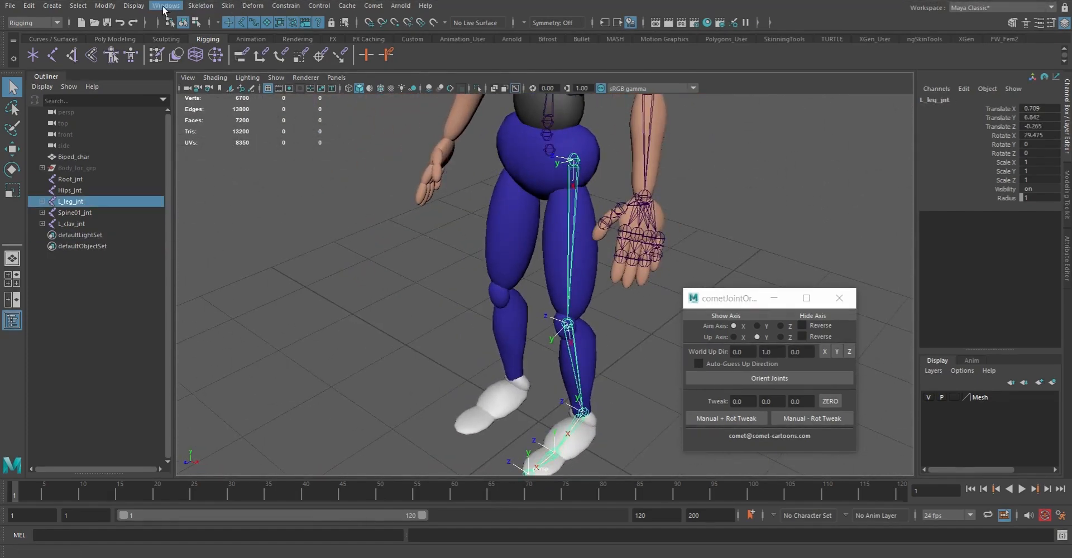
pyautogui.click(78, 6)
pyautogui.click(107, 61)
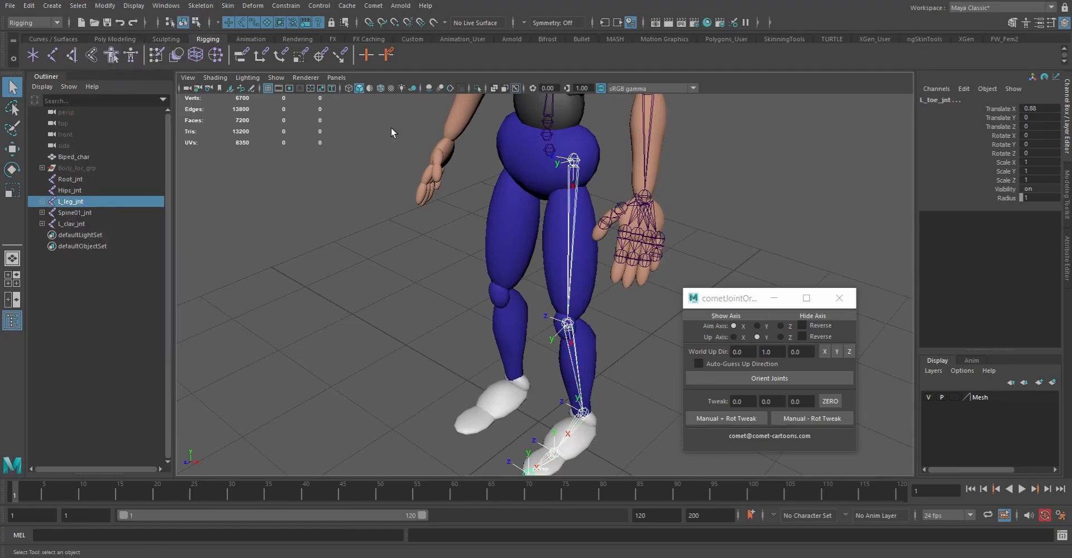
pyautogui.press('e')
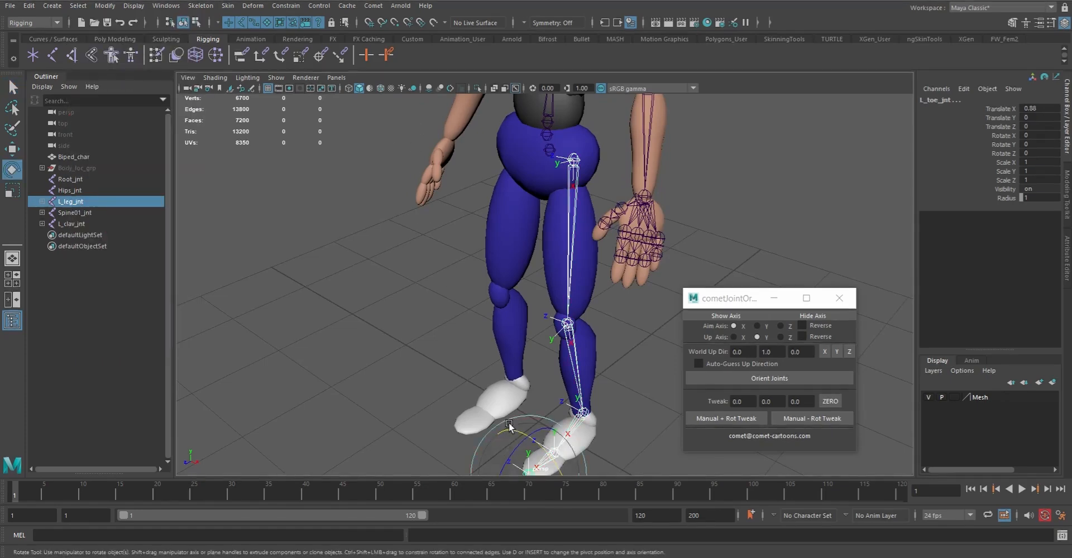
pyautogui.press('f')
pyautogui.keyDown('alt'); pyautogui.moveTo(454, 314); pyautogui.dragTo(432, 297, button='middle'); pyautogui.keyUp('alt')
pyautogui.scroll(-3, 432, 297)
pyautogui.moveTo(431, 297)
pyautogui.keyDown('alt'); pyautogui.mouseDown()
pyautogui.moveTo(461, 299)
pyautogui.moveTo(435, 301)
pyautogui.mouseUp(); pyautogui.keyUp('alt')
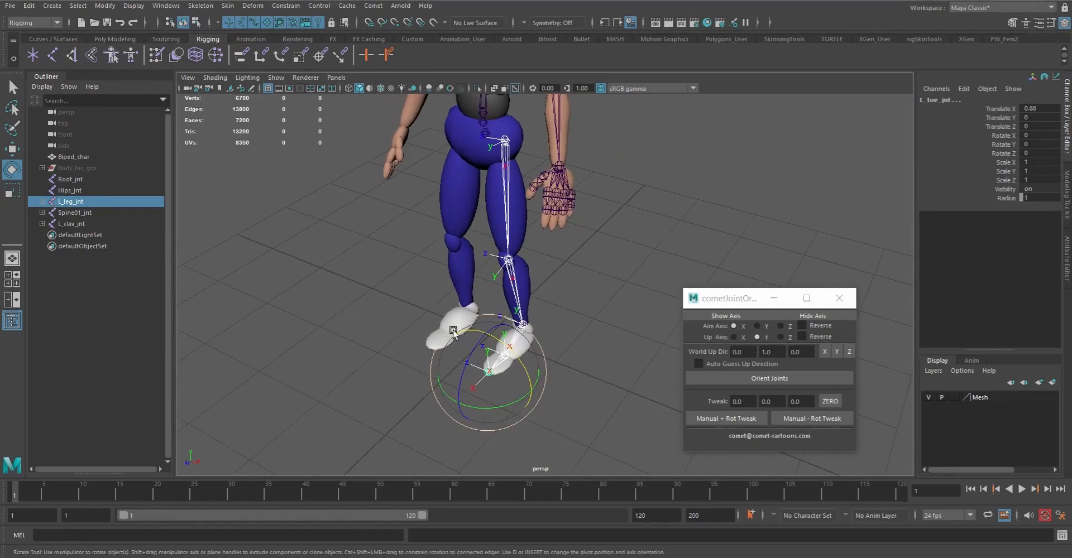
pyautogui.moveTo(468, 373)
pyautogui.mouseDown()
pyautogui.moveTo(474, 391)
pyautogui.moveTo(467, 333)
pyautogui.moveTo(468, 405)
pyautogui.moveTo(479, 318)
pyautogui.moveTo(481, 373)
pyautogui.mouseUp()
pyautogui.hotkey('ctrl', 'z')
# Select the whole spine hierarchy from Spine01_jnt up to the head and show its local axes.
pyautogui.keyDown('alt'); pyautogui.moveTo(495, 303); pyautogui.dragTo(549, 241); pyautogui.keyUp('alt')
pyautogui.keyDown('alt'); pyautogui.moveTo(549, 241); pyautogui.dragTo(522, 363, button='middle'); pyautogui.keyUp('alt')
pyautogui.keyDown('alt'); pyautogui.moveTo(470, 282); pyautogui.dragTo(449, 288); pyautogui.keyUp('alt')
pyautogui.keyDown('alt'); pyautogui.moveTo(449, 288); pyautogui.dragTo(478, 286, button='right'); pyautogui.keyUp('alt')
pyautogui.keyDown('alt'); pyautogui.moveTo(479, 235); pyautogui.dragTo(480, 292, button='middle'); pyautogui.keyUp('alt')
pyautogui.keyDown('alt'); pyautogui.moveTo(480, 290); pyautogui.dragTo(504, 320, button='right'); pyautogui.keyUp('alt')
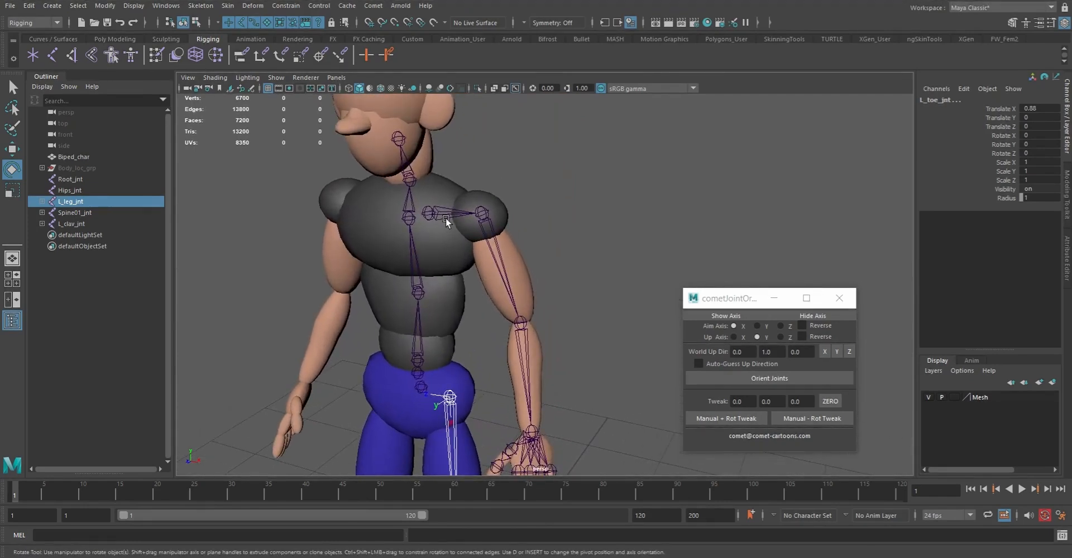
pyautogui.press('q')
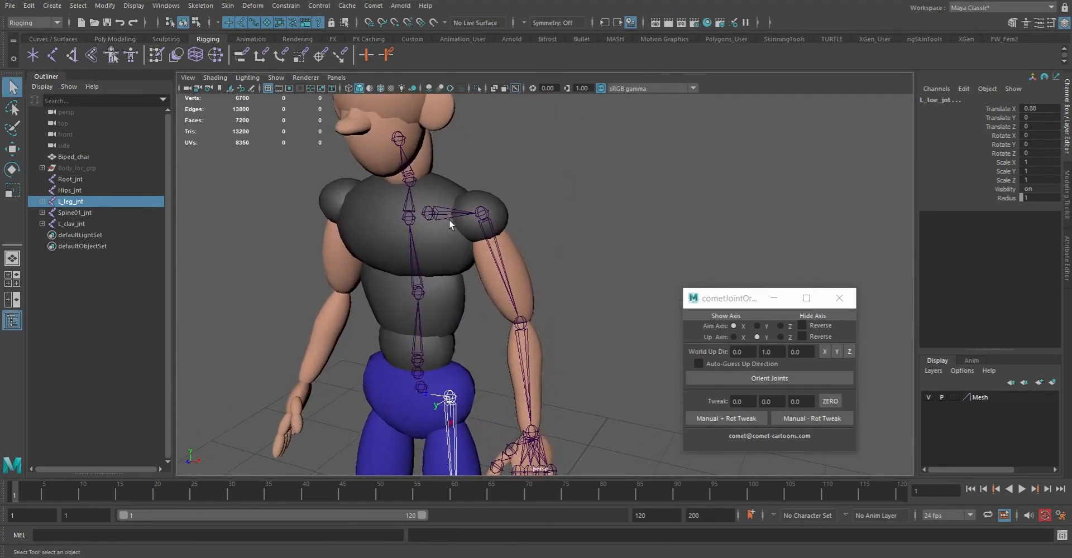
pyautogui.click(420, 363)
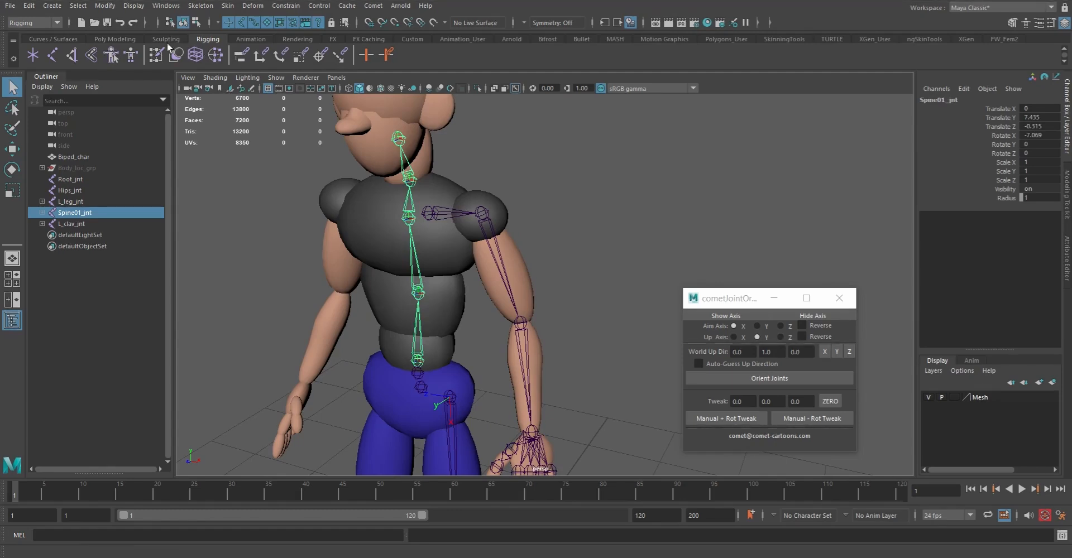
pyautogui.click(79, 6)
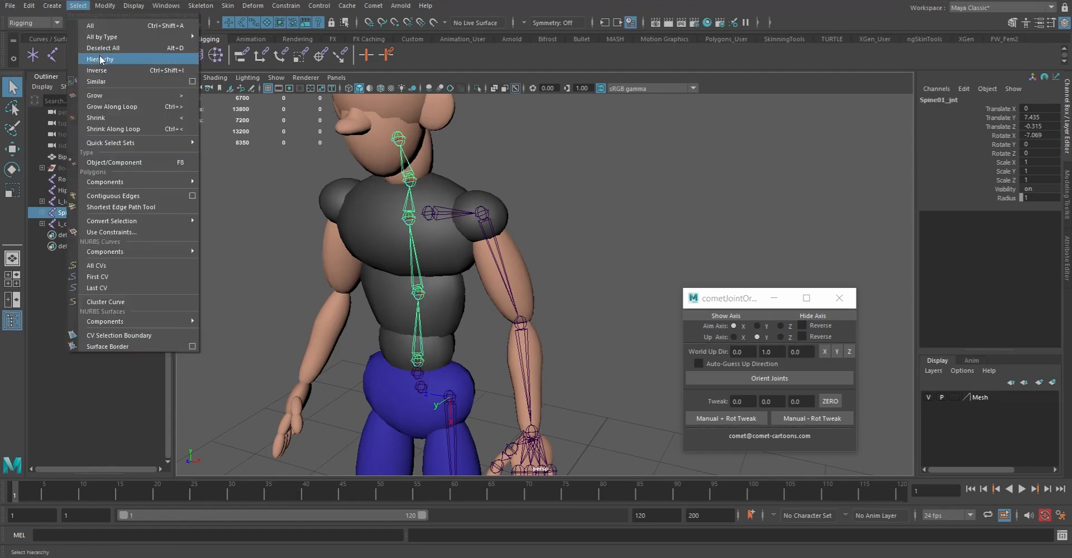
pyautogui.click(100, 58)
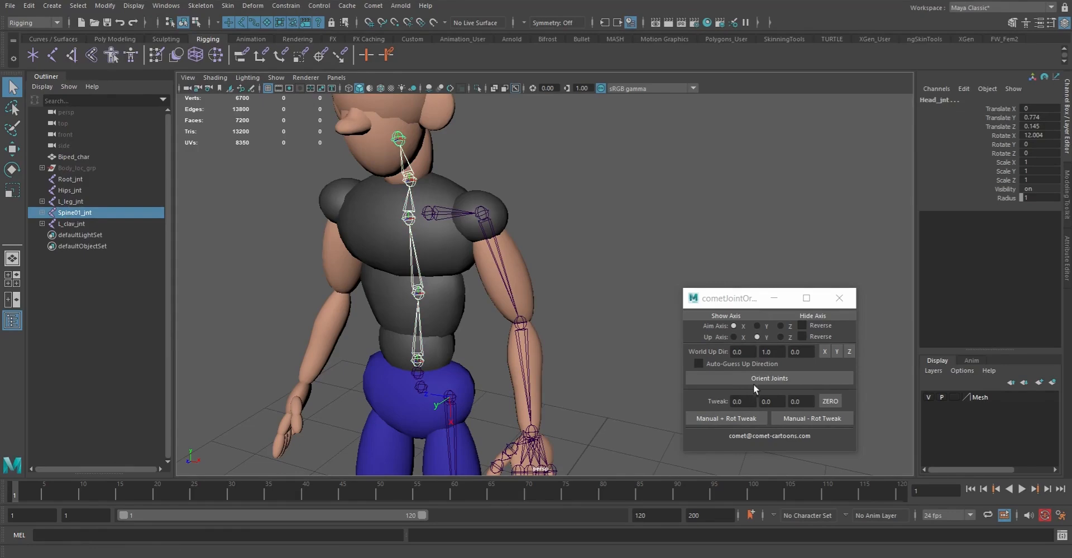
pyautogui.click(724, 315)
# Select the whole left arm and hand hierarchy from L_clav_jnt and show its local axes.
pyautogui.keyDown('alt'); pyautogui.moveTo(474, 263); pyautogui.dragTo(459, 246); pyautogui.keyUp('alt')
pyautogui.keyDown('alt'); pyautogui.moveTo(476, 249); pyautogui.dragTo(495, 252, button='right'); pyautogui.keyUp('alt')
pyautogui.keyDown('alt'); pyautogui.moveTo(495, 251); pyautogui.dragTo(506, 288); pyautogui.keyUp('alt')
pyautogui.keyDown('alt'); pyautogui.moveTo(503, 170); pyautogui.dragTo(487, 254, button='middle'); pyautogui.keyUp('alt')
pyautogui.click(489, 253)
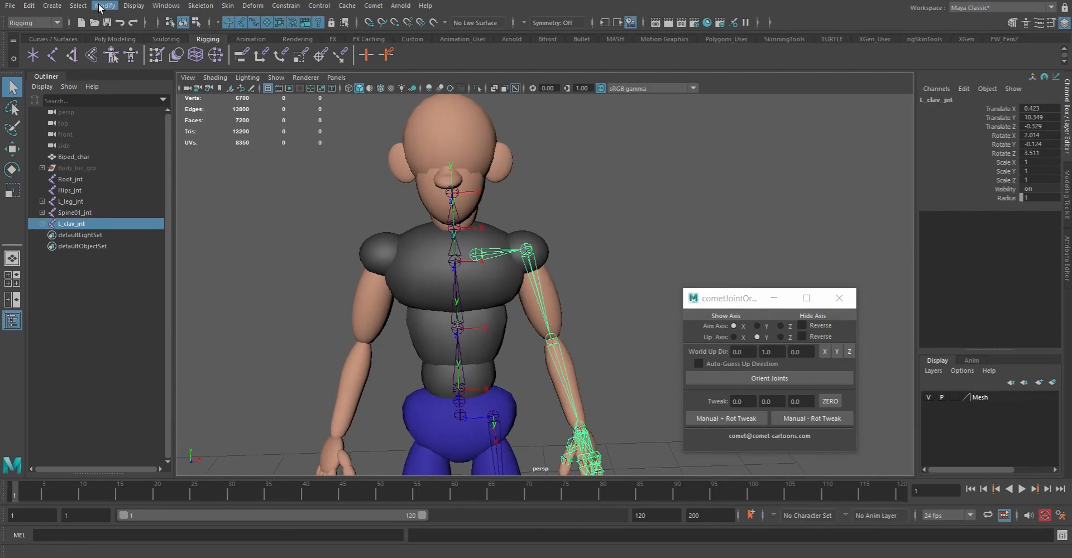
pyautogui.click(77, 5)
pyautogui.click(77, 6)
pyautogui.click(78, 5)
pyautogui.click(100, 59)
pyautogui.keyDown('alt'); pyautogui.moveTo(494, 240); pyautogui.dragTo(424, 166, button='middle'); pyautogui.keyUp('alt')
pyautogui.moveTo(423, 166)
pyautogui.keyDown('alt'); pyautogui.mouseDown()
pyautogui.moveTo(394, 199)
pyautogui.moveTo(438, 168)
pyautogui.mouseUp(); pyautogui.keyUp('alt')
pyautogui.keyDown('alt'); pyautogui.moveTo(439, 167); pyautogui.dragTo(513, 180, button='right'); pyautogui.keyUp('alt')
pyautogui.keyDown('alt'); pyautogui.moveTo(457, 182); pyautogui.dragTo(490, 247); pyautogui.keyUp('alt')
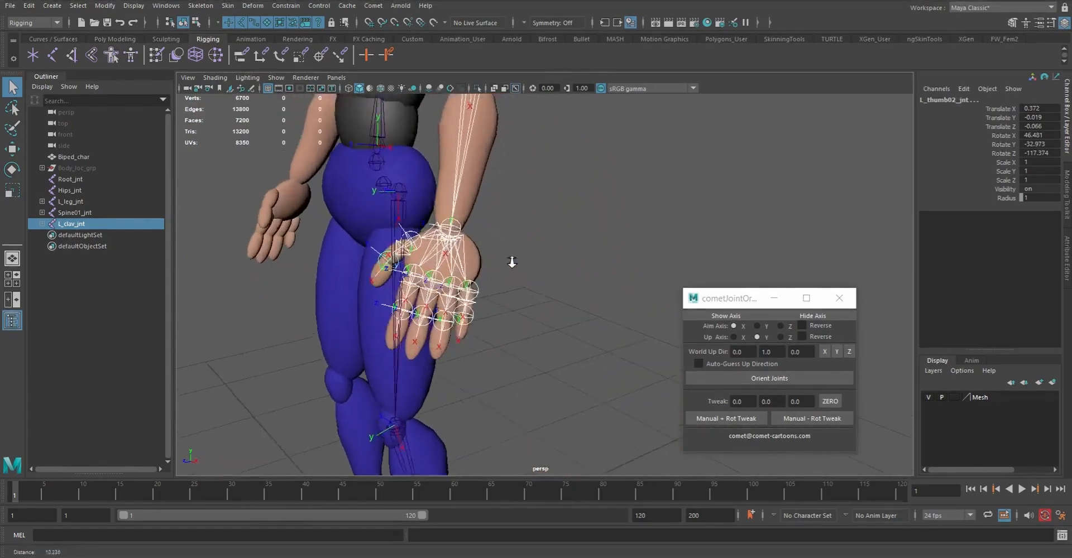
# Select the whole left pinky hierarchy from L_pinky01_jnt and try rotating its joints together.
pyautogui.keyDown('alt'); pyautogui.moveTo(489, 247); pyautogui.dragTo(537, 304, button='right'); pyautogui.keyUp('alt')
pyautogui.keyDown('alt'); pyautogui.moveTo(537, 303); pyautogui.dragTo(557, 307); pyautogui.keyUp('alt')
pyautogui.keyDown('alt'); pyautogui.moveTo(558, 306); pyautogui.dragTo(518, 329, button='right'); pyautogui.keyUp('alt')
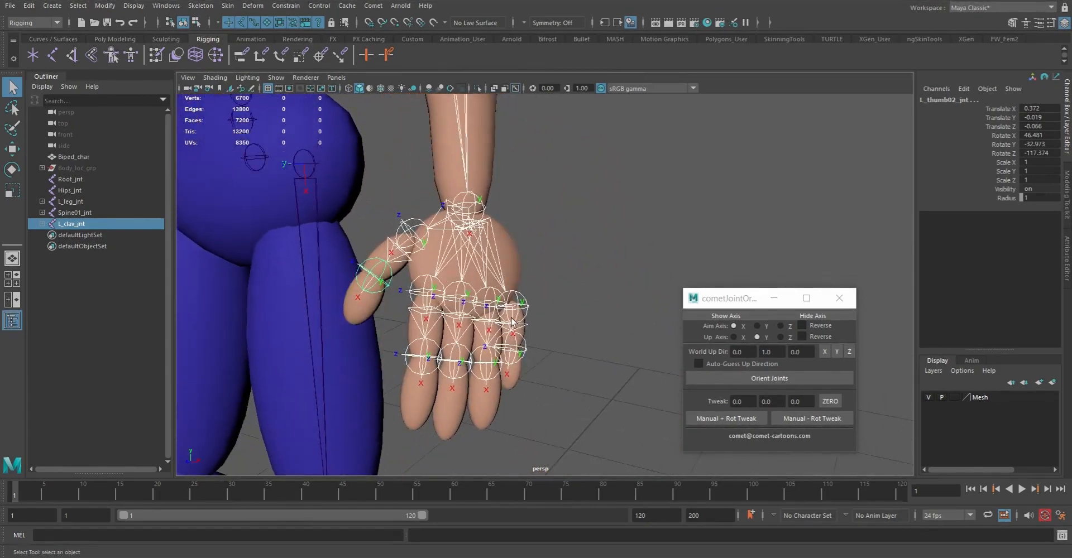
pyautogui.click(517, 329)
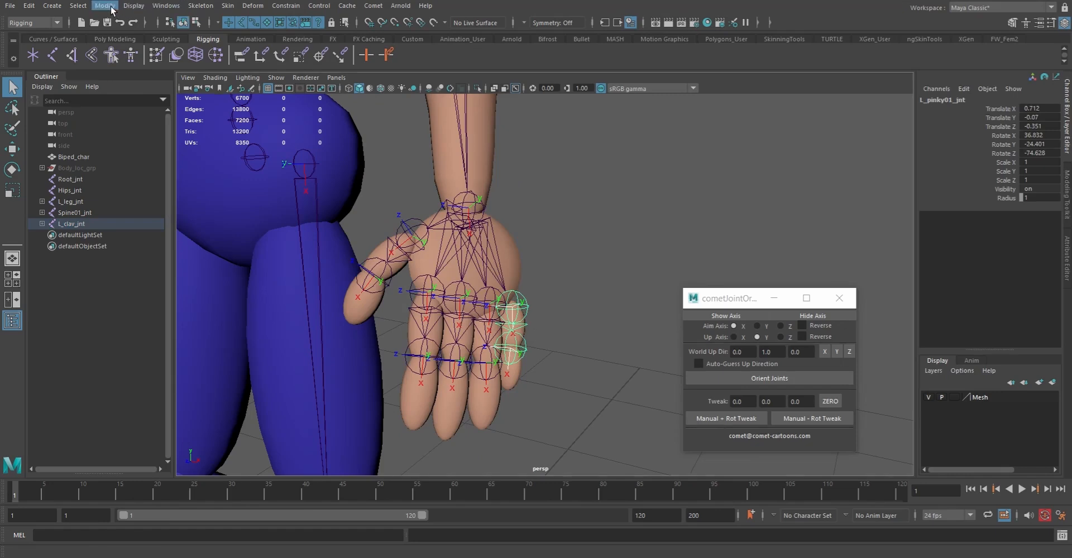
pyautogui.click(78, 6)
pyautogui.click(99, 59)
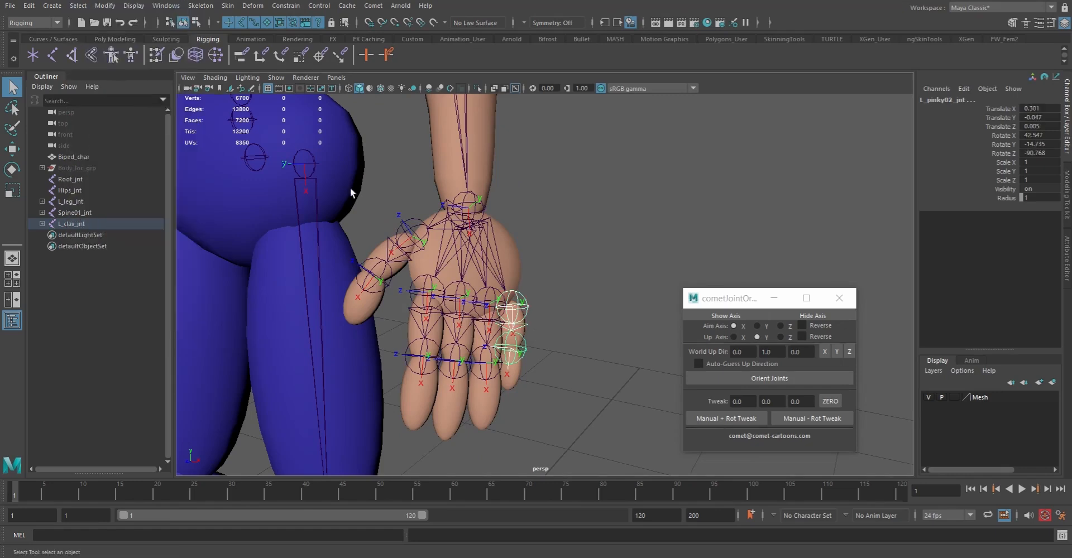
pyautogui.press('e')
pyautogui.moveTo(530, 340)
pyautogui.mouseDown()
pyautogui.moveTo(536, 366)
pyautogui.moveTo(536, 334)
pyautogui.moveTo(524, 335)
pyautogui.mouseUp()
# Examine the local axes around L_hand_jnt and across the whole skeleton, and clear the selection.
pyautogui.click(420, 262)
pyautogui.keyDown('alt'); pyautogui.moveTo(422, 279); pyautogui.dragTo(531, 258); pyautogui.keyUp('alt')
pyautogui.moveTo(609, 222); pyautogui.dragTo(631, 273)
pyautogui.keyDown('alt'); pyautogui.moveTo(631, 273); pyautogui.dragTo(279, 237, button='right'); pyautogui.keyUp('alt')
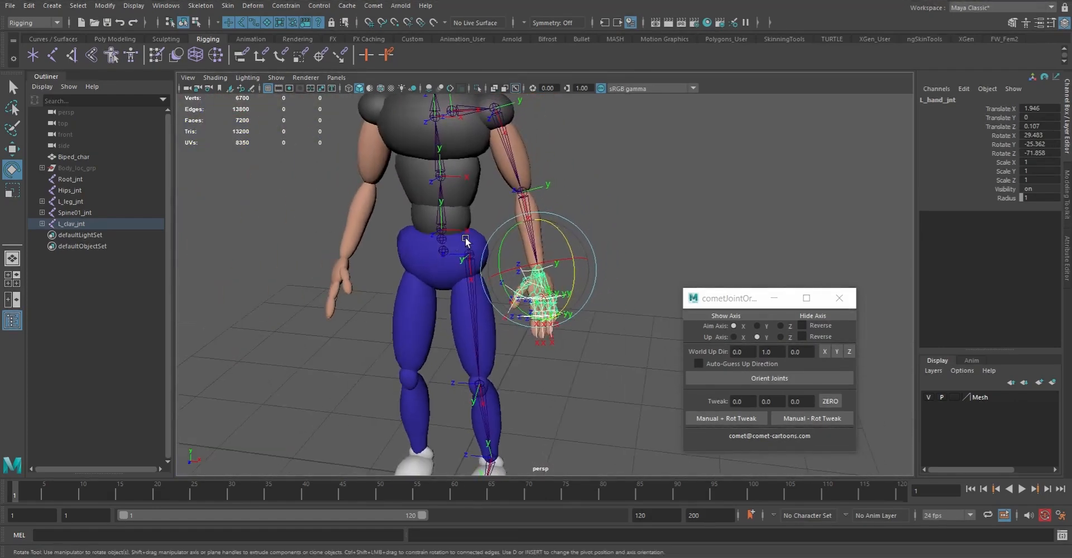
pyautogui.click(638, 210)
pyautogui.keyDown('alt'); pyautogui.moveTo(638, 210); pyautogui.dragTo(450, 215, button='right'); pyautogui.keyUp('alt')
pyautogui.moveTo(450, 216)
pyautogui.keyDown('alt'); pyautogui.mouseDown()
pyautogui.moveTo(474, 210)
pyautogui.moveTo(448, 203)
pyautogui.mouseUp(); pyautogui.keyUp('alt')
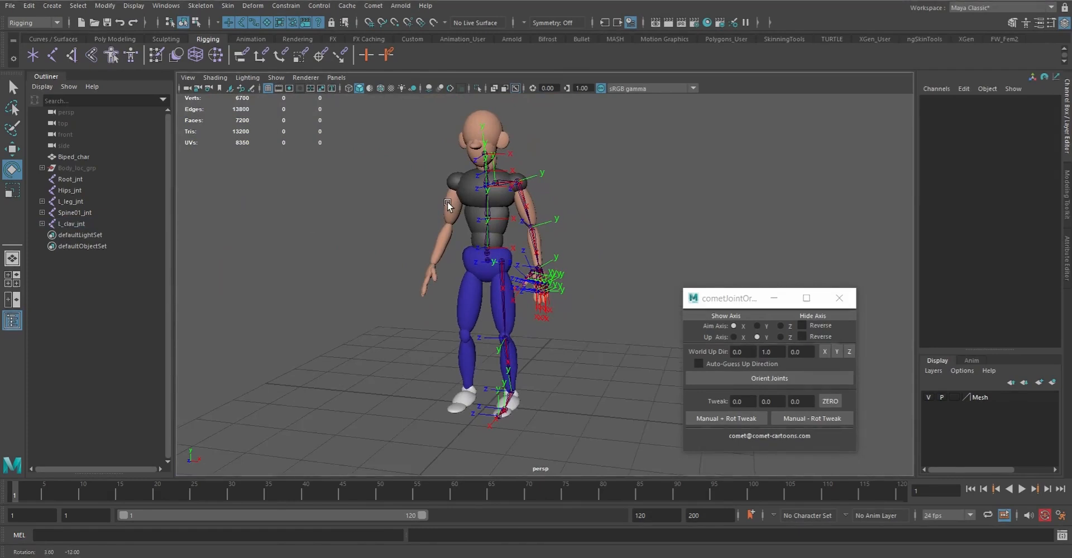
# Hide the local axes on the full hierarchies of all joints from Root_jnt to L_clav_jnt and close the cometJointOrient tool.
pyautogui.click(69, 179)
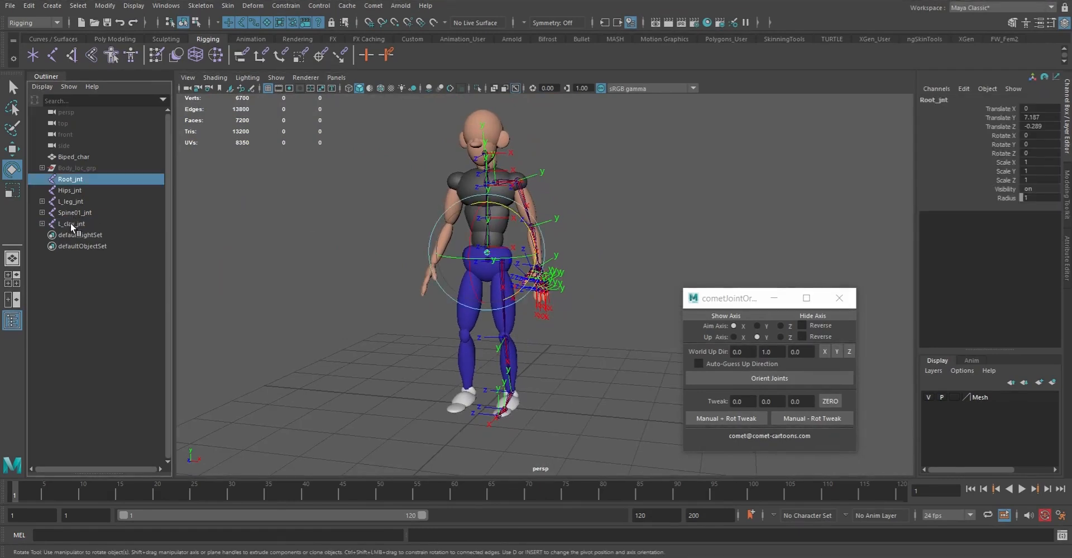
pyautogui.keyDown('shift'); pyautogui.click(71, 224); pyautogui.keyUp('shift')
pyautogui.click(78, 5)
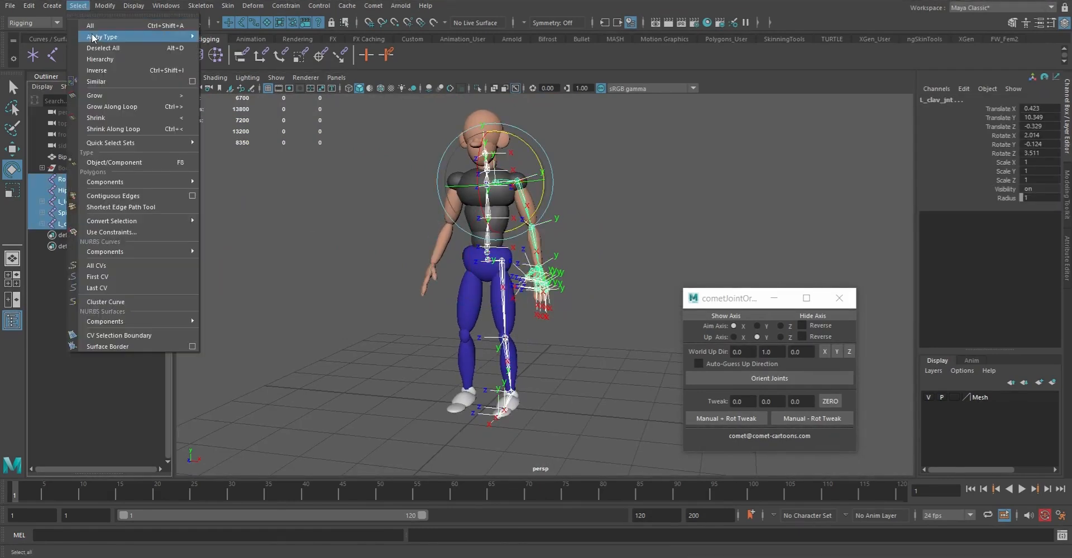
pyautogui.click(112, 58)
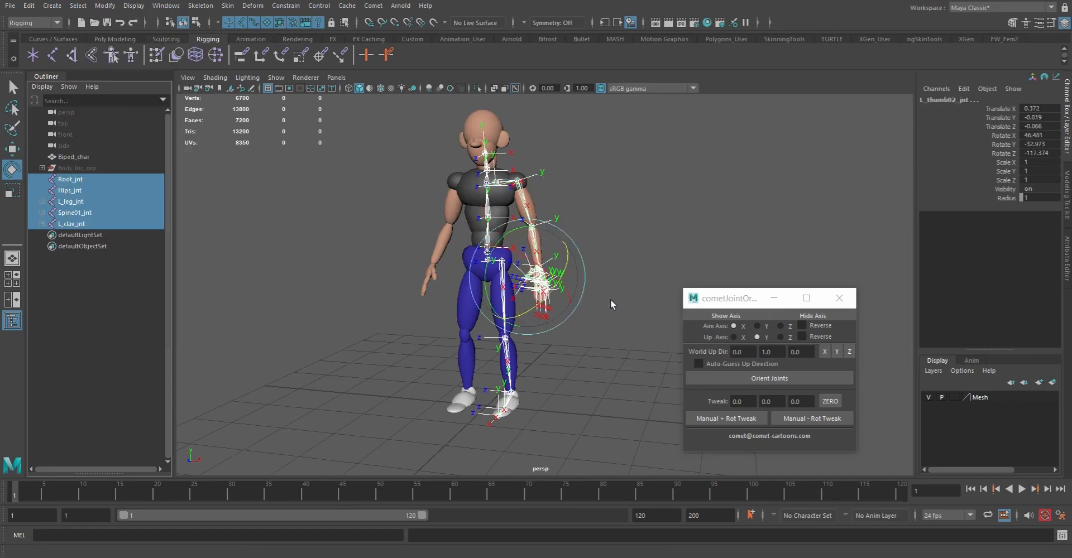
pyautogui.click(820, 317)
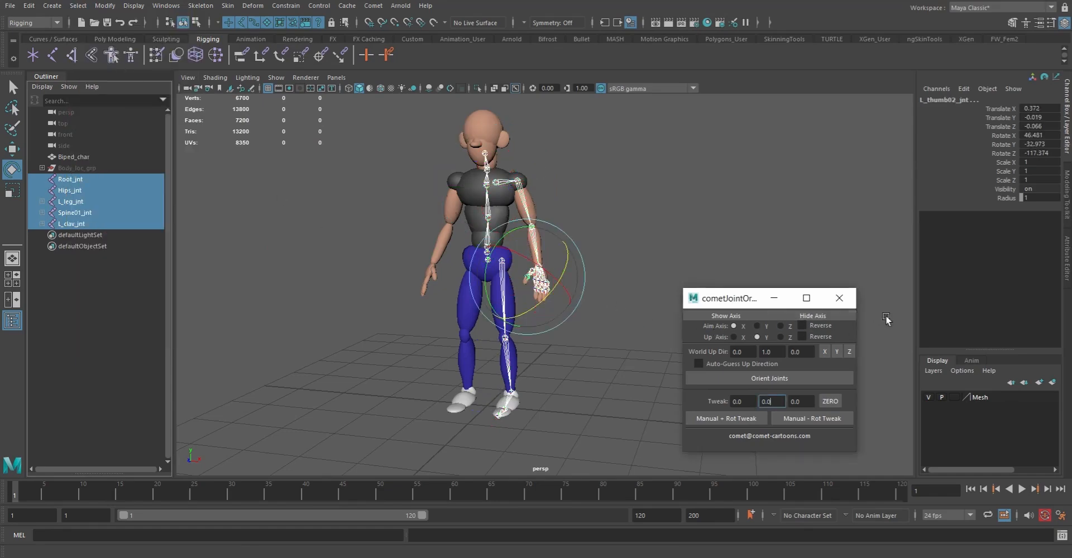
pyautogui.click(845, 303)
# Parent L_leg_jnt to Hips_jnt and Hips_jnt to Root_jnt.
pyautogui.scroll(5, 611, 319)
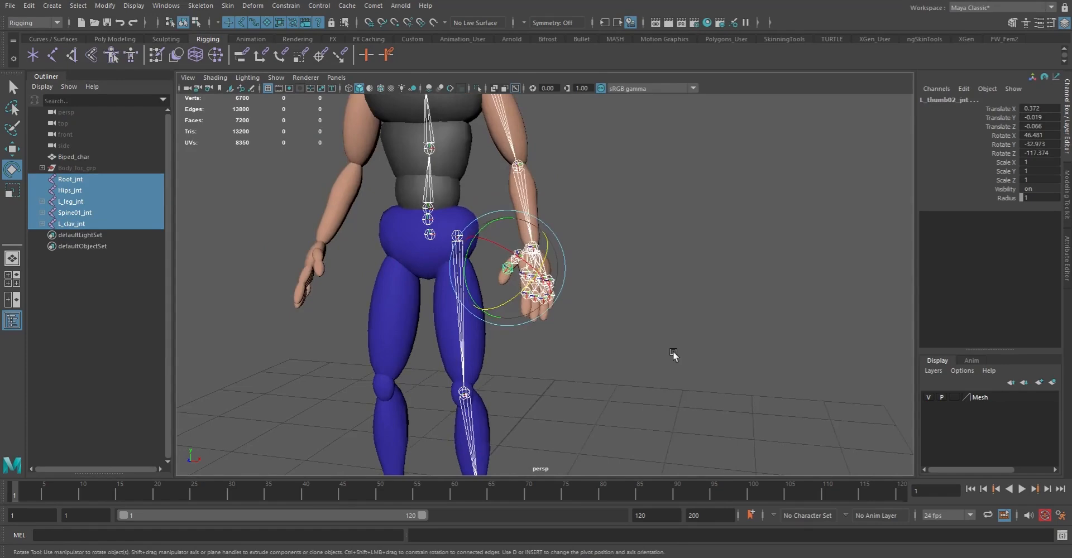
pyautogui.press('super')
pyautogui.click(683, 316)
pyautogui.press('q')
pyautogui.click(458, 245)
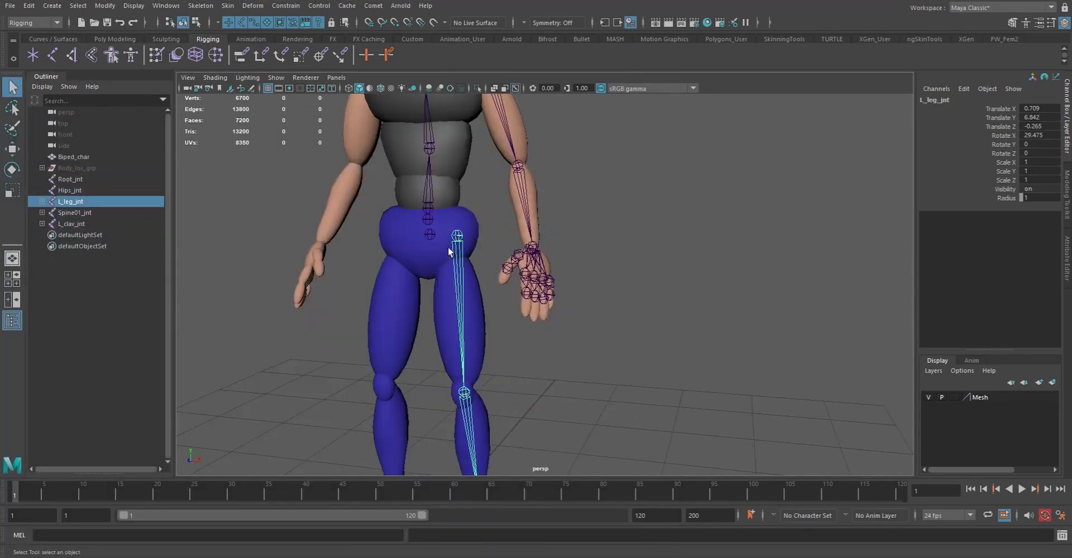
pyautogui.keyDown('shift'); pyautogui.click(430, 235); pyautogui.keyUp('shift')
pyautogui.press('p')
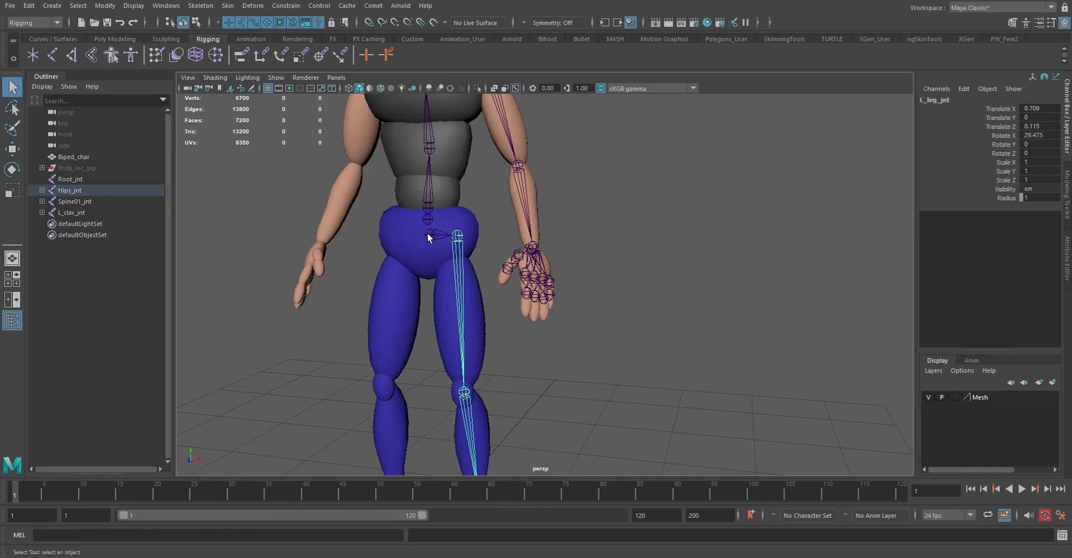
pyautogui.click(430, 235)
pyautogui.keyDown('shift'); pyautogui.click(428, 219); pyautogui.keyUp('shift')
pyautogui.press('p')
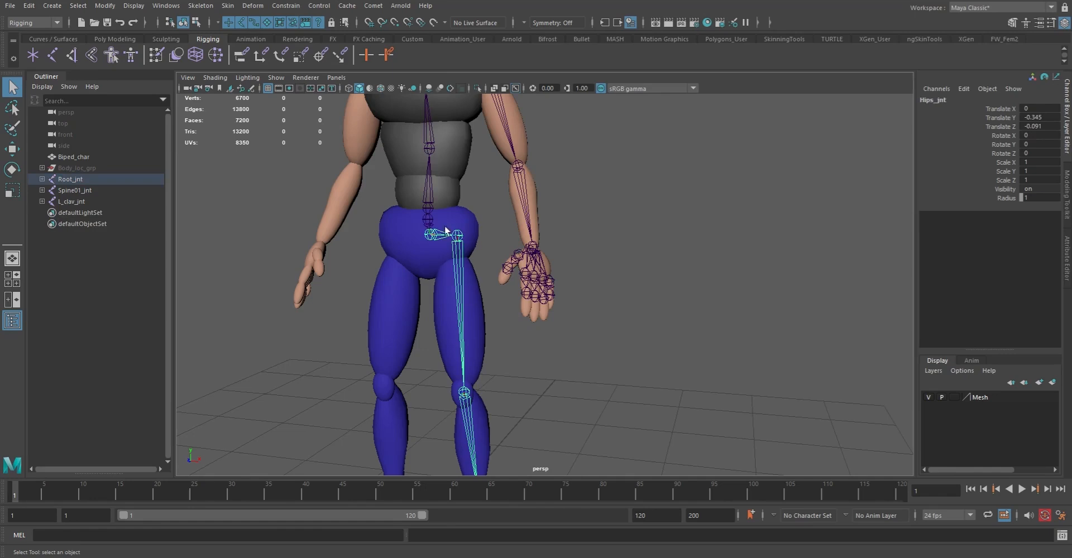
# Parent Spine01_jnt to Root_jnt.
pyautogui.click(430, 208)
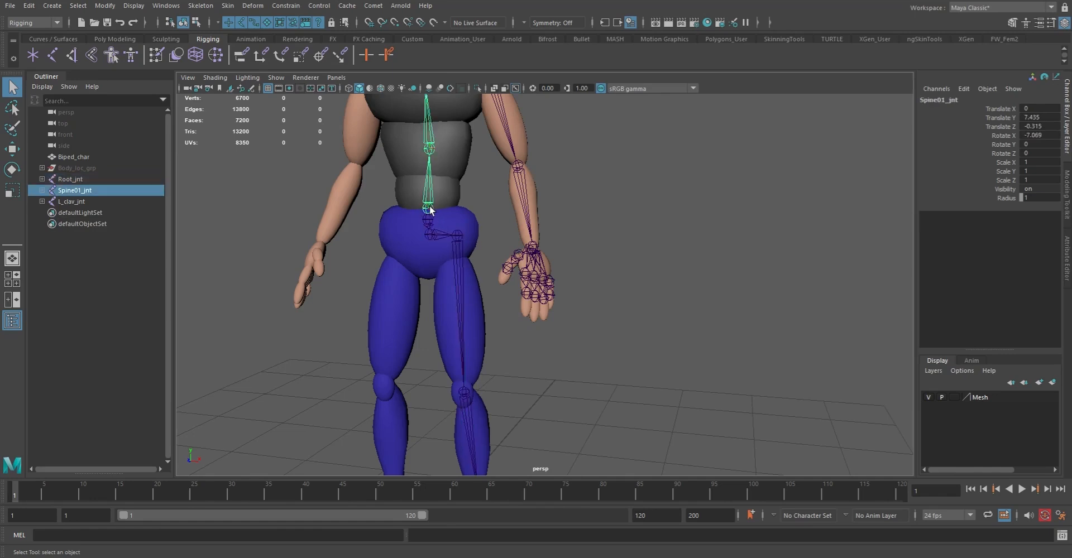
pyautogui.keyDown('shift'); pyautogui.click(428, 220); pyautogui.keyUp('shift')
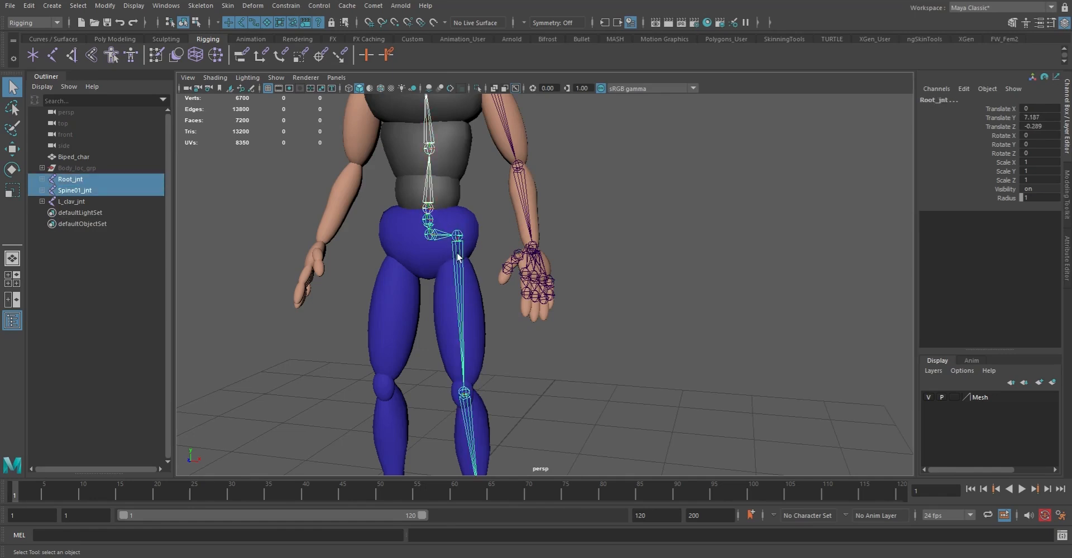
pyautogui.press('p')
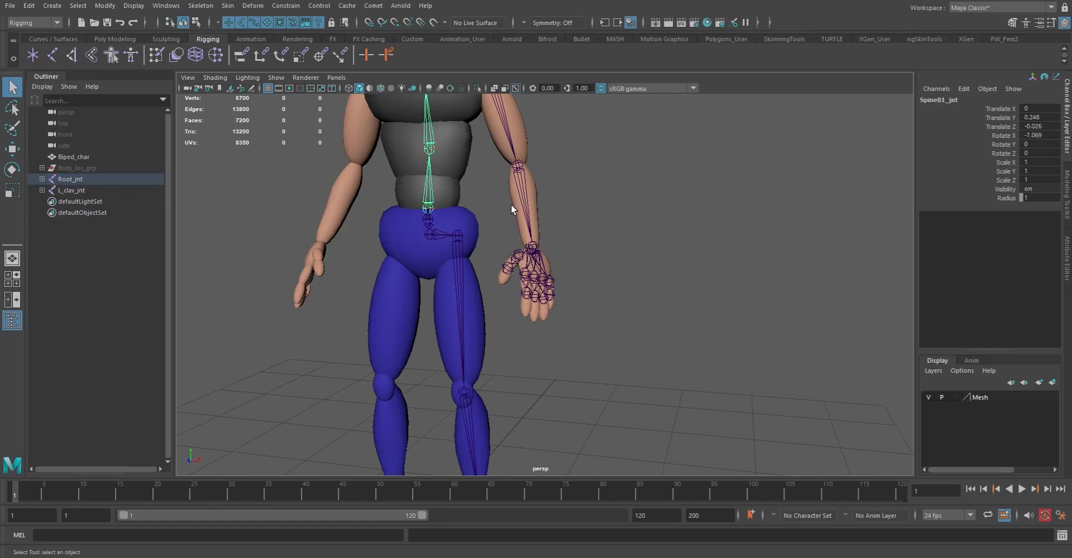
# Parent L_clav_jnt to Chest_jnt so the left arm chain joins the spine.
pyautogui.keyDown('alt'); pyautogui.moveTo(508, 200); pyautogui.dragTo(555, 393, button='middle'); pyautogui.keyUp('alt')
pyautogui.keyDown('alt'); pyautogui.moveTo(445, 279); pyautogui.dragTo(581, 335, button='right'); pyautogui.keyUp('alt')
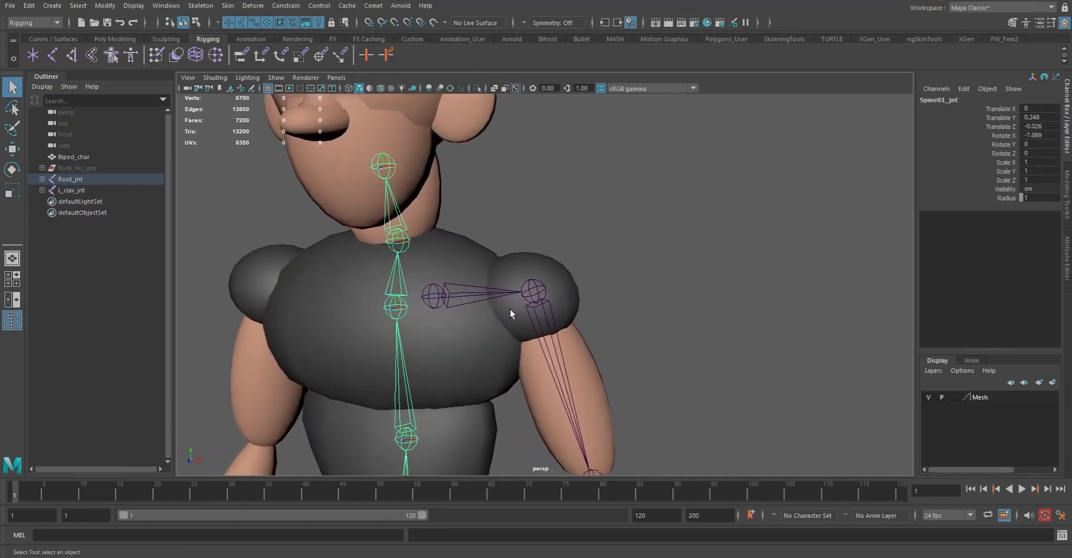
pyautogui.click(433, 299)
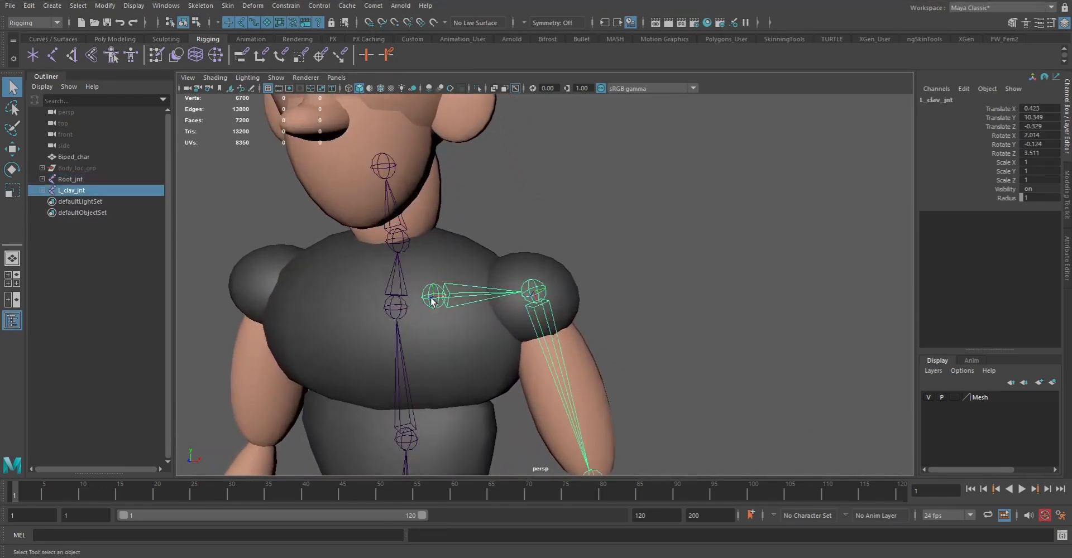
pyautogui.keyDown('shift'); pyautogui.click(396, 306); pyautogui.keyUp('shift')
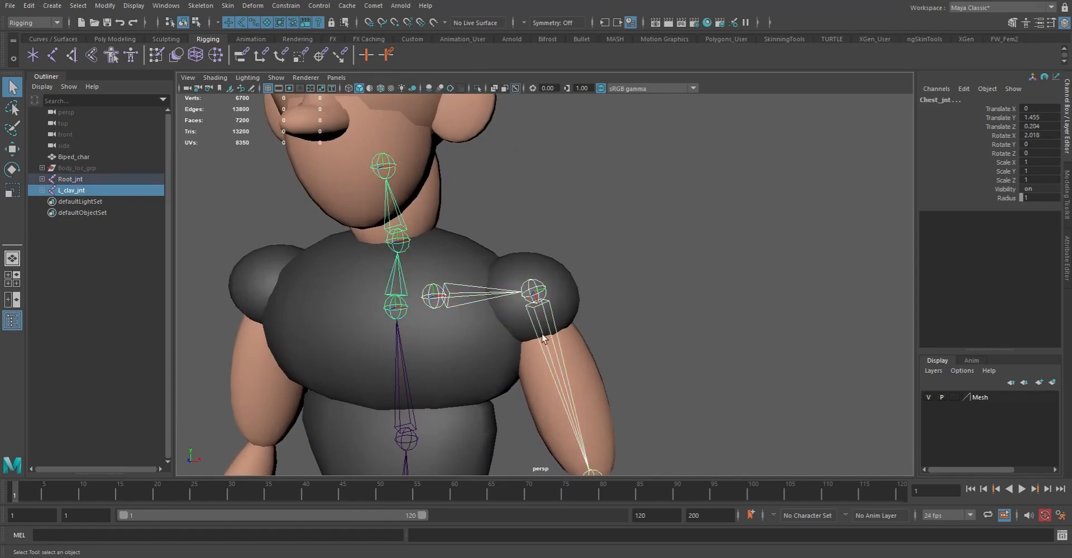
pyautogui.press('p')
# Expand the complete Root_jnt hierarchy and review how the leg, spine and arm joints are parented.
pyautogui.keyDown('alt'); pyautogui.moveTo(693, 338); pyautogui.dragTo(471, 344, button='right'); pyautogui.keyUp('alt')
pyautogui.keyDown('alt'); pyautogui.moveTo(564, 425); pyautogui.dragTo(560, 284, button='middle'); pyautogui.keyUp('alt')
pyautogui.keyDown('alt'); pyautogui.moveTo(493, 330); pyautogui.dragTo(455, 333); pyautogui.keyUp('alt')
pyautogui.keyDown('alt'); pyautogui.moveTo(455, 334); pyautogui.dragTo(427, 316, button='right'); pyautogui.keyUp('alt')
pyautogui.keyDown('alt'); pyautogui.moveTo(427, 315); pyautogui.dragTo(464, 322); pyautogui.keyUp('alt')
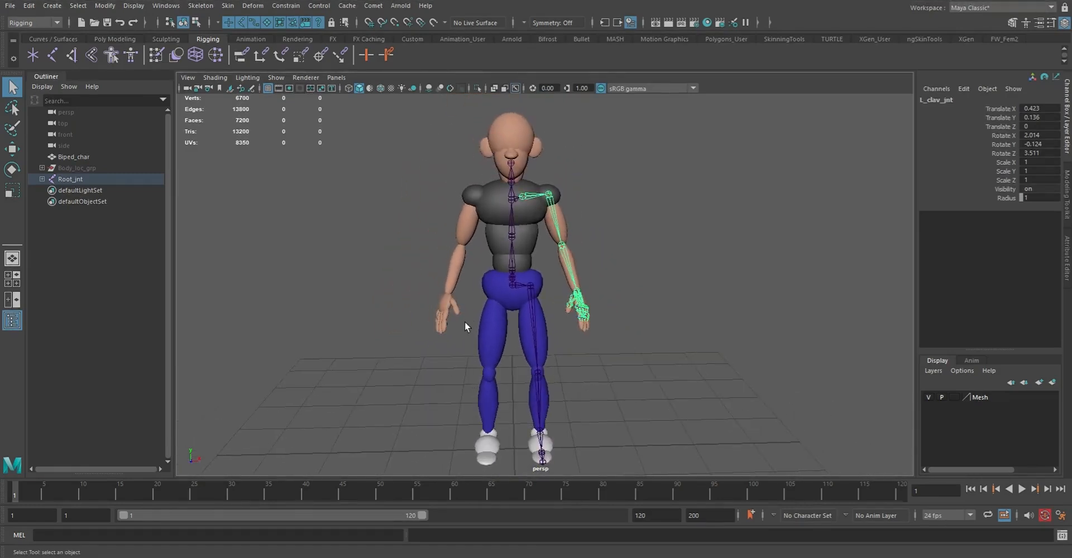
pyautogui.click(42, 178)
pyautogui.scroll(-1, 120, 327)
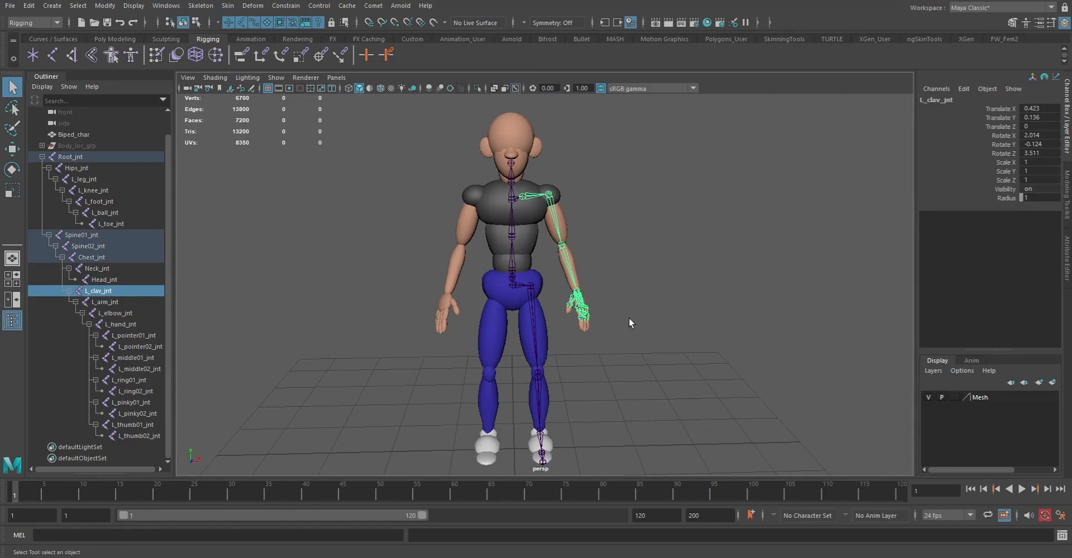
# Add L_leg_jnt to the selection alongside L_clav_jnt and open the Mirror Joints options.
pyautogui.keyDown('alt'); pyautogui.moveTo(657, 324); pyautogui.dragTo(527, 274); pyautogui.keyUp('alt')
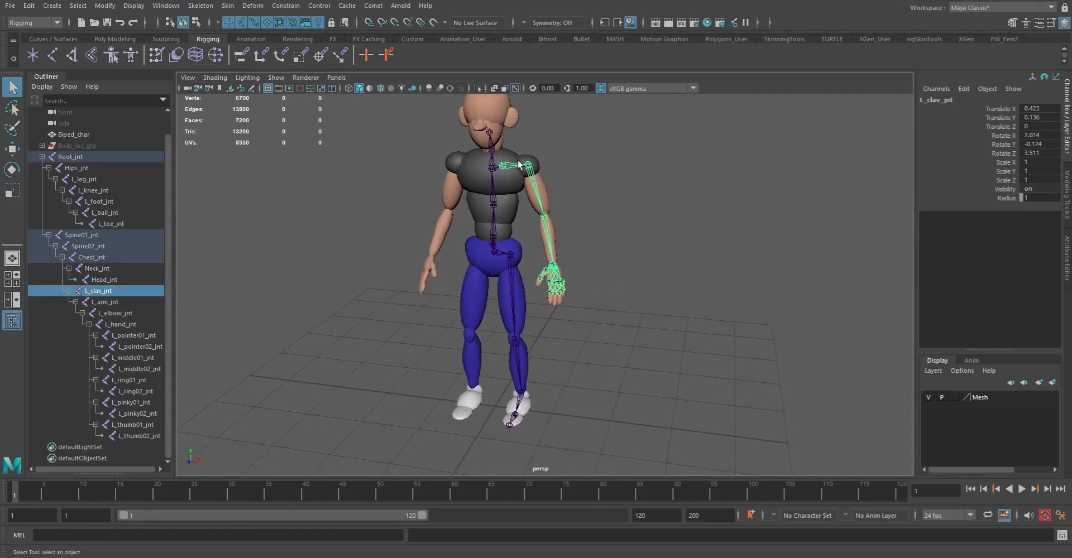
pyautogui.keyDown('shift'); pyautogui.click(514, 274); pyautogui.keyUp('shift')
pyautogui.keyDown('alt'); pyautogui.moveTo(450, 211); pyautogui.dragTo(494, 217); pyautogui.keyUp('alt')
pyautogui.click(200, 6)
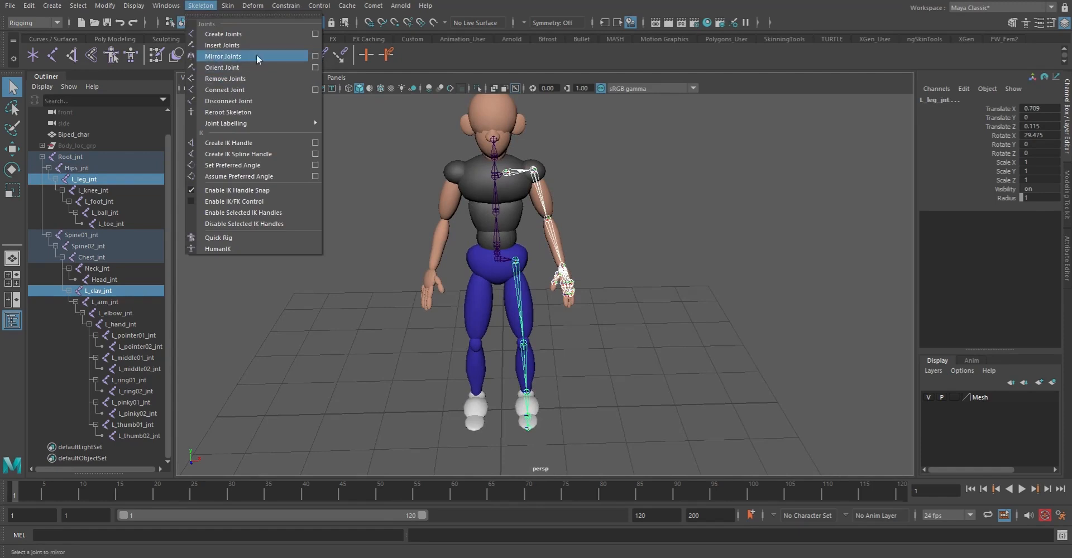
pyautogui.click(315, 57)
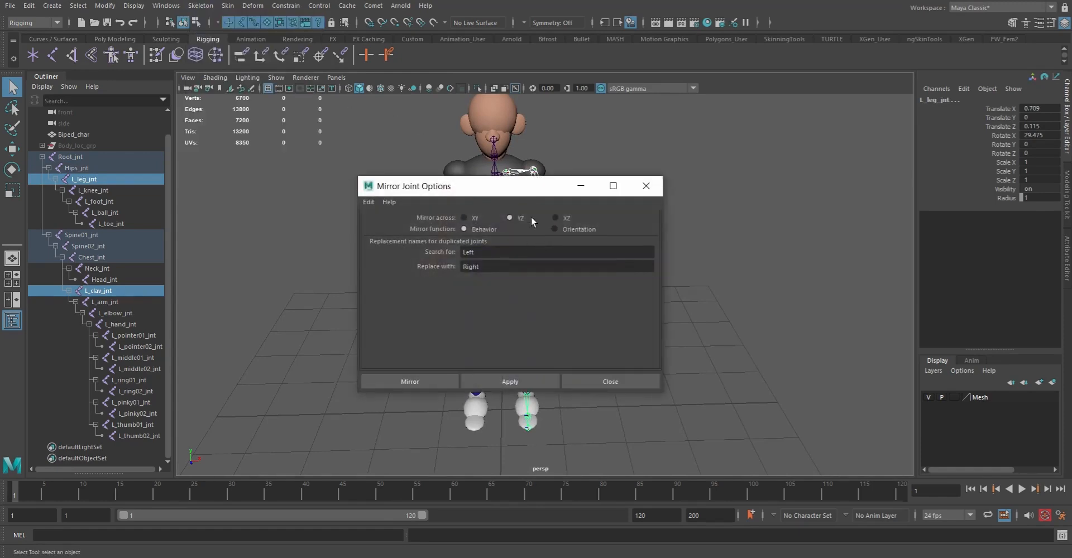
pyautogui.moveTo(494, 188); pyautogui.dragTo(256, 196)
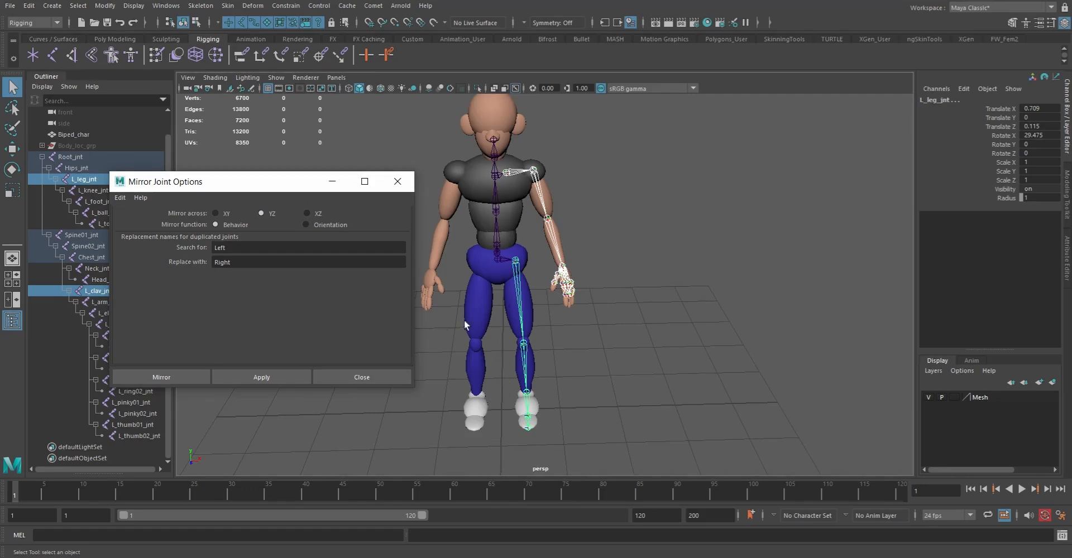
pyautogui.moveTo(227, 185); pyautogui.dragTo(320, 175)
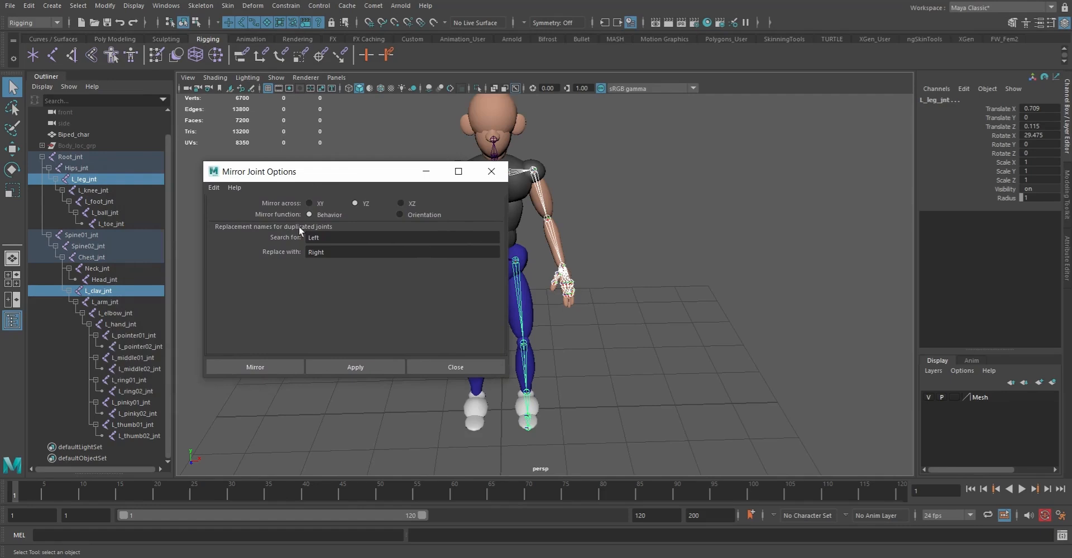
# Set the mirrored joint names to replace L_ with R_ and try to mirror both selected chains across YZ with the Behavior function.
pyautogui.moveTo(337, 234); pyautogui.dragTo(250, 227)
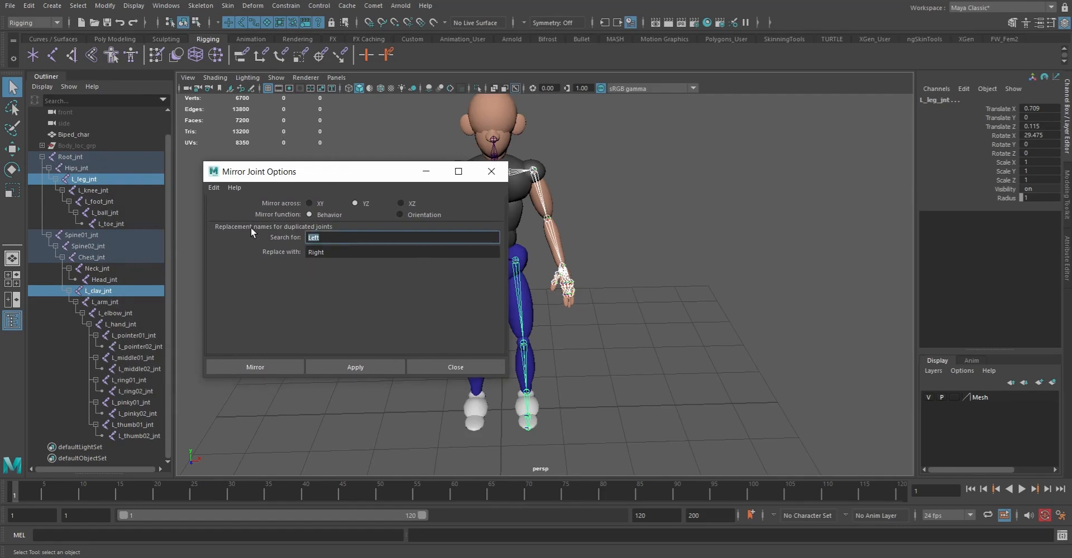
pyautogui.write('L_')
pyautogui.press('Tab')
pyautogui.write('R')
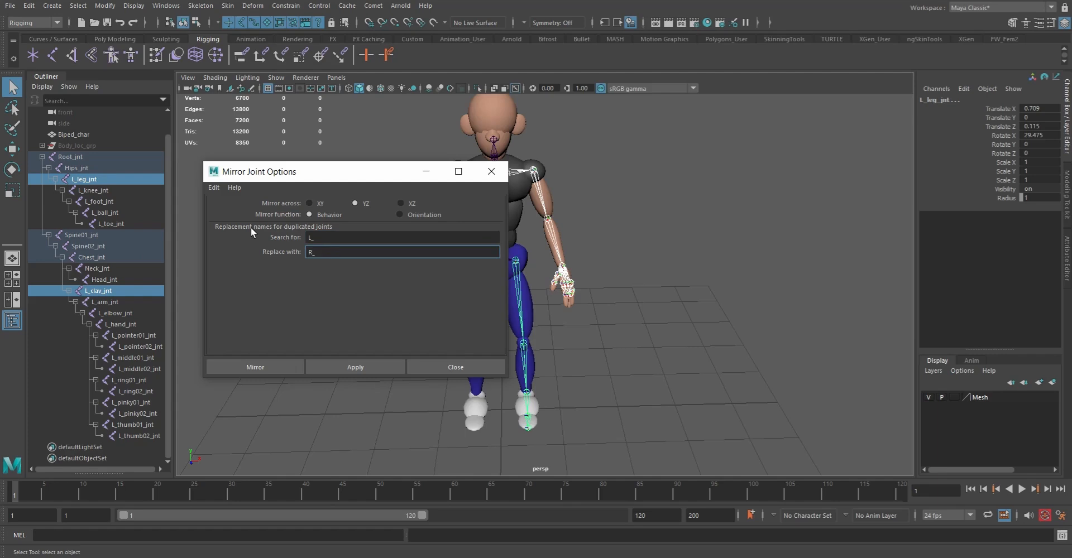
pyautogui.write('_')
pyautogui.click(265, 367)
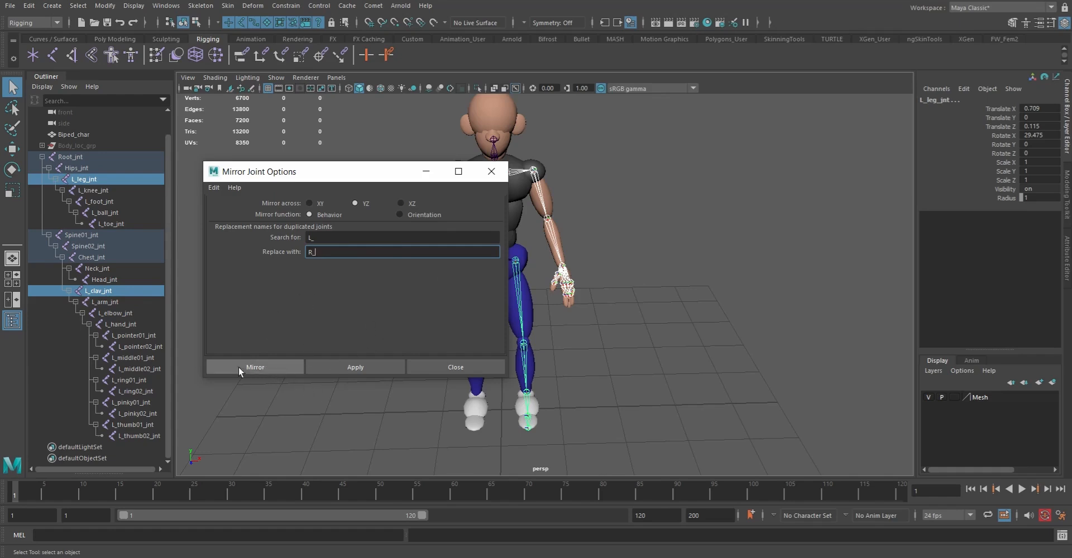
pyautogui.click(258, 369)
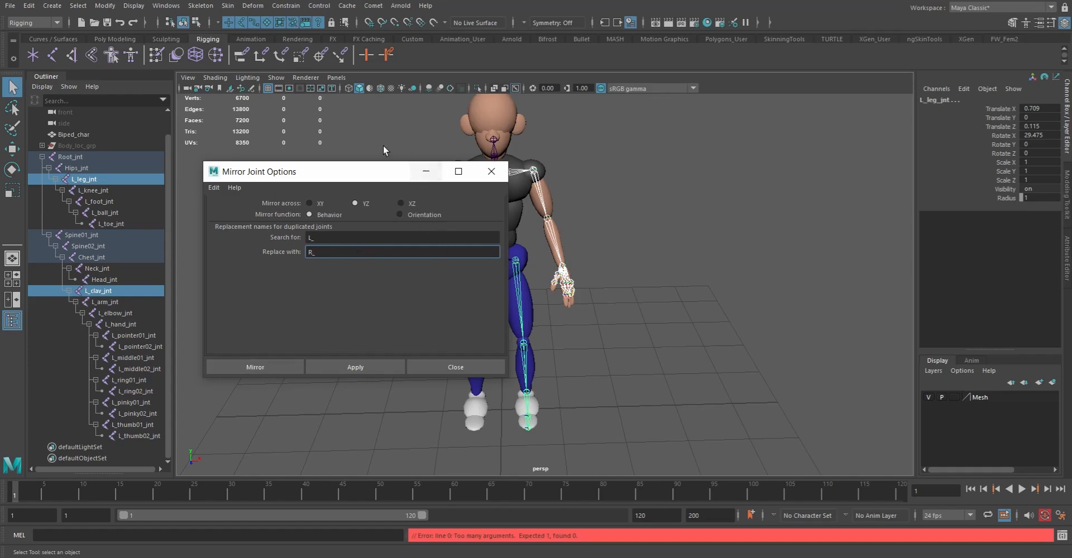
# Mirror only the L_clav_jnt chain across YZ with Behavior and expand the R_clav_jnt hierarchy to check its joint names.
pyautogui.moveTo(361, 172); pyautogui.dragTo(261, 154)
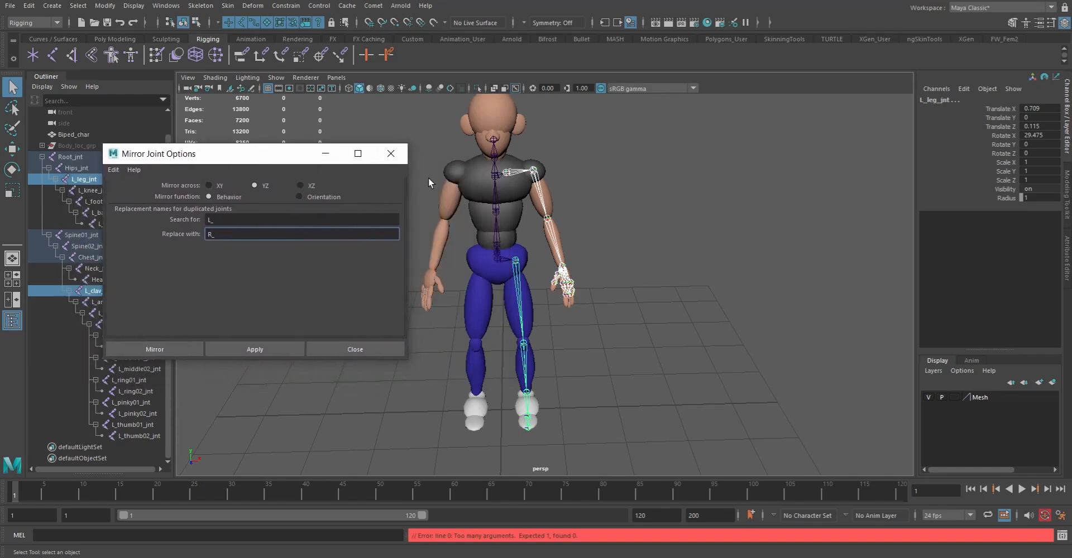
pyautogui.click(514, 174)
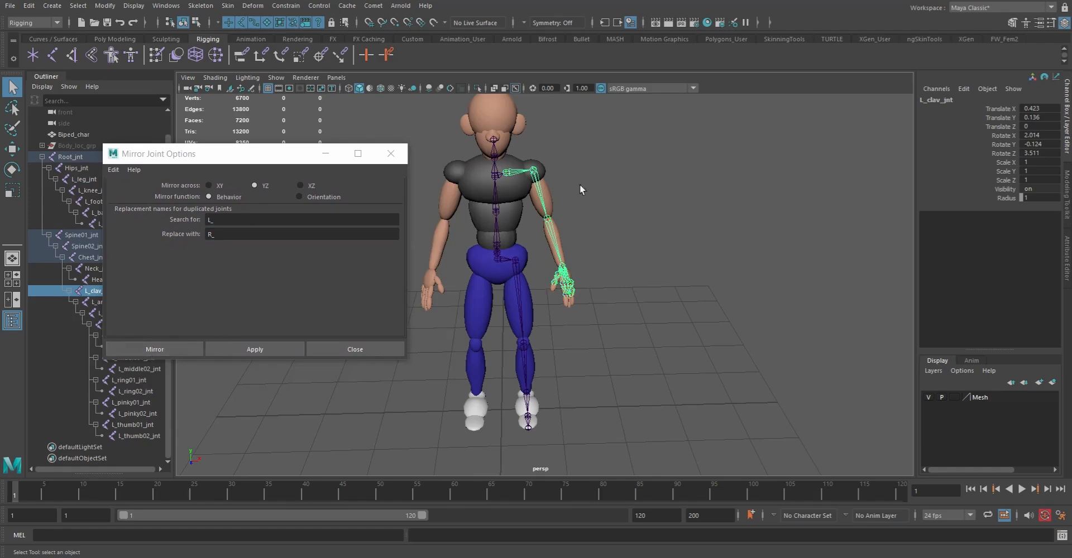
pyautogui.click(171, 350)
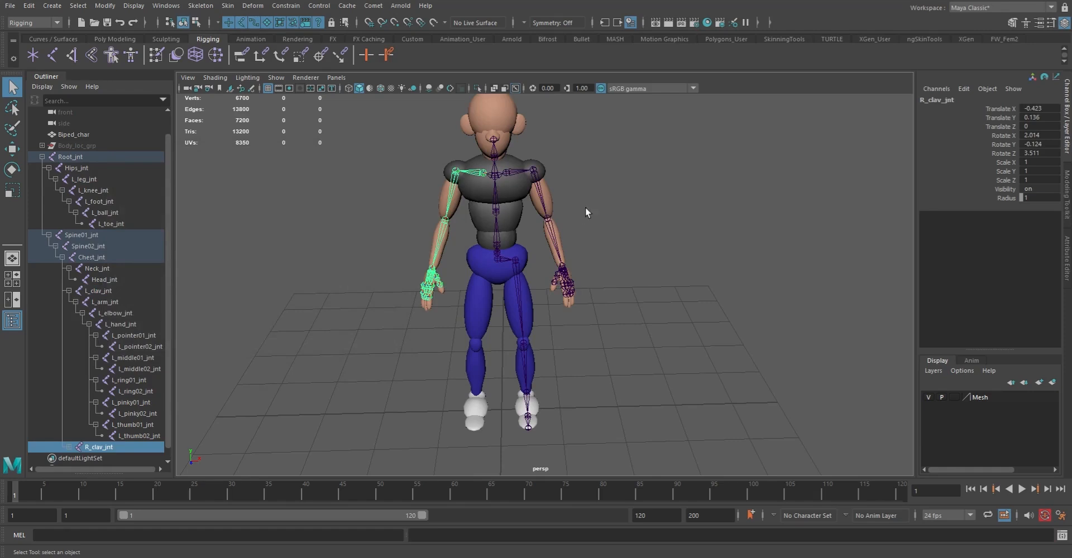
pyautogui.scroll(-1, 102, 397)
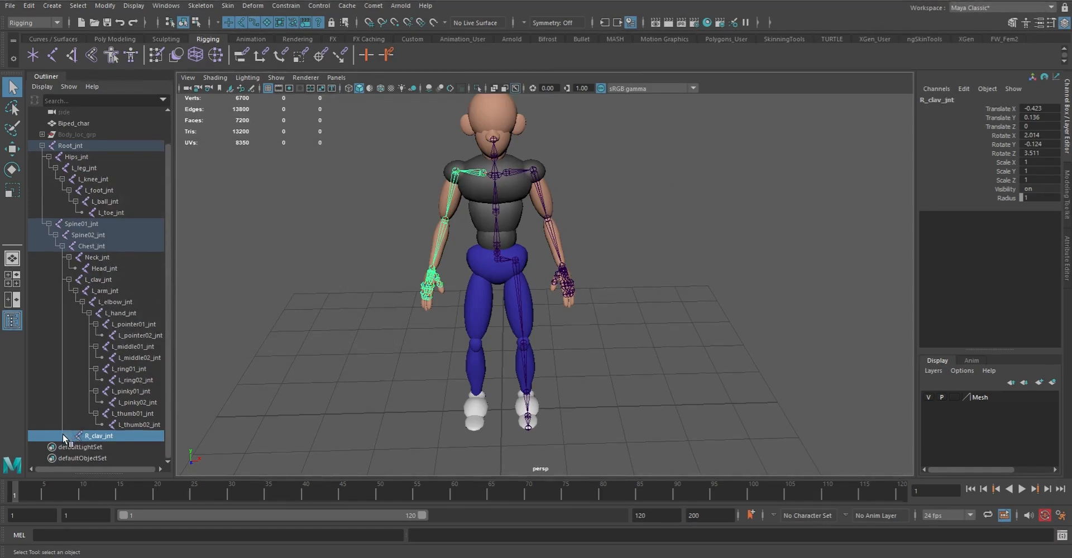
pyautogui.click(67, 435)
pyautogui.scroll(-4, 89, 399)
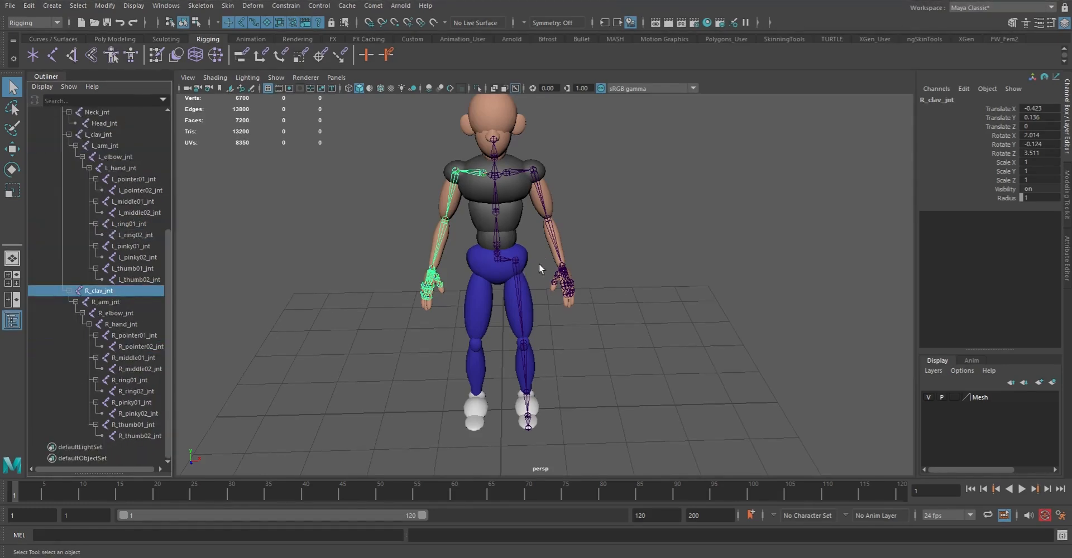
# Mirror the L_leg_jnt chain to the right side with the same mirror settings and expand the R_leg_jnt hierarchy to check its names.
pyautogui.click(516, 270)
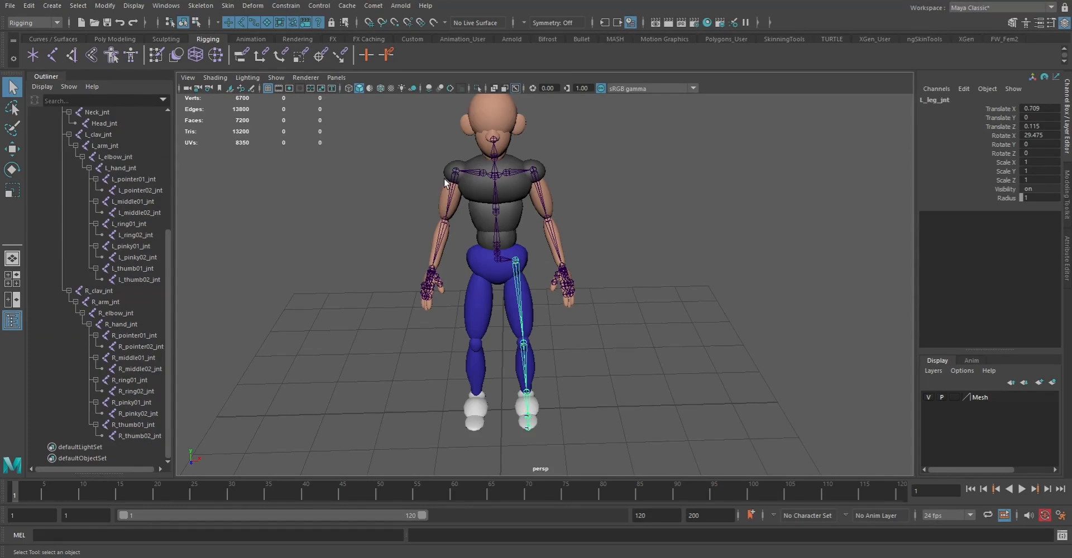
pyautogui.press('g')
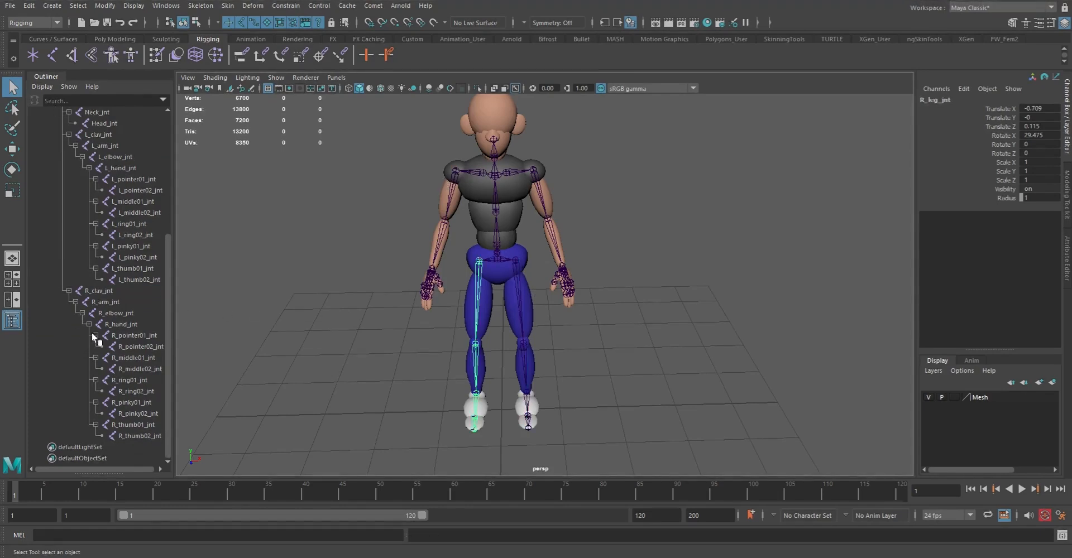
pyautogui.scroll(5, 92, 332)
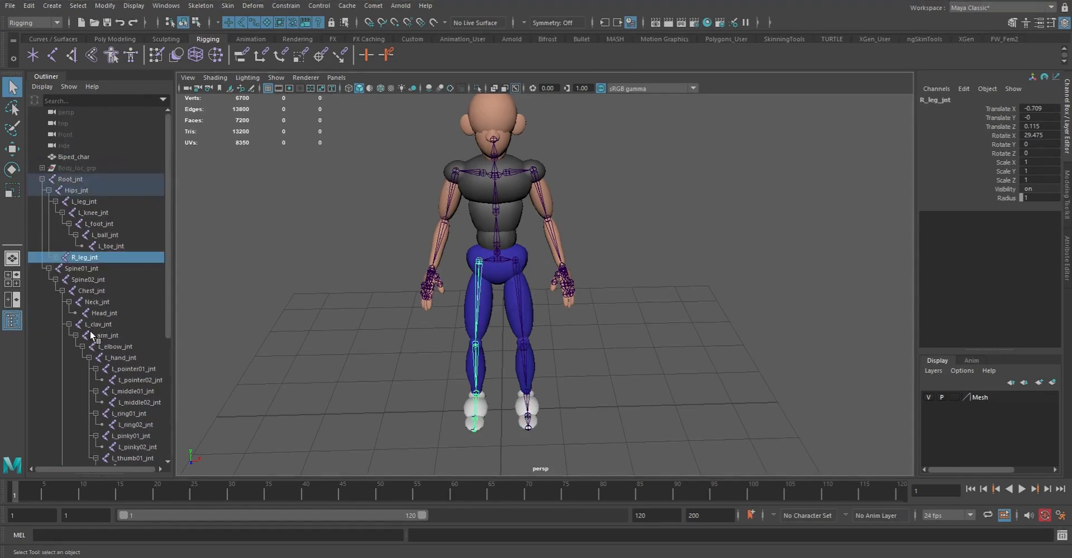
pyautogui.click(55, 258)
pyautogui.click(626, 331)
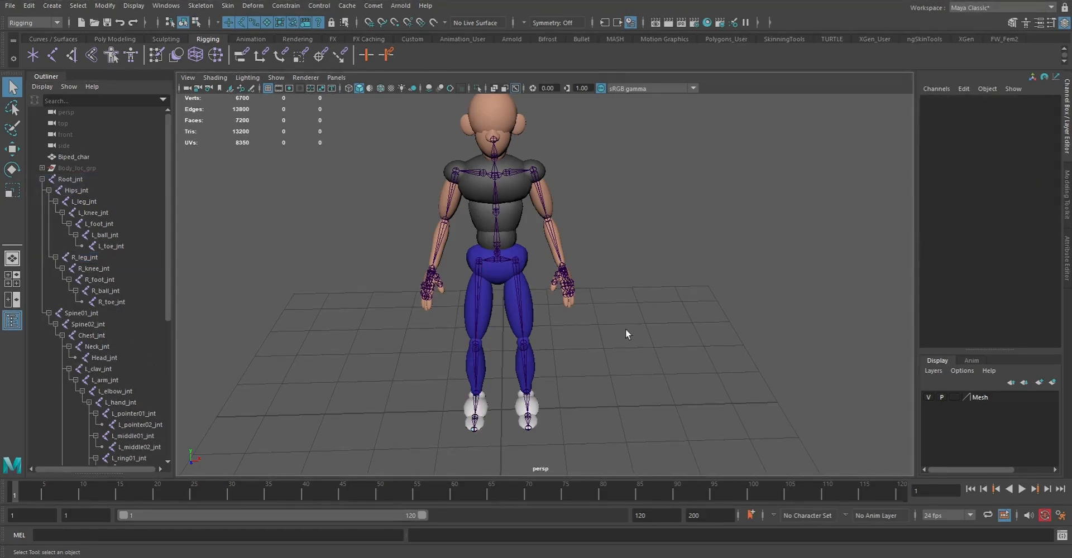
# Examine the mirrored arm and leg joints against the character mesh from several angles, ending with the whole figure framed.
pyautogui.keyDown('alt'); pyautogui.moveTo(590, 316); pyautogui.dragTo(551, 310); pyautogui.keyUp('alt')
pyautogui.keyDown('alt'); pyautogui.moveTo(551, 311); pyautogui.dragTo(569, 288, button='right'); pyautogui.keyUp('alt')
pyautogui.keyDown('alt'); pyautogui.moveTo(570, 288); pyautogui.dragTo(534, 292); pyautogui.keyUp('alt')
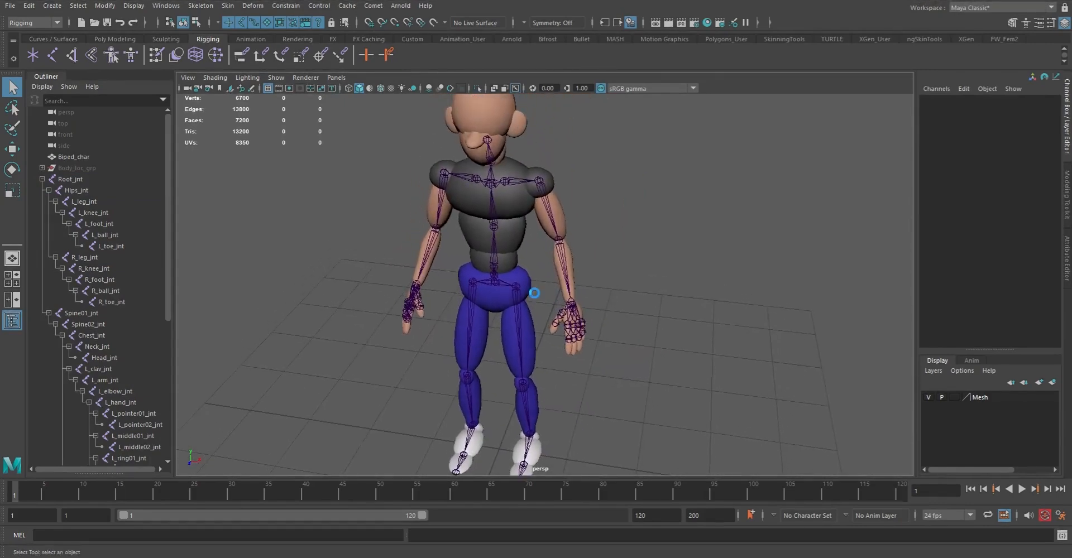
pyautogui.keyDown('alt'); pyautogui.moveTo(541, 276); pyautogui.dragTo(556, 230); pyautogui.keyUp('alt')
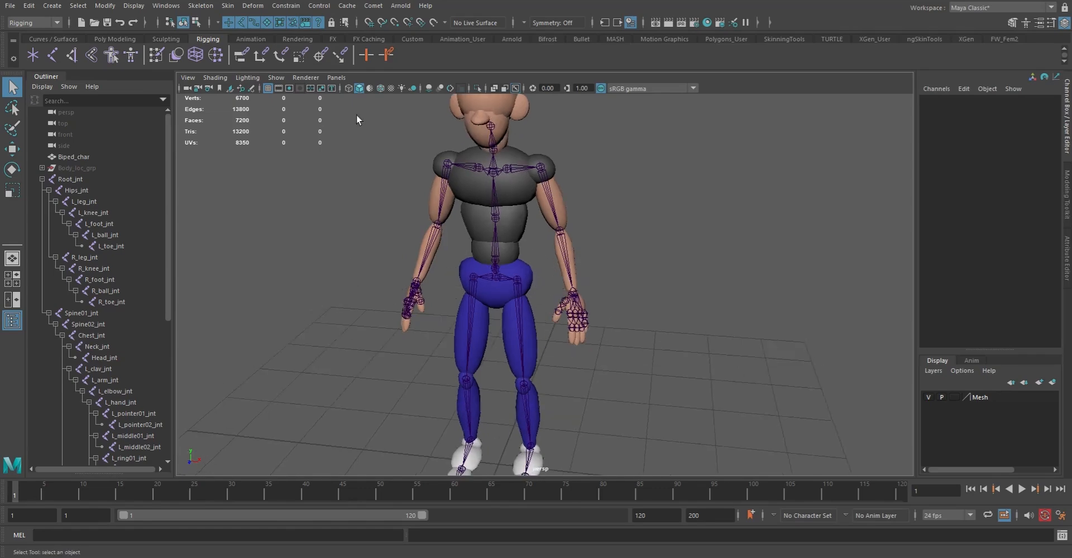
pyautogui.keyDown('alt'); pyautogui.moveTo(555, 230); pyautogui.dragTo(495, 232, button='right'); pyautogui.keyUp('alt')
pyautogui.keyDown('alt'); pyautogui.moveTo(495, 232); pyautogui.dragTo(550, 250); pyautogui.keyUp('alt')
pyautogui.keyDown('alt'); pyautogui.moveTo(550, 250); pyautogui.dragTo(540, 220, button='right'); pyautogui.keyUp('alt')
pyautogui.keyDown('alt'); pyautogui.moveTo(540, 220); pyautogui.dragTo(541, 264, button='middle'); pyautogui.keyUp('alt')
pyautogui.keyDown('alt'); pyautogui.moveTo(541, 263); pyautogui.dragTo(539, 240, button='right'); pyautogui.keyUp('alt')
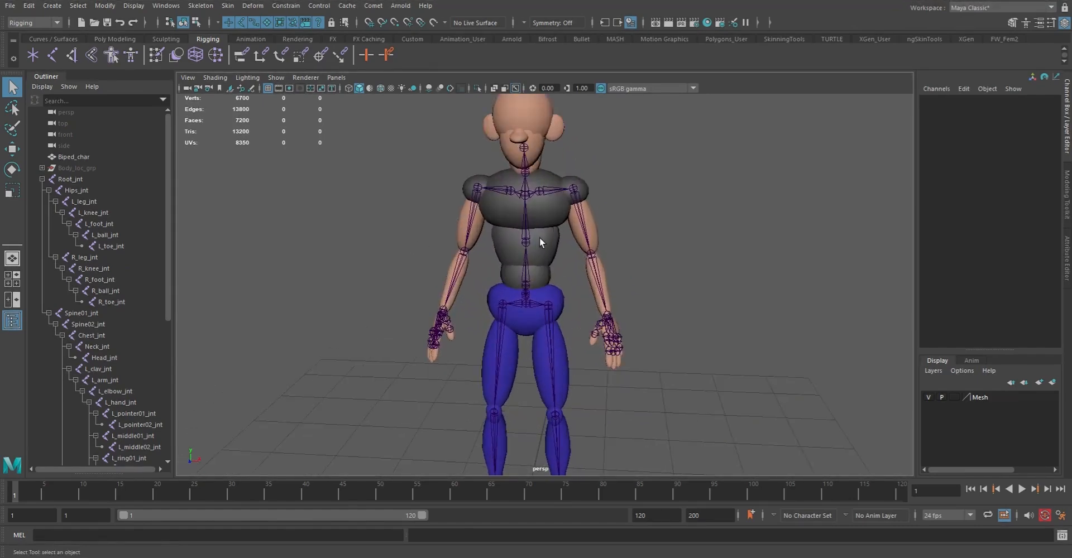
pyautogui.press('a')
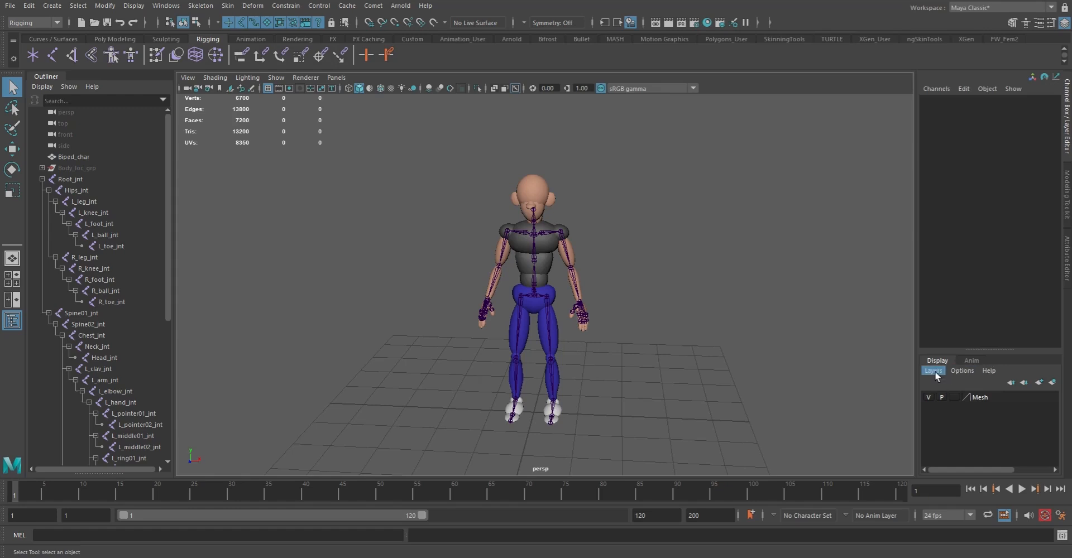
# Select the entire Root_jnt hierarchy and assign it to a new display layer.
pyautogui.click(69, 178)
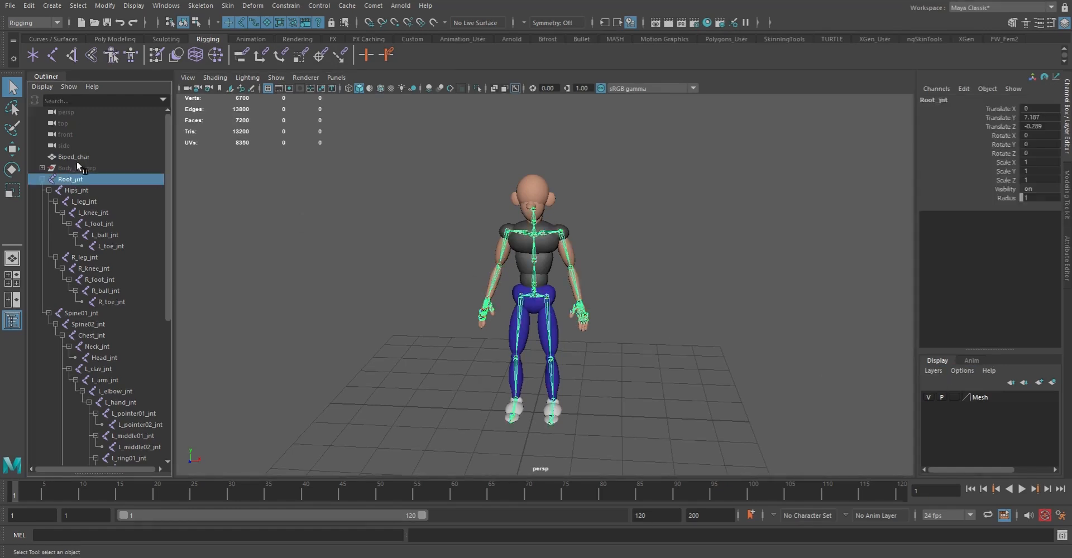
pyautogui.click(80, 9)
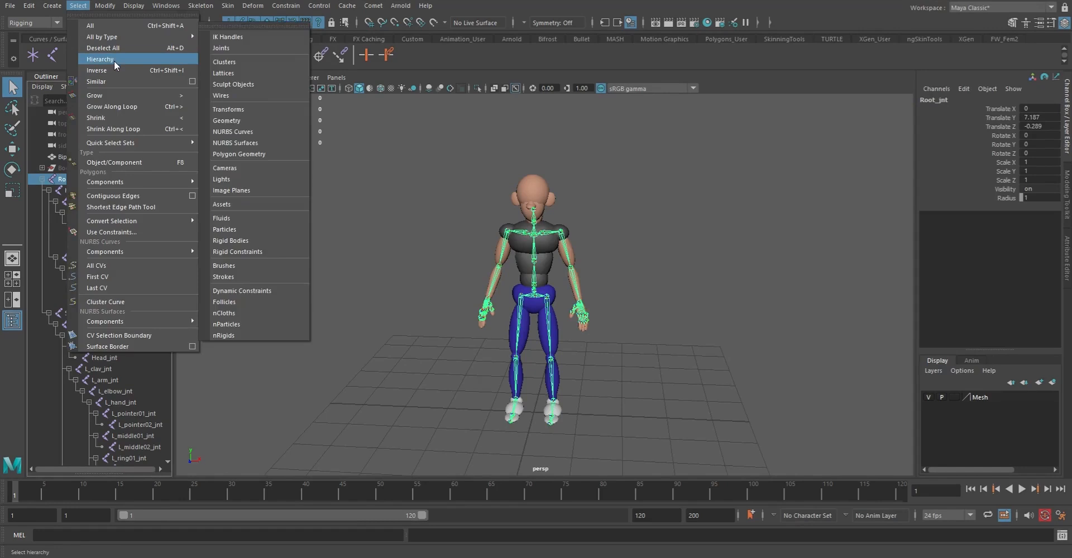
pyautogui.click(113, 59)
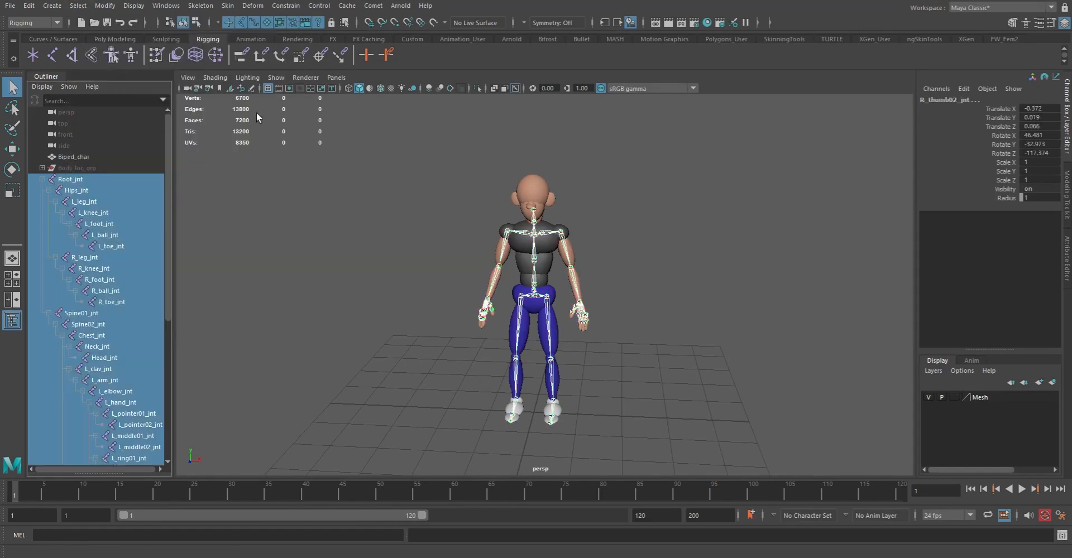
pyautogui.click(1053, 383)
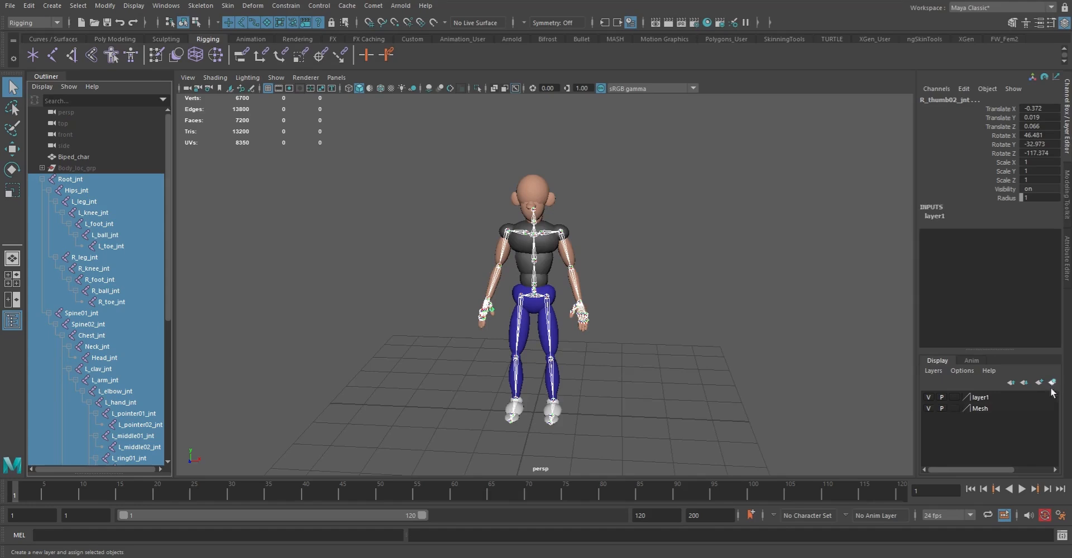
# Rename the new joint display layer as Skeleton and clear the selection.
pyautogui.doubleClick(981, 397)
pyautogui.moveTo(651, 335); pyautogui.dragTo(605, 334)
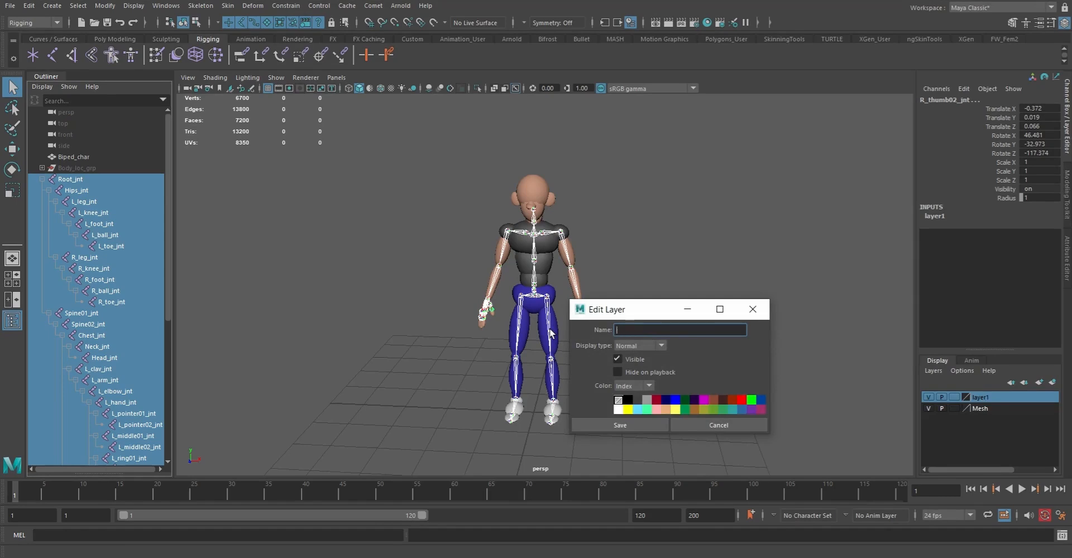
pyautogui.press('Return')
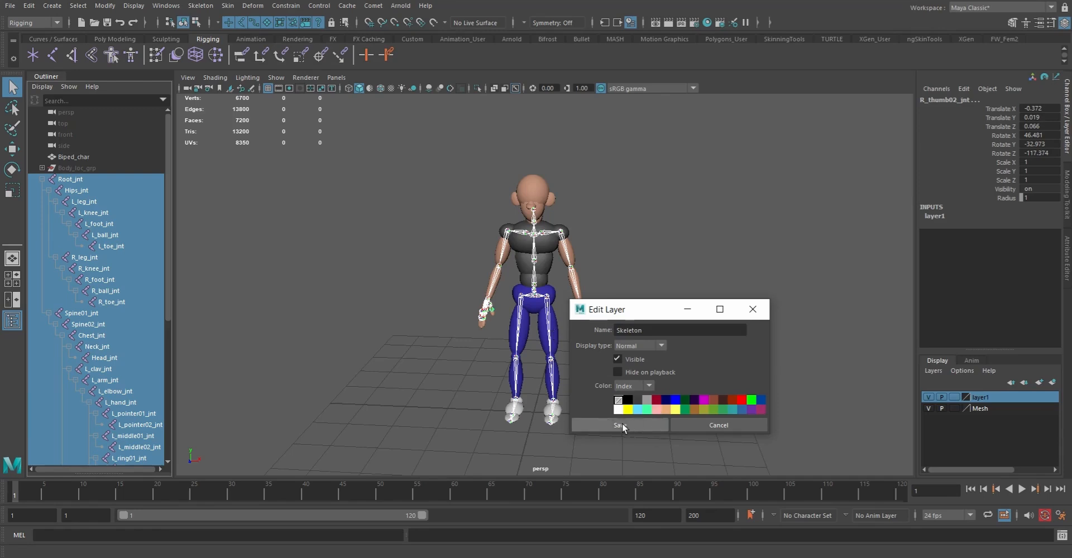
pyautogui.click(619, 425)
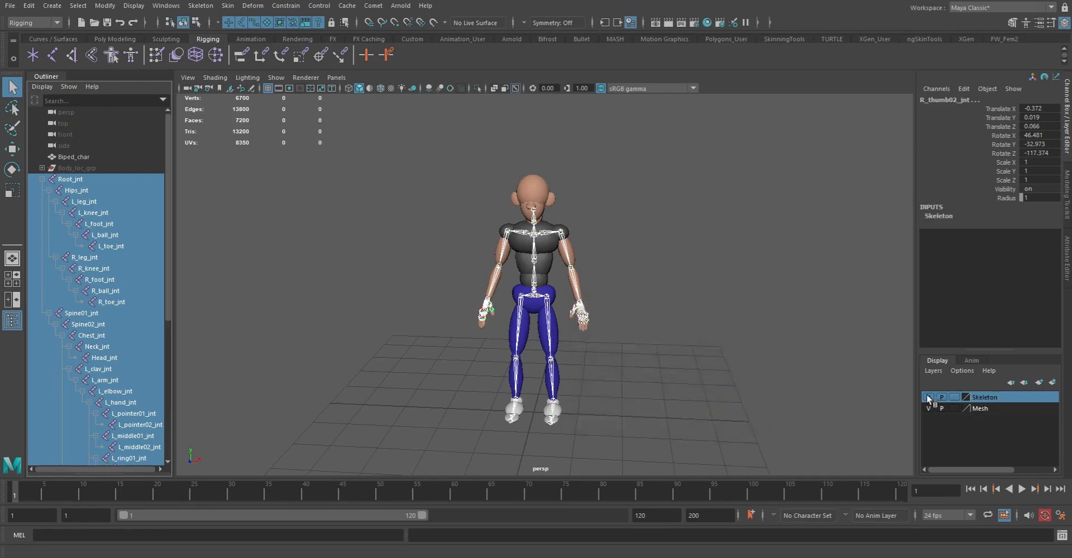
pyautogui.click(674, 343)
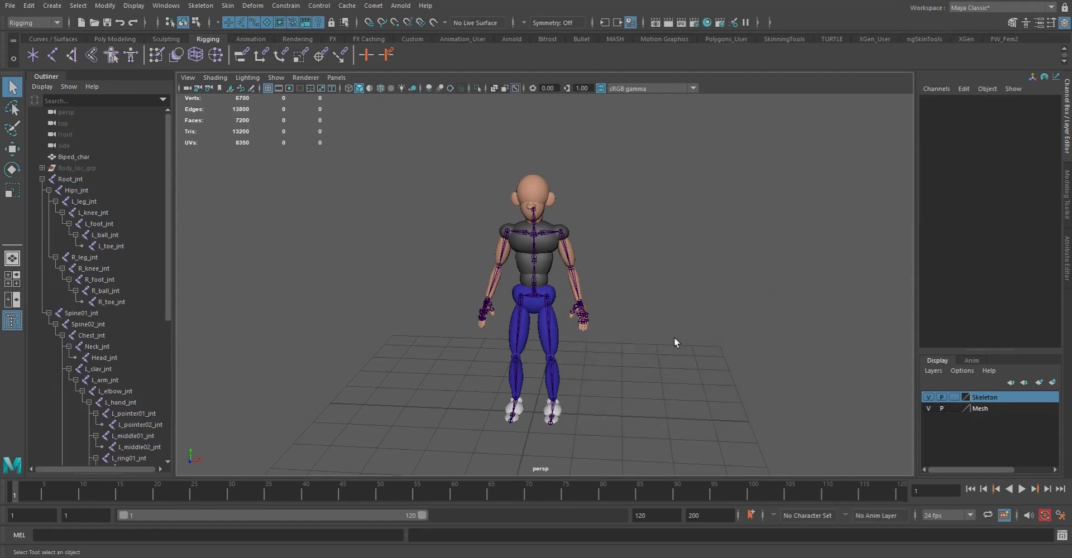
# Collapse the Root_jnt hierarchy and inspect the complete skeleton inside the mesh from several angles.
pyautogui.keyDown('alt'); pyautogui.moveTo(511, 273); pyautogui.dragTo(523, 277, button='right'); pyautogui.keyUp('alt')
pyautogui.keyDown('alt'); pyautogui.moveTo(548, 273); pyautogui.dragTo(522, 277); pyautogui.keyUp('alt')
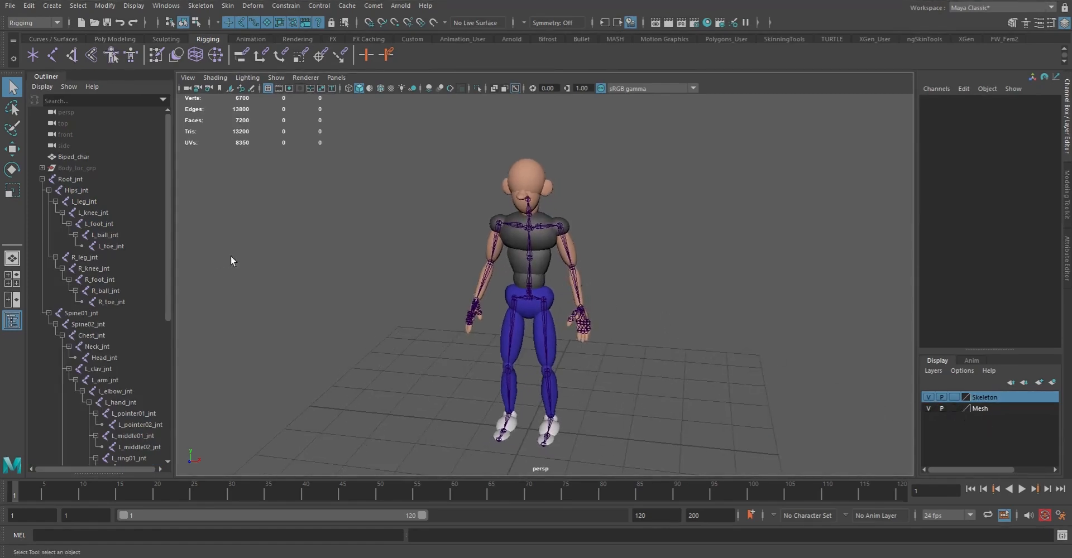
pyautogui.click(42, 179)
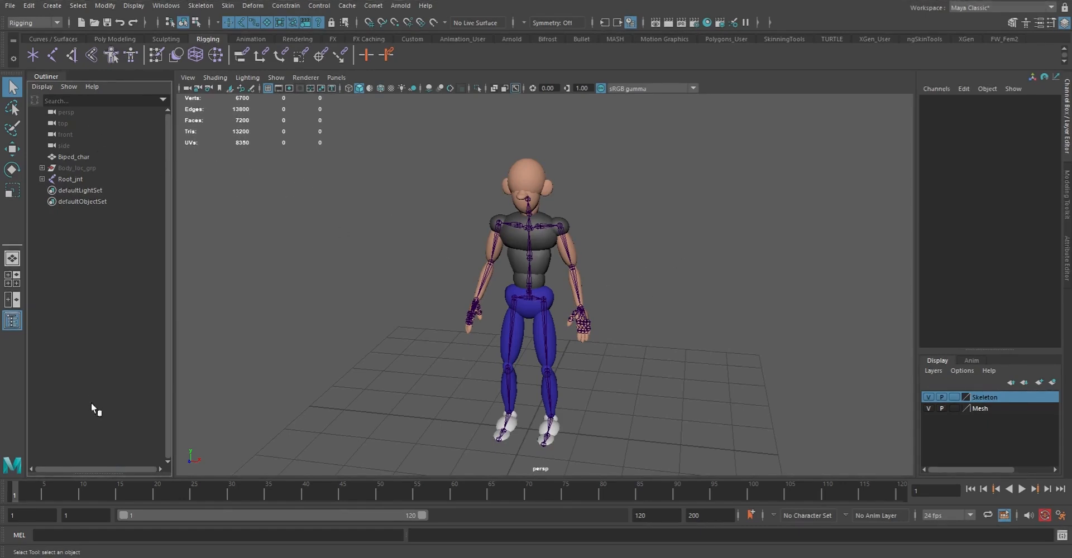
pyautogui.keyDown('alt'); pyautogui.moveTo(597, 303); pyautogui.dragTo(679, 304); pyautogui.keyUp('alt')
pyautogui.keyDown('alt'); pyautogui.moveTo(574, 336); pyautogui.dragTo(568, 295, button='middle'); pyautogui.keyUp('alt')
pyautogui.keyDown('alt'); pyautogui.moveTo(568, 295); pyautogui.dragTo(498, 283); pyautogui.keyUp('alt')
pyautogui.keyDown('alt'); pyautogui.moveTo(497, 283); pyautogui.dragTo(541, 308, button='right'); pyautogui.keyUp('alt')
pyautogui.keyDown('alt'); pyautogui.moveTo(507, 311); pyautogui.dragTo(519, 279); pyautogui.keyUp('alt')
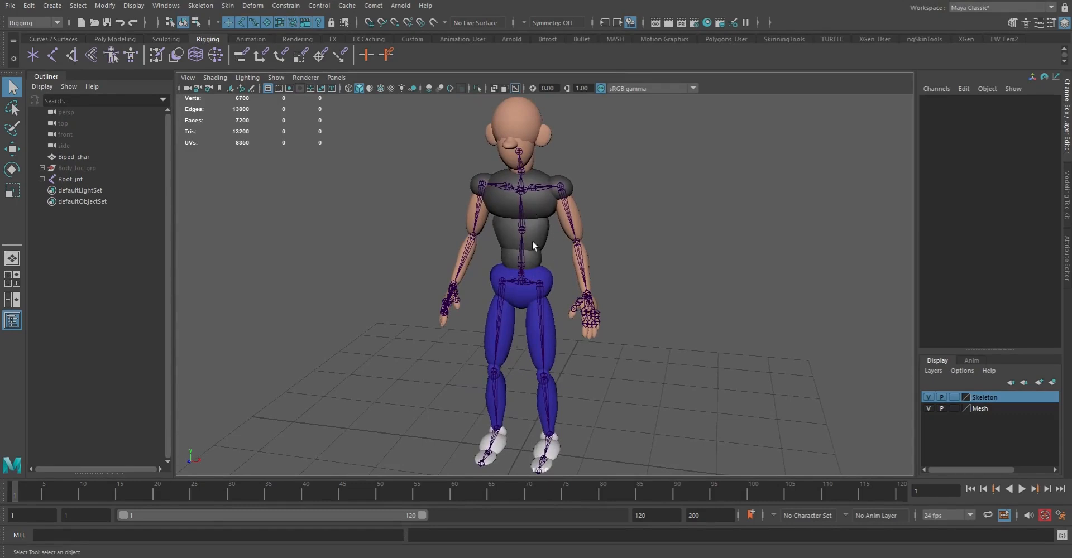
pyautogui.click(66, 178)
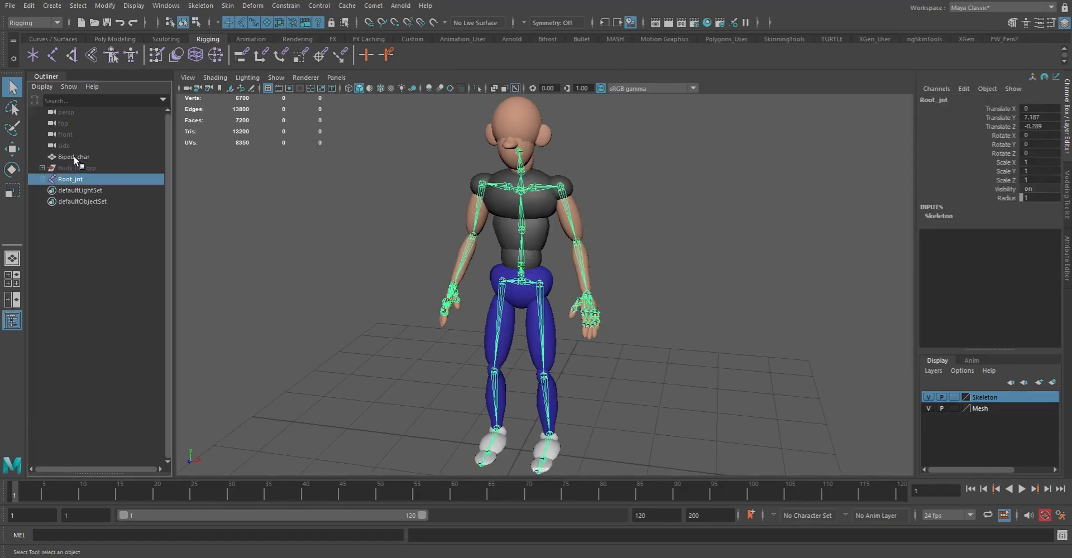
pyautogui.keyDown('ctrl'); pyautogui.click(74, 156); pyautogui.keyUp('ctrl')
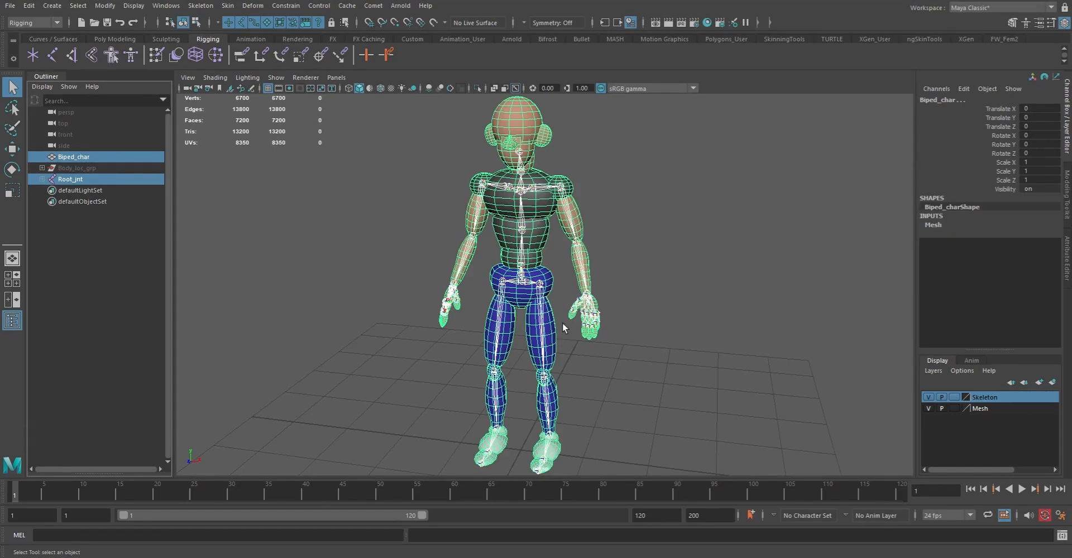
pyautogui.click(227, 6)
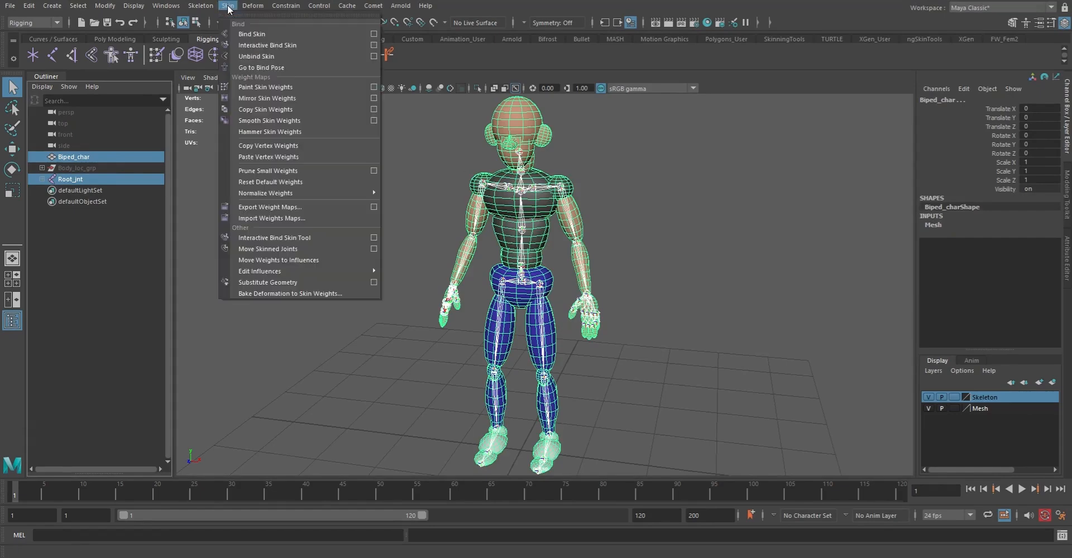
pyautogui.click(374, 34)
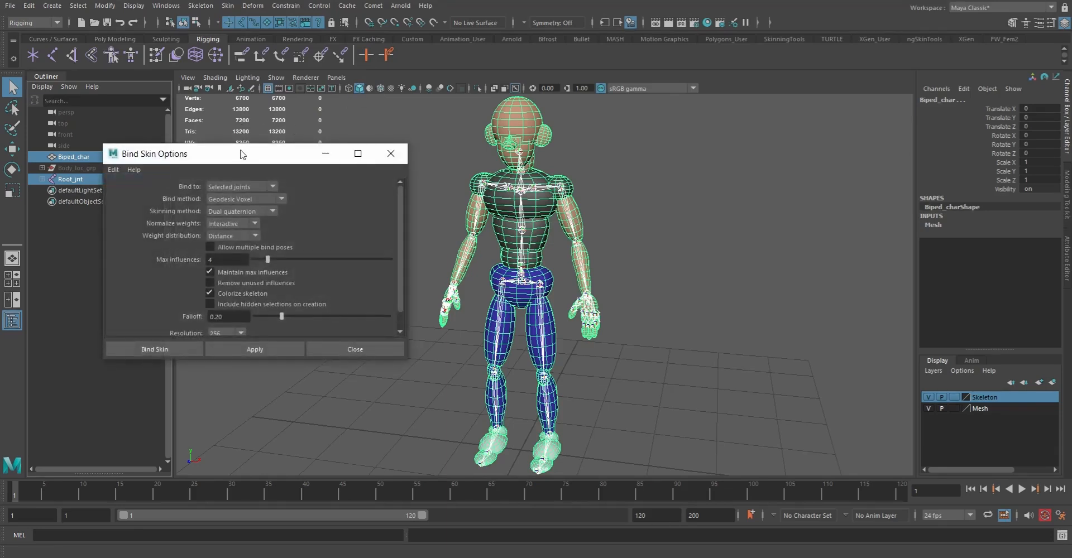
pyautogui.moveTo(230, 159); pyautogui.dragTo(258, 244)
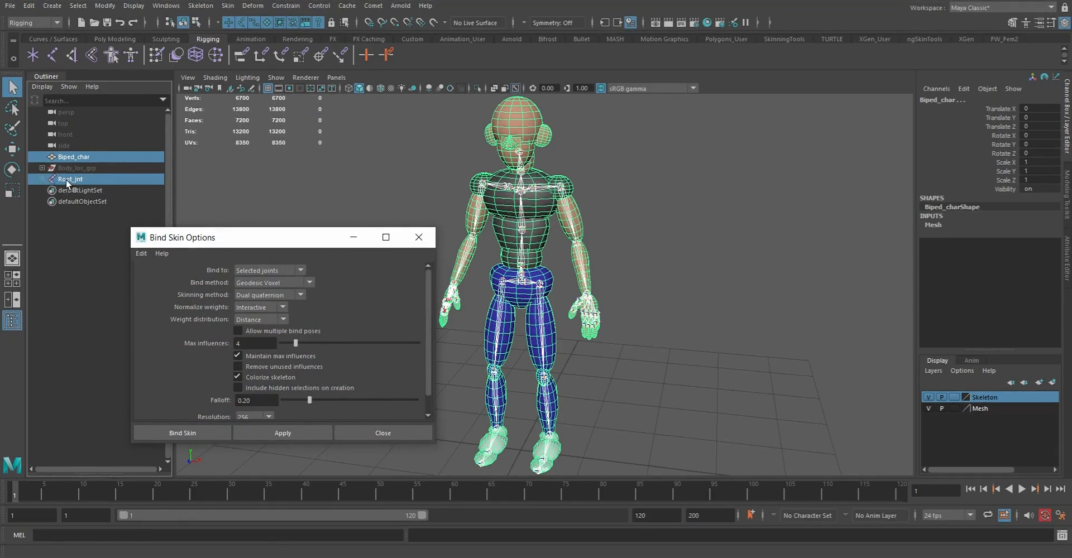
pyautogui.click(383, 434)
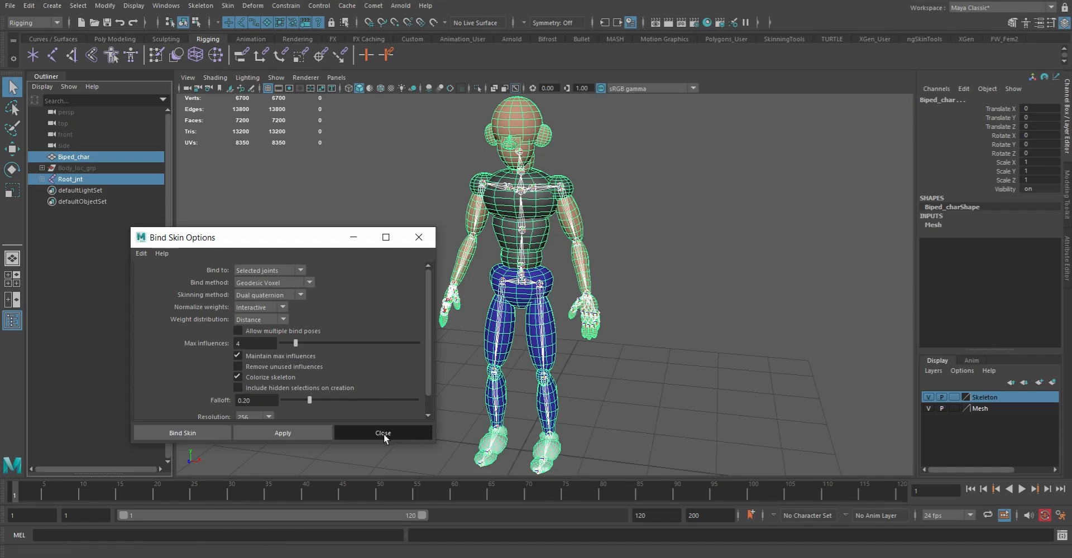
# Expand Root_jnt, select its entire joint hierarchy and add the Biped_char mesh to the selection.
pyautogui.keyDown('shift'); pyautogui.click(42, 179); pyautogui.keyUp('shift')
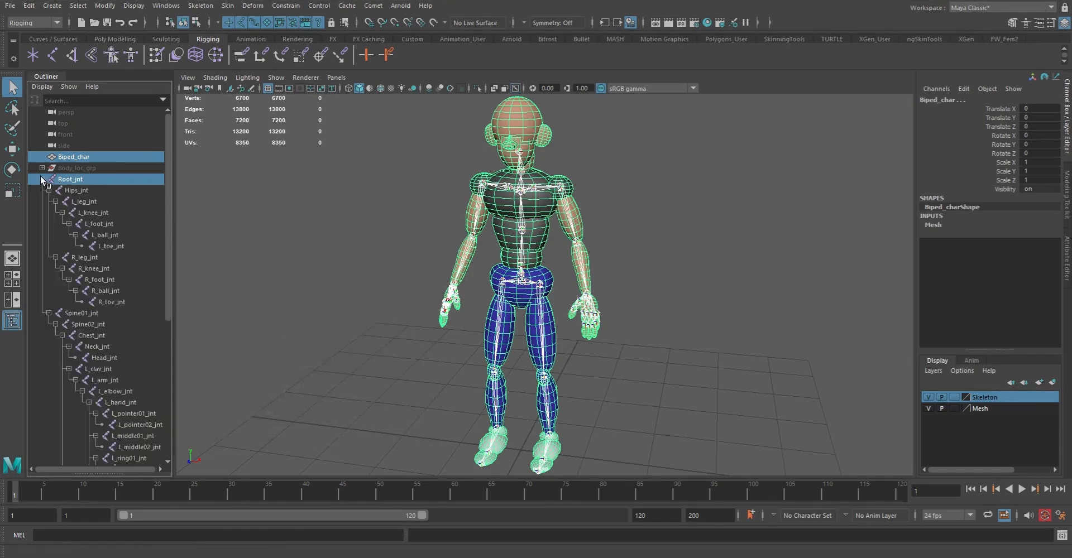
pyautogui.click(77, 177)
pyautogui.click(78, 6)
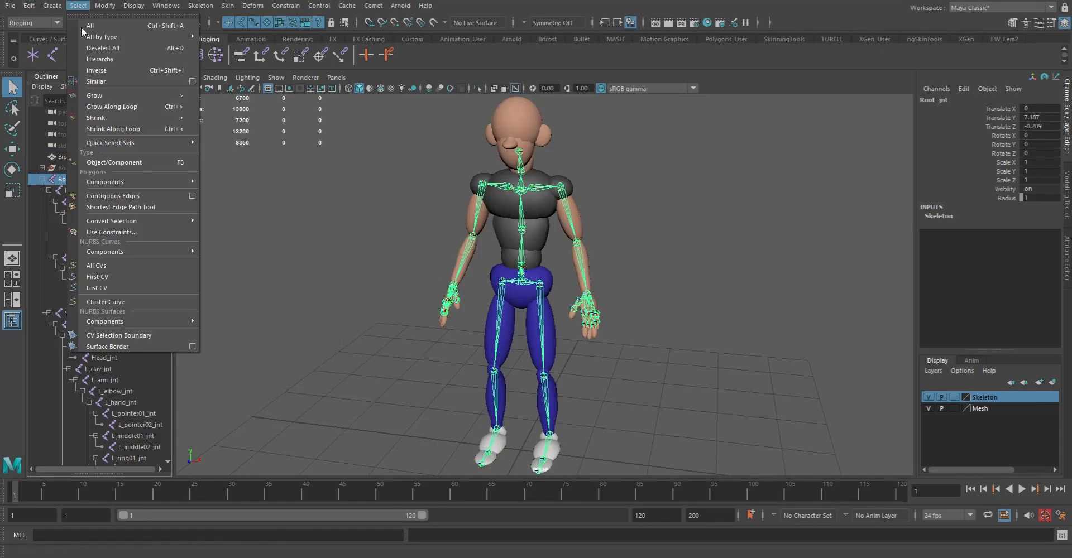
pyautogui.click(105, 59)
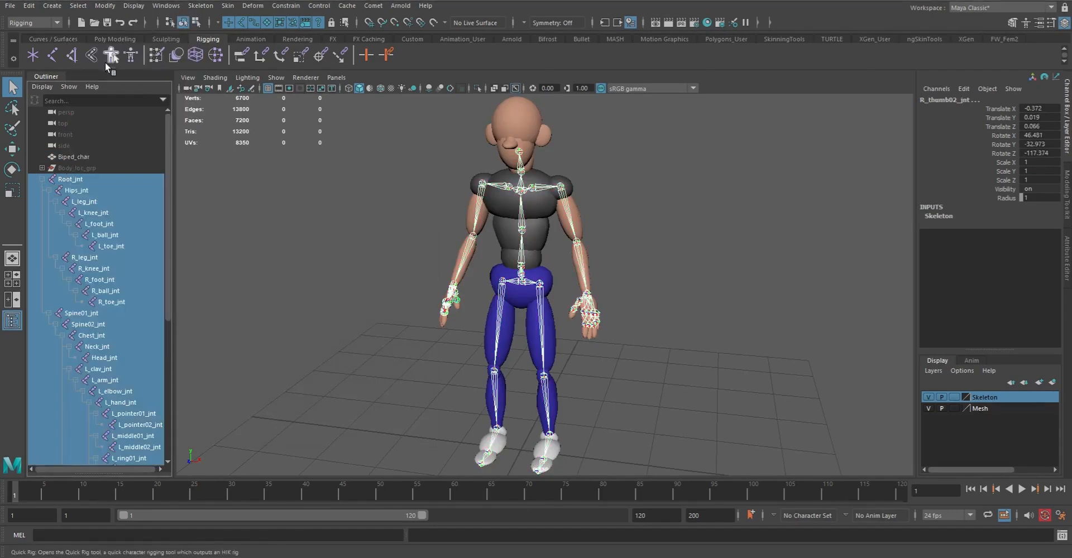
pyautogui.keyDown('ctrl'); pyautogui.click(75, 156); pyautogui.keyUp('ctrl')
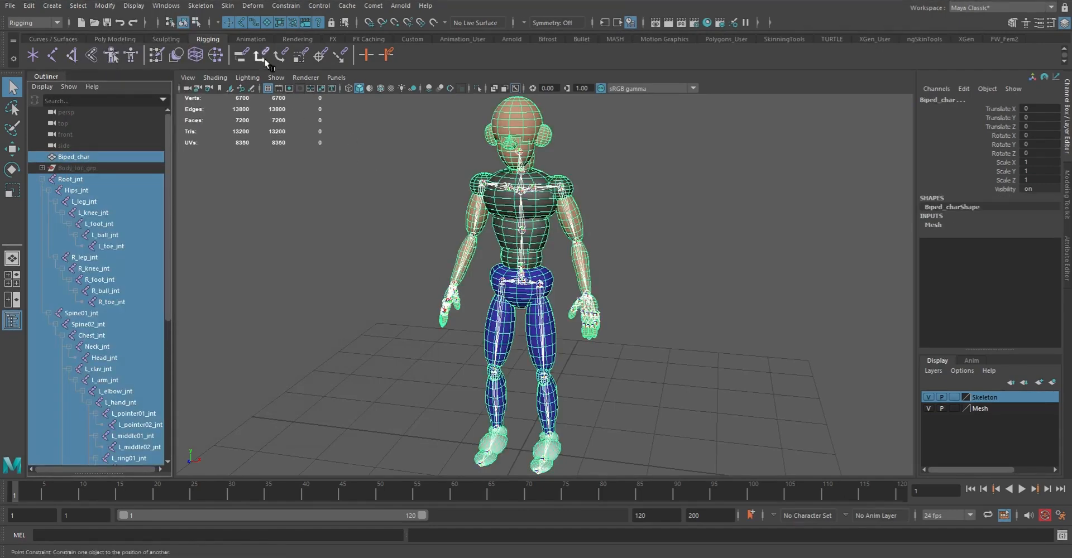
# Open the Bind Skin options and choose Geodesic Voxel as the bind method and Dual quaternion as the skinning method.
pyautogui.click(227, 5)
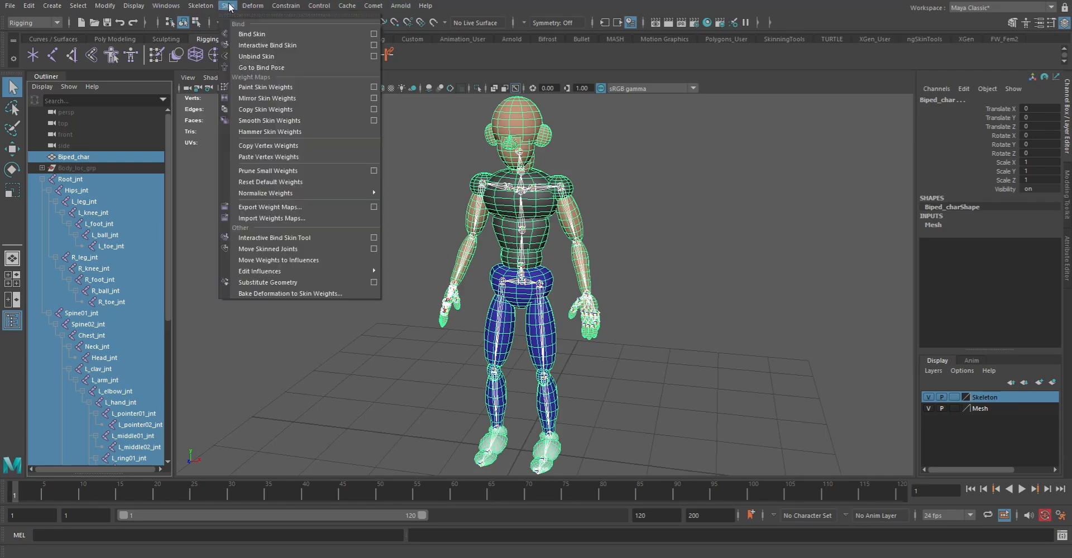
pyautogui.click(374, 34)
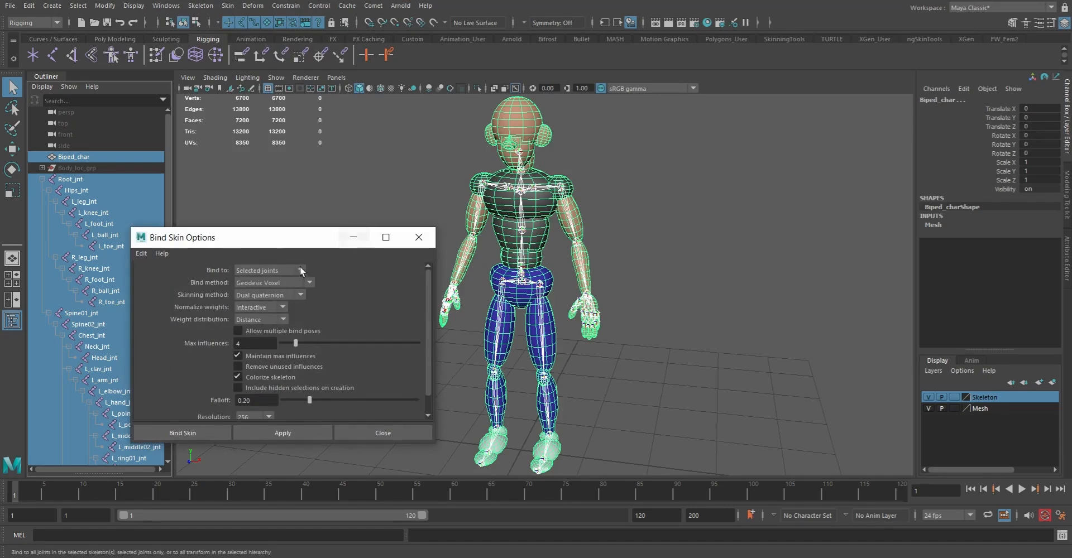
pyautogui.moveTo(279, 241); pyautogui.dragTo(296, 201)
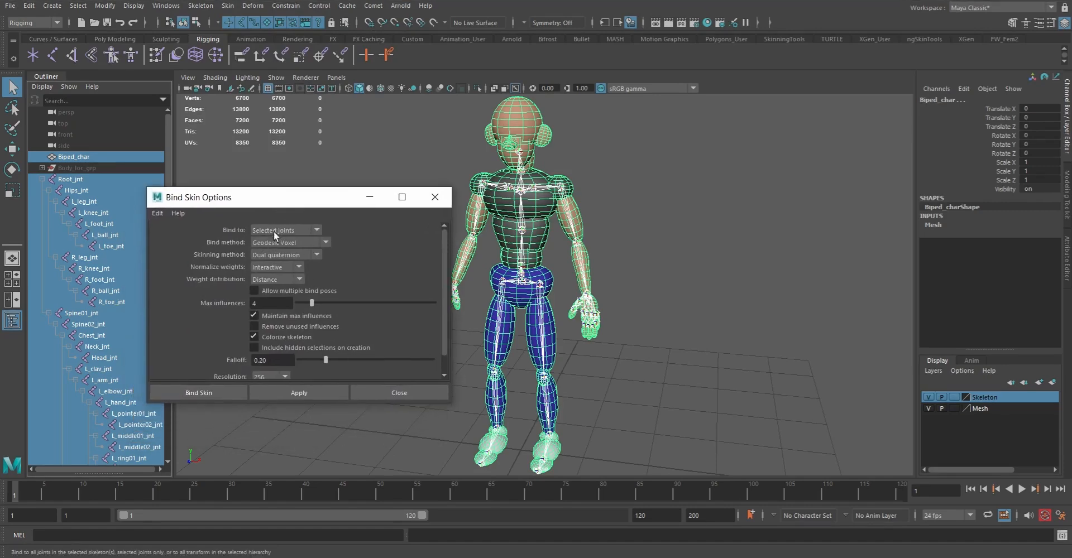
pyautogui.click(287, 243)
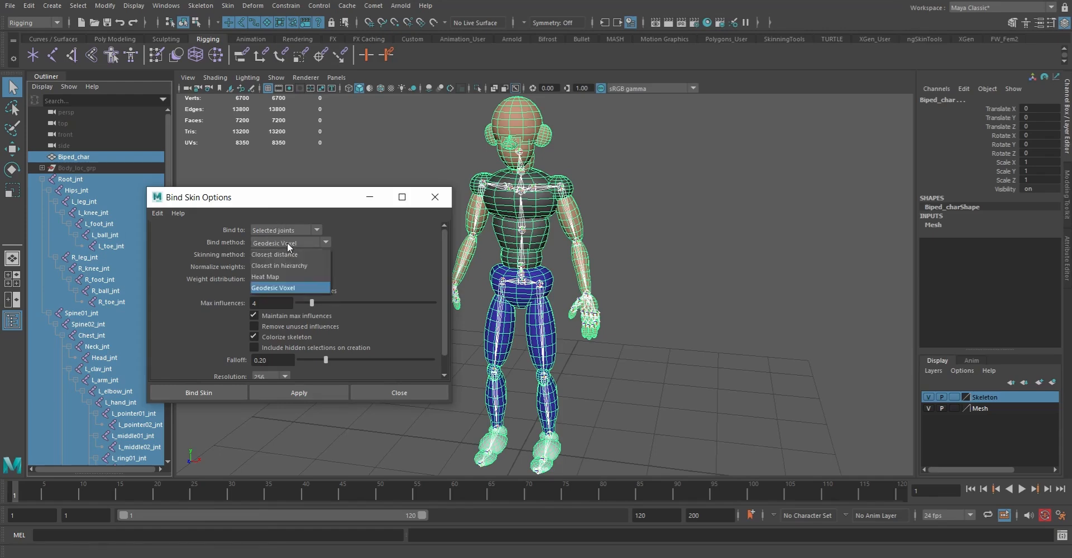
pyautogui.click(284, 288)
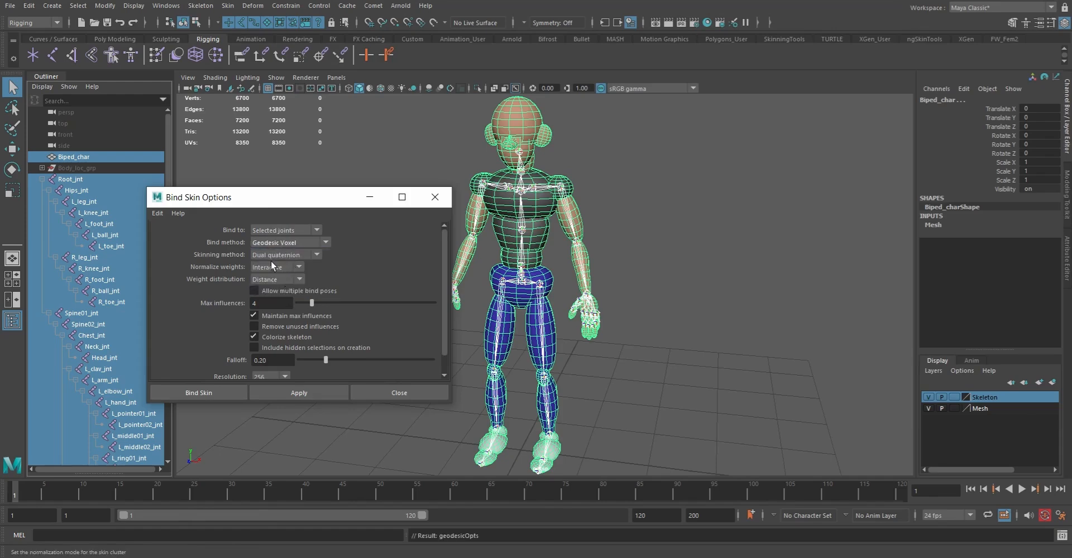
pyautogui.click(292, 256)
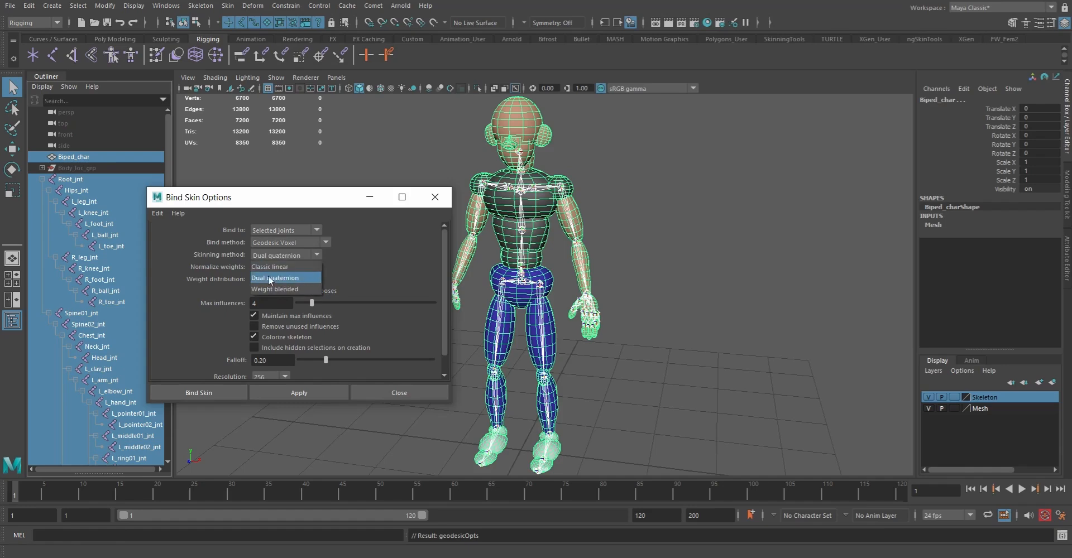
pyautogui.click(282, 276)
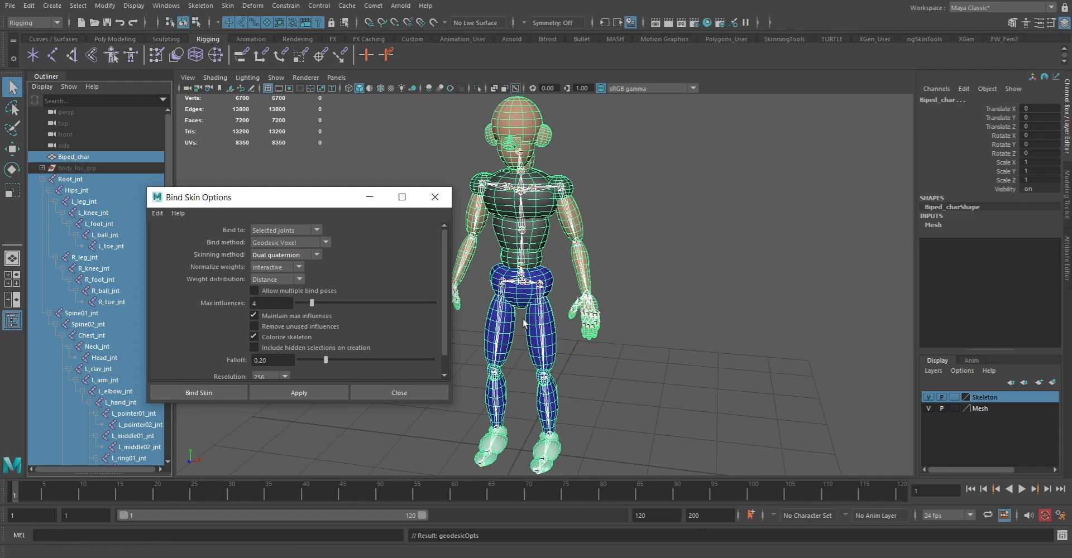
# Bind the Biped_char mesh to the selected joints with max influences 4, falloff 0.20 and resolution 256.
pyautogui.keyDown('alt'); pyautogui.moveTo(524, 324); pyautogui.dragTo(534, 268, button='middle'); pyautogui.keyUp('alt')
pyautogui.keyDown('alt'); pyautogui.moveTo(533, 268); pyautogui.dragTo(505, 269, button='right'); pyautogui.keyUp('alt')
pyautogui.keyDown('alt'); pyautogui.moveTo(525, 262); pyautogui.dragTo(530, 296, button='middle'); pyautogui.keyUp('alt')
pyautogui.keyDown('alt'); pyautogui.moveTo(530, 296); pyautogui.dragTo(562, 273); pyautogui.keyUp('alt')
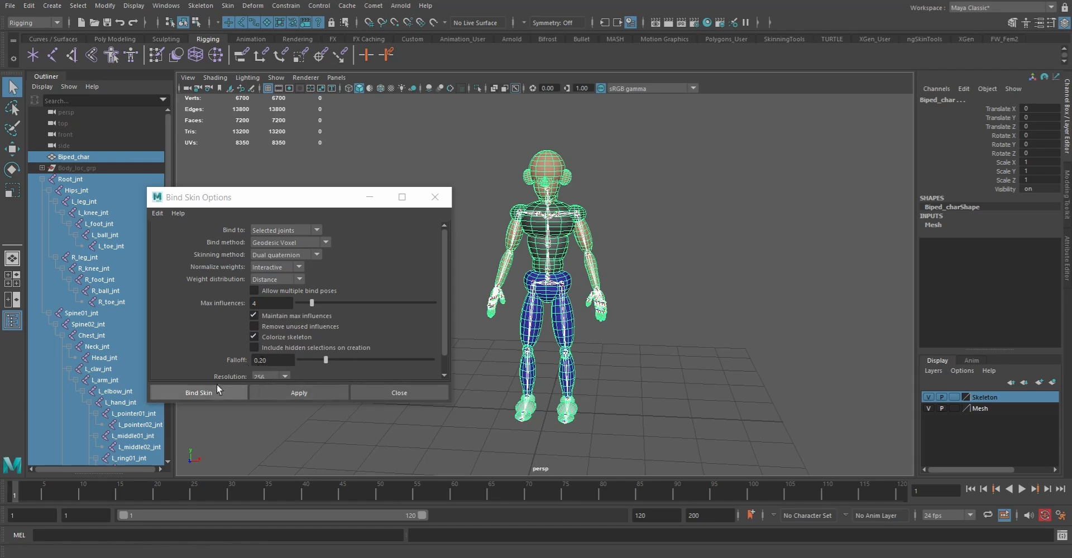
pyautogui.moveTo(445, 335); pyautogui.dragTo(451, 354)
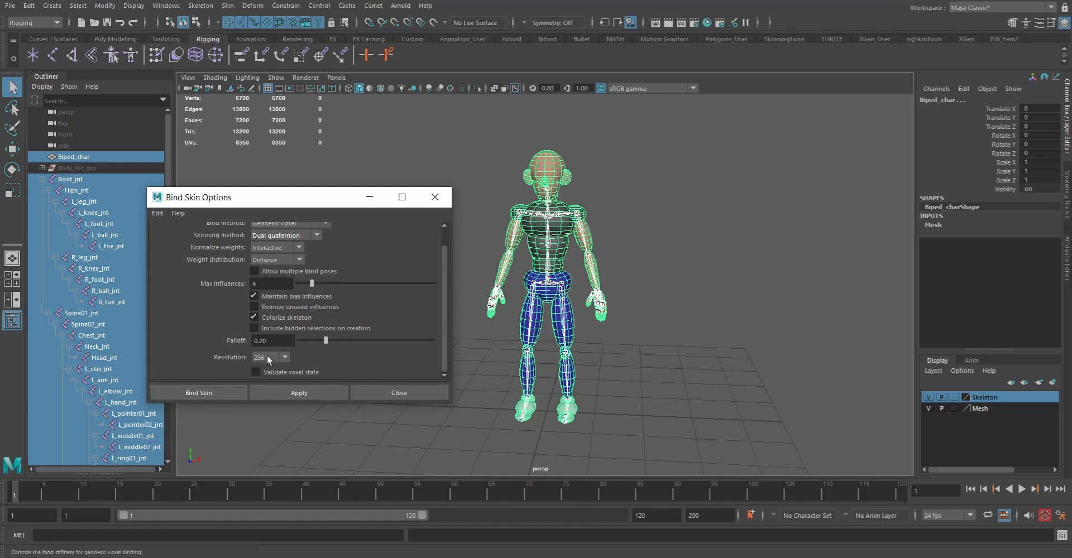
pyautogui.click(200, 390)
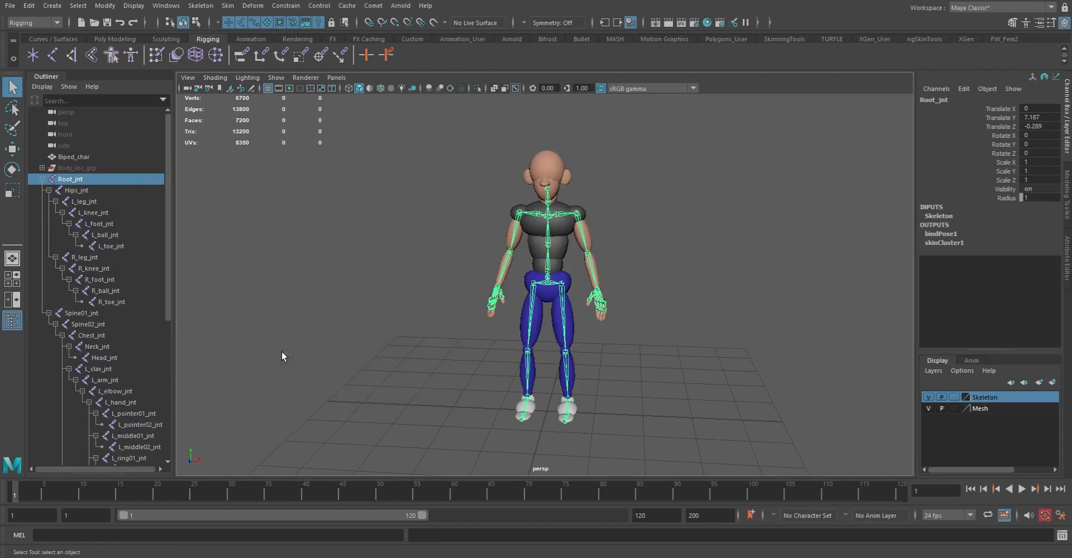
# Rotate L_arm_jnt to raise the left arm as a deformation test, and undo the rotation.
pyautogui.click(582, 232)
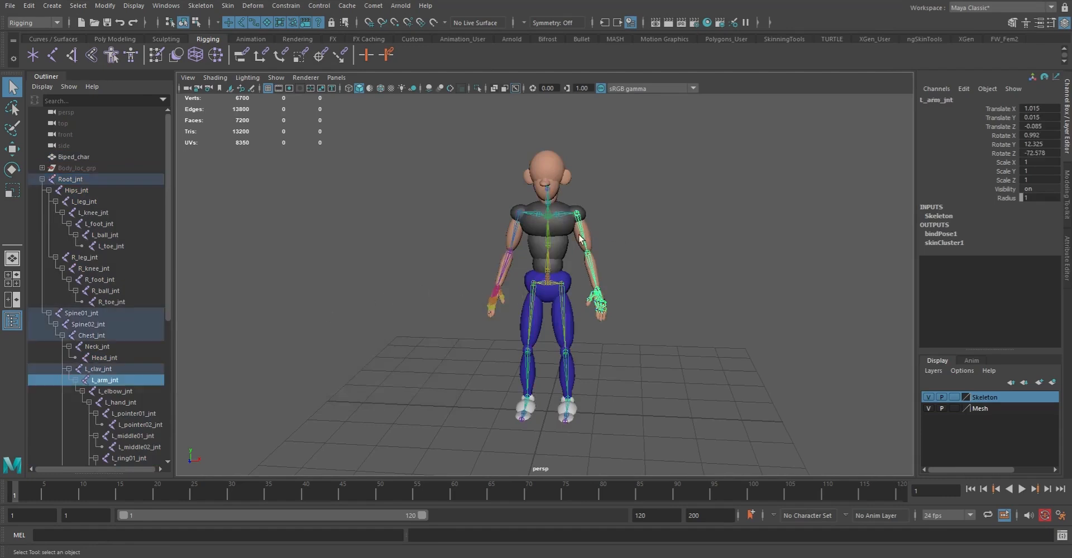
pyautogui.press('e')
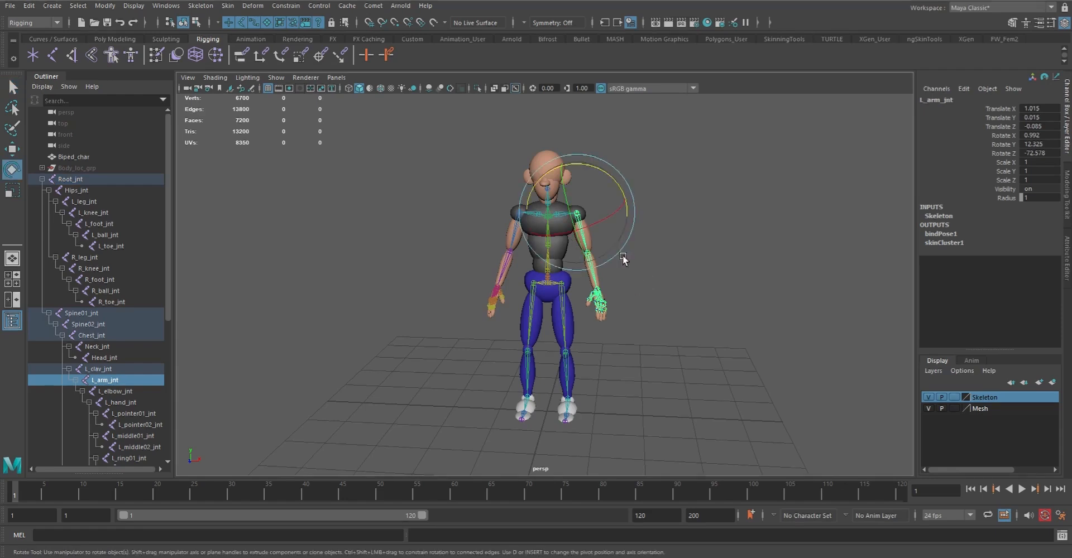
pyautogui.moveTo(612, 181); pyautogui.dragTo(677, 242)
pyautogui.press('q')
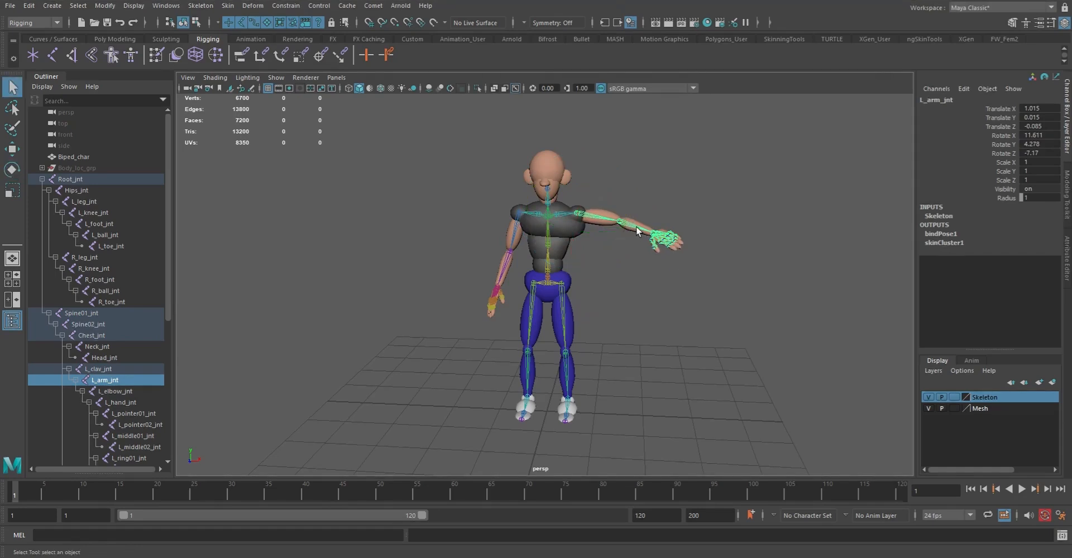
pyautogui.hotkey('ctrl', 'z')
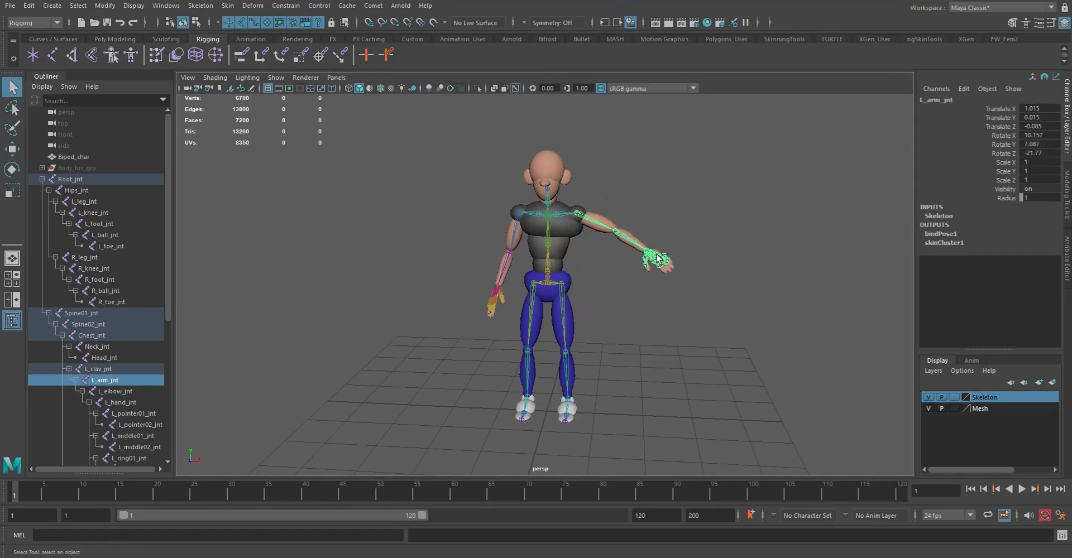
pyautogui.hotkey('ctrl', 'z')
# Bend the left forearm at L_elbow_jnt, inspect the deformation from several angles, and restore the joint's rotation.
pyautogui.press('Down')
pyautogui.press('e')
pyautogui.keyDown('alt'); pyautogui.moveTo(618, 282); pyautogui.dragTo(552, 280); pyautogui.keyUp('alt')
pyautogui.keyDown('alt'); pyautogui.moveTo(636, 296); pyautogui.dragTo(619, 297); pyautogui.keyUp('alt')
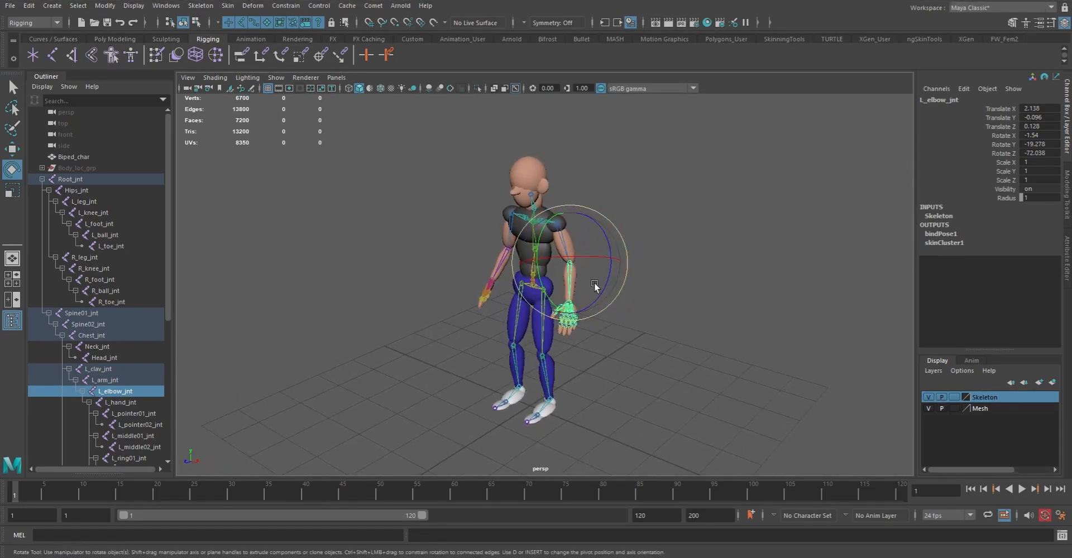
pyautogui.moveTo(547, 291); pyautogui.dragTo(498, 244)
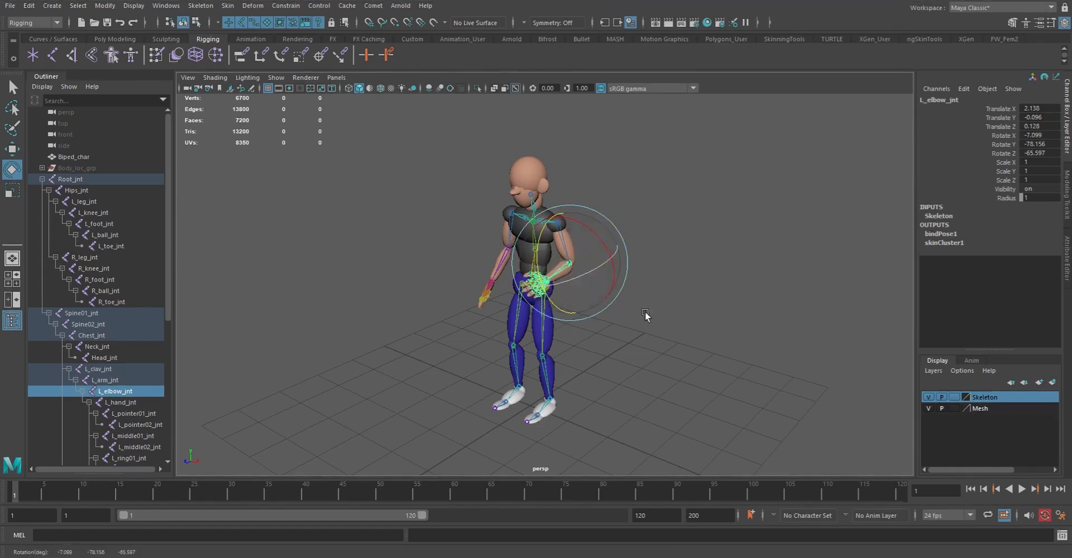
pyautogui.keyDown('alt'); pyautogui.moveTo(653, 318); pyautogui.dragTo(570, 315); pyautogui.keyUp('alt')
pyautogui.keyDown('alt'); pyautogui.moveTo(581, 326); pyautogui.dragTo(695, 353, button='right'); pyautogui.keyUp('alt')
pyautogui.keyDown('alt'); pyautogui.moveTo(435, 218); pyautogui.dragTo(708, 271); pyautogui.keyUp('alt')
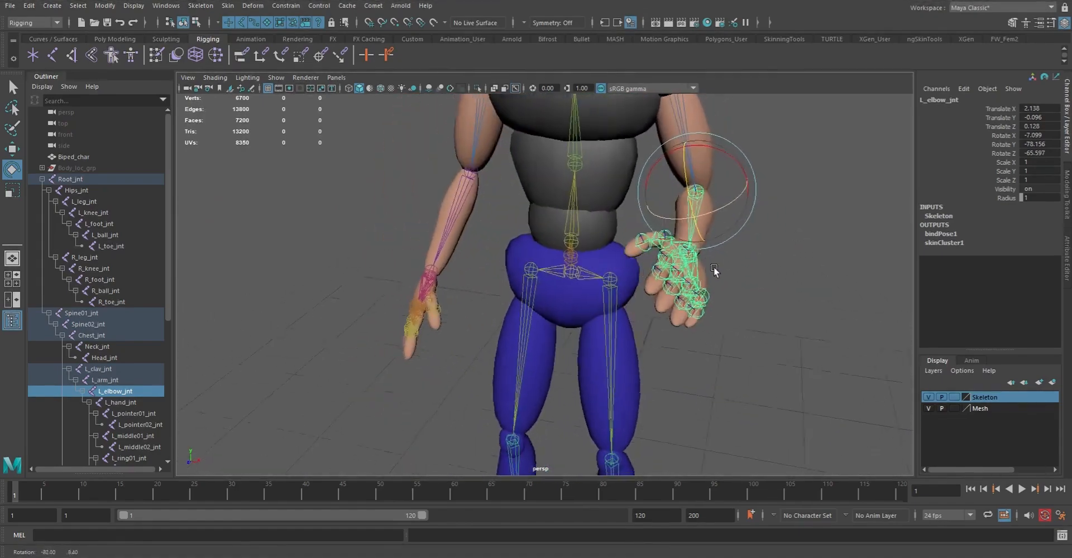
pyautogui.keyDown('alt'); pyautogui.moveTo(708, 270); pyautogui.dragTo(515, 217, button='right'); pyautogui.keyUp('alt')
pyautogui.keyDown('alt'); pyautogui.moveTo(664, 270); pyautogui.dragTo(556, 282); pyautogui.keyUp('alt')
pyautogui.keyDown('alt'); pyautogui.moveTo(555, 282); pyautogui.dragTo(631, 316, button='right'); pyautogui.keyUp('alt')
pyautogui.keyDown('alt'); pyautogui.moveTo(631, 316); pyautogui.dragTo(599, 240, button='middle'); pyautogui.keyUp('alt')
pyautogui.press('q')
pyautogui.keyDown('alt'); pyautogui.moveTo(560, 241); pyautogui.dragTo(589, 222); pyautogui.keyUp('alt')
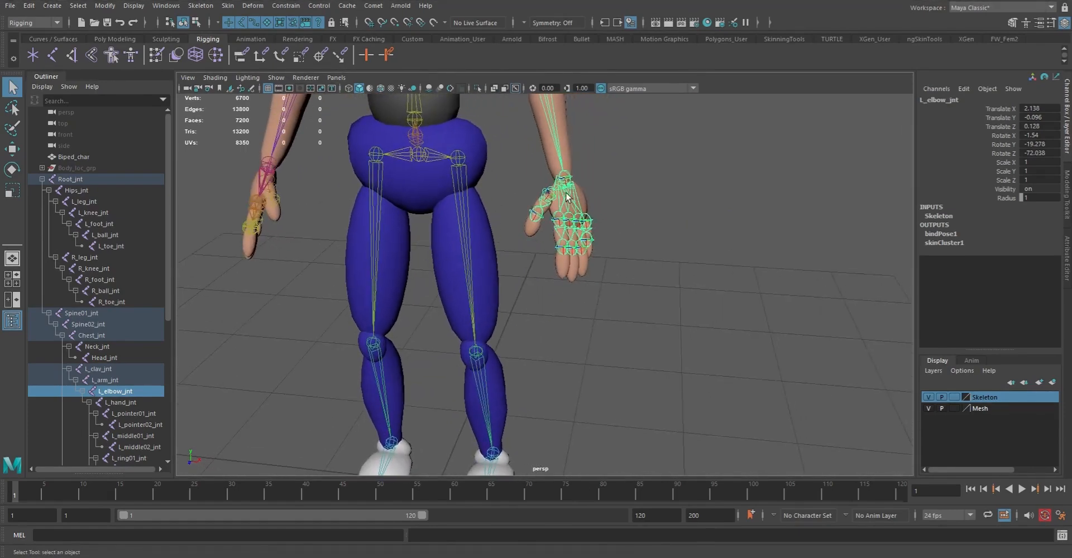
# Select L_hand_jnt with the Rotate tool and examine the left hand and the whole bound character.
pyautogui.press('Down')
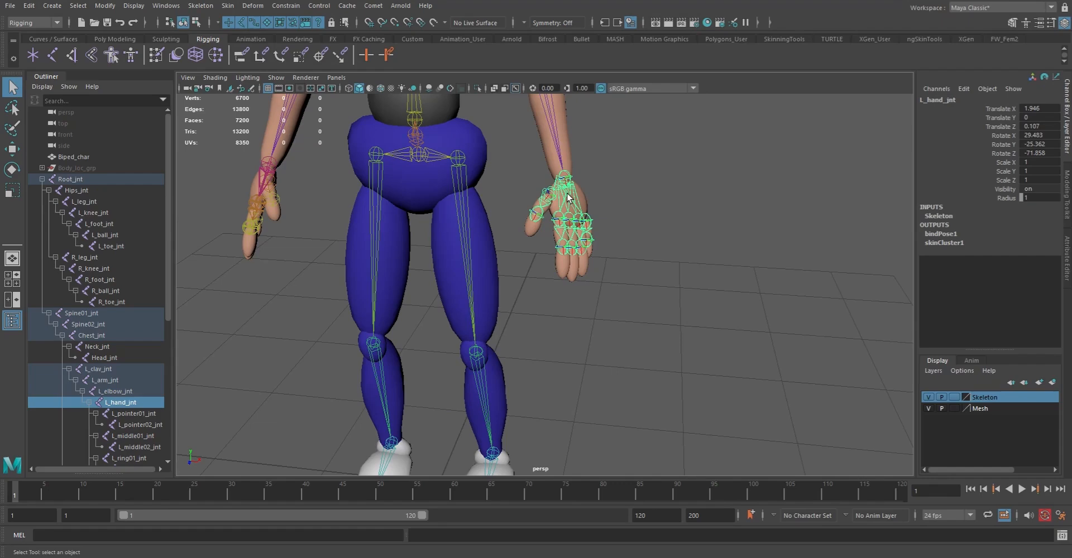
pyautogui.press('e')
pyautogui.keyDown('alt'); pyautogui.moveTo(579, 196); pyautogui.dragTo(626, 215); pyautogui.keyUp('alt')
pyautogui.keyDown('alt'); pyautogui.moveTo(498, 194); pyautogui.dragTo(691, 173, button='middle'); pyautogui.keyUp('alt')
pyautogui.keyDown('alt'); pyautogui.moveTo(691, 173); pyautogui.dragTo(607, 251, button='right'); pyautogui.keyUp('alt')
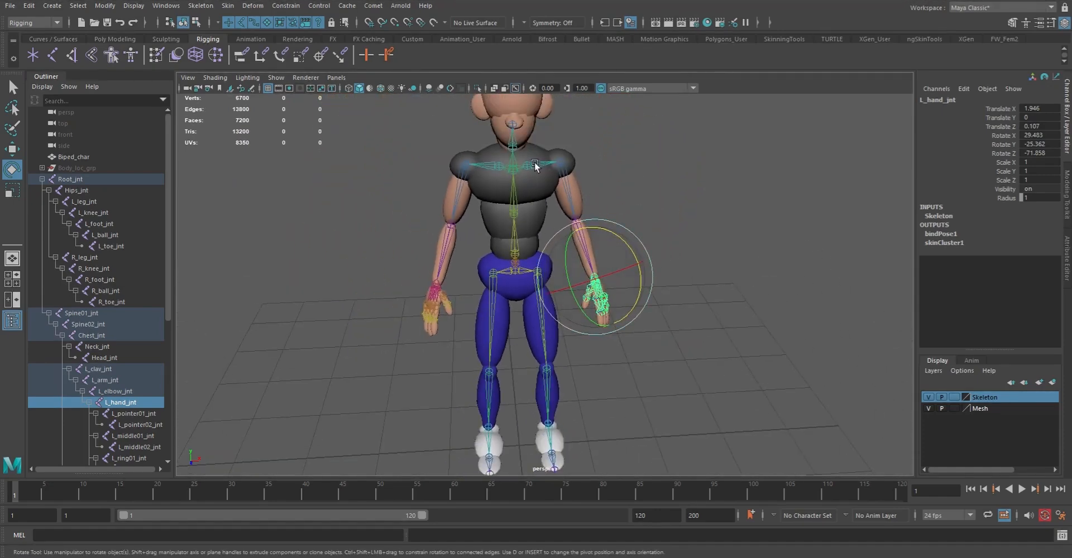
pyautogui.keyDown('alt'); pyautogui.moveTo(579, 213); pyautogui.dragTo(514, 221); pyautogui.keyUp('alt')
pyautogui.press('q')
pyautogui.keyDown('alt'); pyautogui.moveTo(531, 194); pyautogui.dragTo(525, 233, button='middle'); pyautogui.keyUp('alt')
pyautogui.scroll(-2, 525, 234)
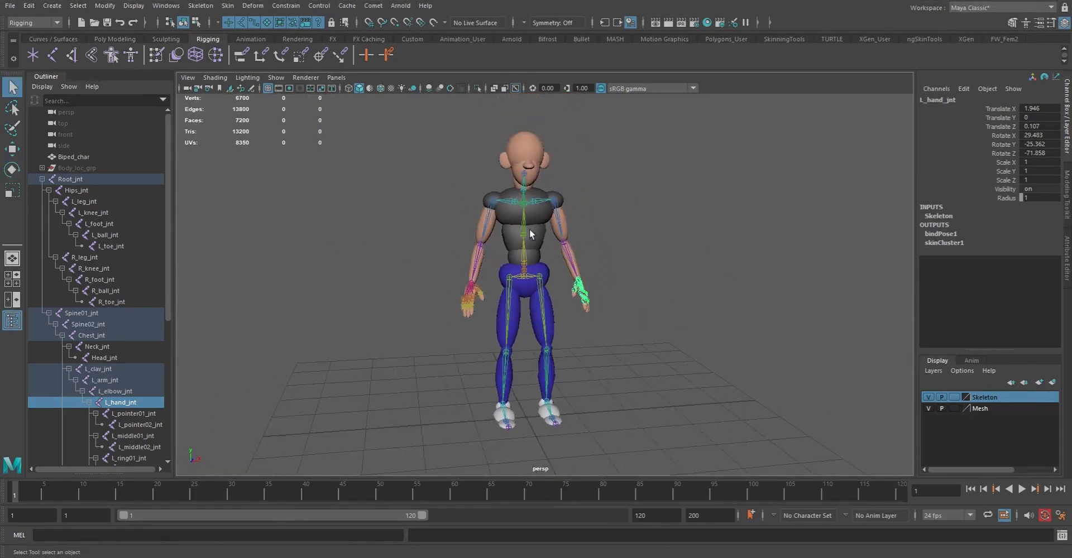
# Pose both arms as a skinning test by rotating L_arm_jnt outward and R_arm_jnt forward.
pyautogui.click(559, 217)
pyautogui.press('e')
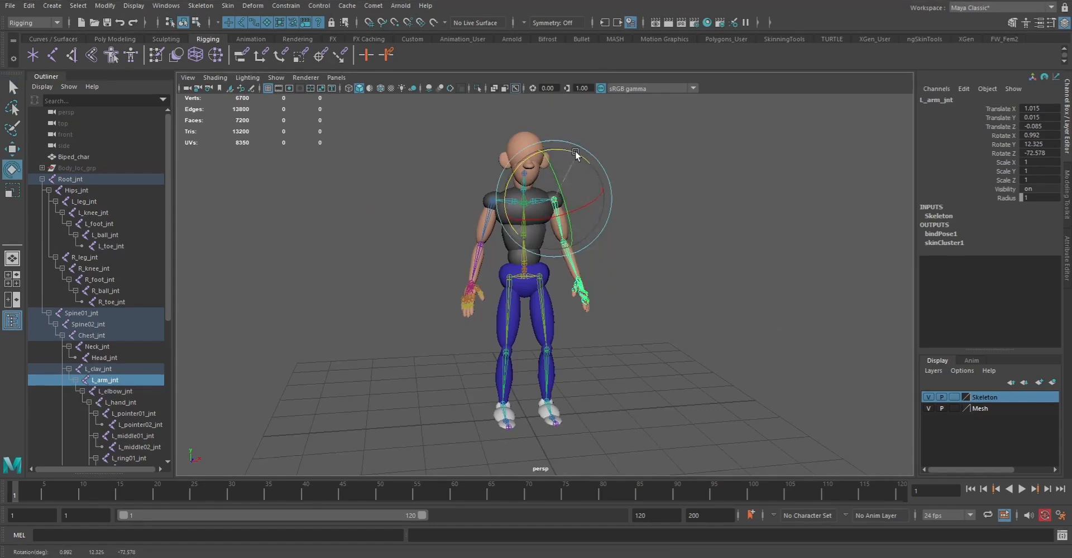
pyautogui.moveTo(577, 153); pyautogui.dragTo(533, 155)
pyautogui.click(487, 229)
pyautogui.moveTo(503, 186)
pyautogui.mouseDown()
pyautogui.moveTo(506, 174)
pyautogui.moveTo(518, 199)
pyautogui.mouseUp()
pyautogui.press('q')
pyautogui.keyDown('alt'); pyautogui.moveTo(515, 266); pyautogui.dragTo(576, 255); pyautogui.keyUp('alt')
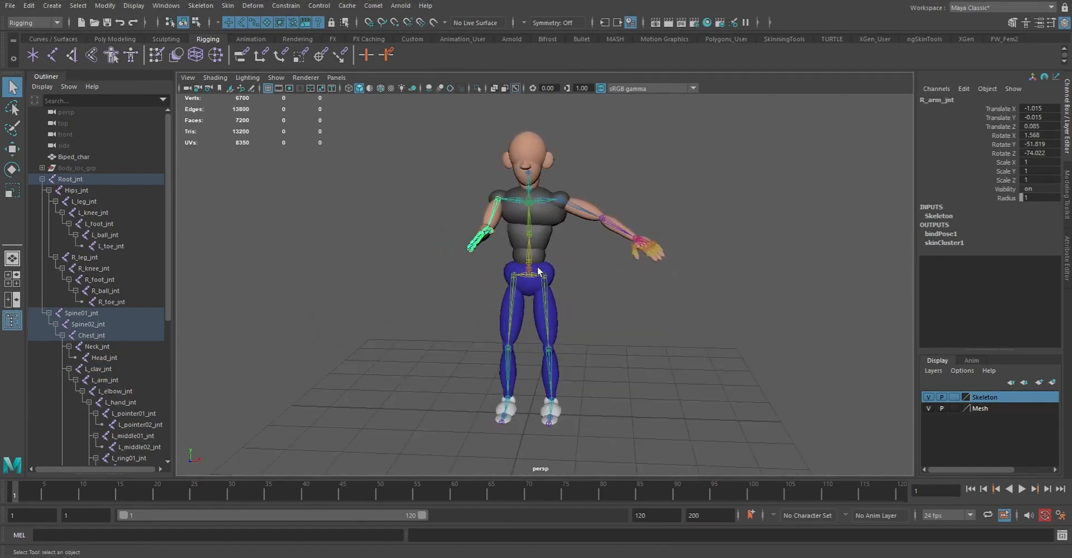
# Select Root_jnt and return the posed arms to the bind pose.
pyautogui.click(67, 180)
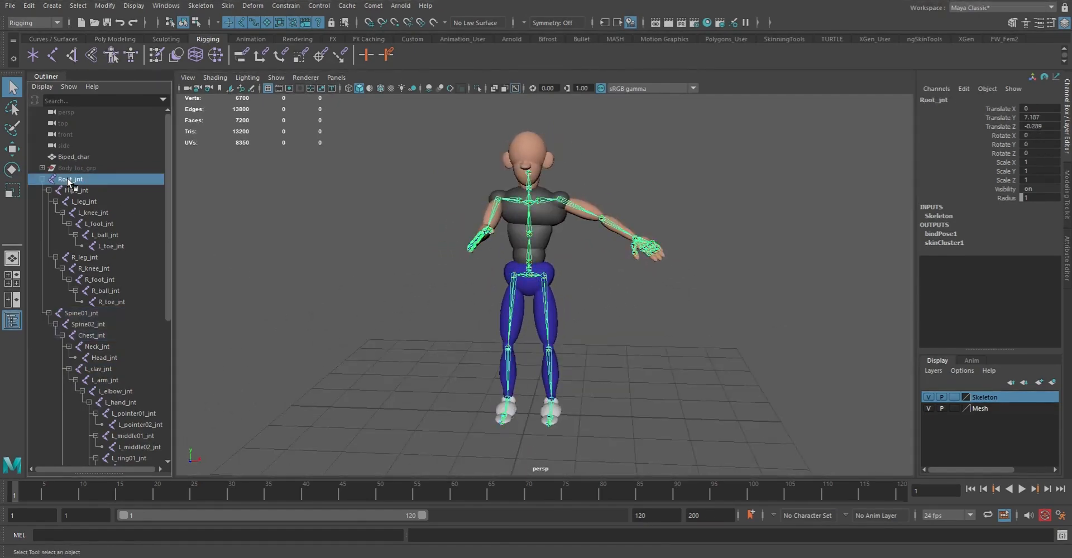
pyautogui.click(201, 7)
pyautogui.moveTo(232, 6)
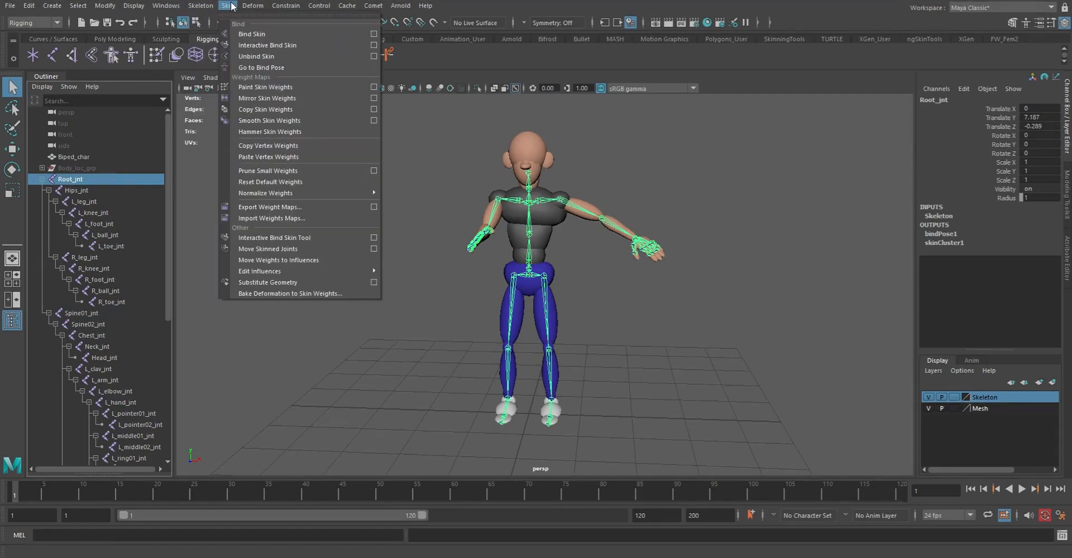
pyautogui.click(268, 68)
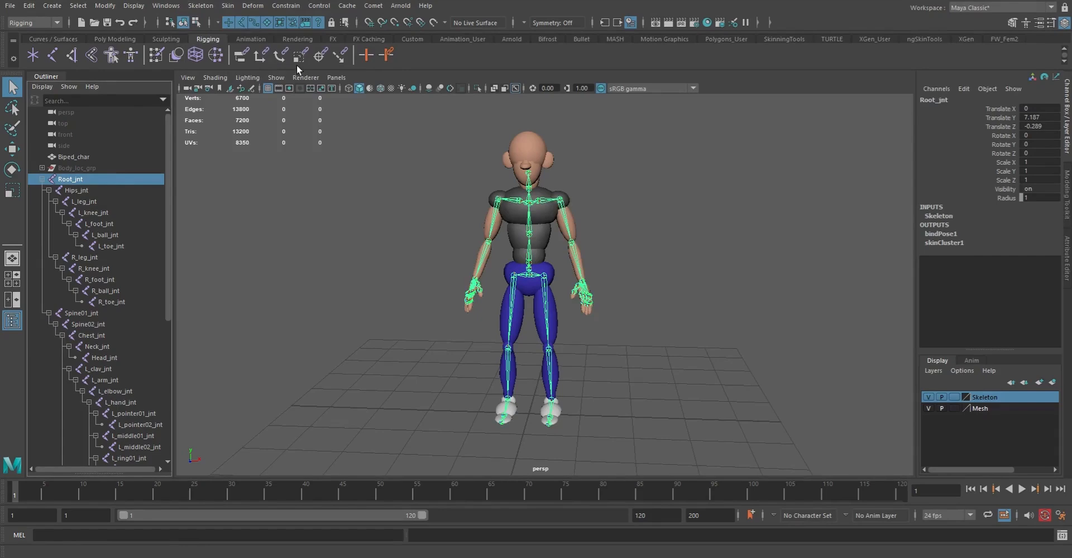
# Swing the left leg backward at L_leg_jnt and bend it at L_knee_jnt to test the leg's deformation.
pyautogui.keyDown('alt'); pyautogui.moveTo(582, 246); pyautogui.dragTo(498, 256); pyautogui.keyUp('alt')
pyautogui.keyDown('alt'); pyautogui.moveTo(498, 256); pyautogui.dragTo(534, 296, button='right'); pyautogui.keyUp('alt')
pyautogui.keyDown('alt'); pyautogui.moveTo(534, 296); pyautogui.dragTo(533, 279); pyautogui.keyUp('alt')
pyautogui.keyDown('alt'); pyautogui.moveTo(576, 254); pyautogui.dragTo(471, 238, button='right'); pyautogui.keyUp('alt')
pyautogui.keyDown('alt'); pyautogui.moveTo(527, 265); pyautogui.dragTo(546, 250, button='middle'); pyautogui.keyUp('alt')
pyautogui.keyDown('alt'); pyautogui.moveTo(547, 253); pyautogui.dragTo(459, 272); pyautogui.keyUp('alt')
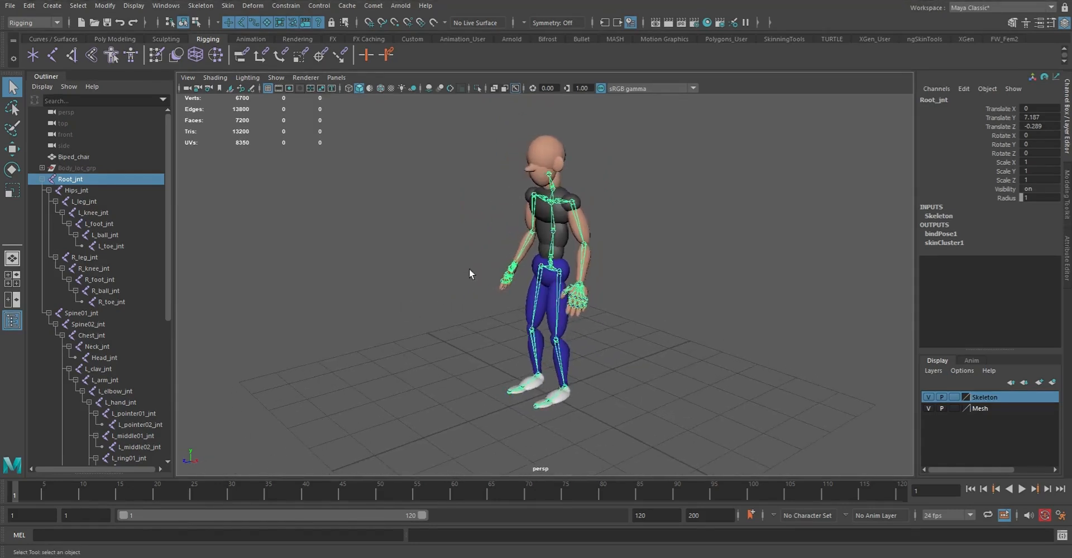
pyautogui.click(564, 286)
pyautogui.press('e')
pyautogui.moveTo(530, 240); pyautogui.dragTo(448, 271)
pyautogui.keyDown('alt'); pyautogui.moveTo(553, 276); pyautogui.dragTo(540, 298); pyautogui.keyUp('alt')
pyautogui.click(631, 316)
pyautogui.keyDown('alt'); pyautogui.moveTo(559, 305); pyautogui.dragTo(628, 300); pyautogui.keyUp('alt')
pyautogui.press('q')
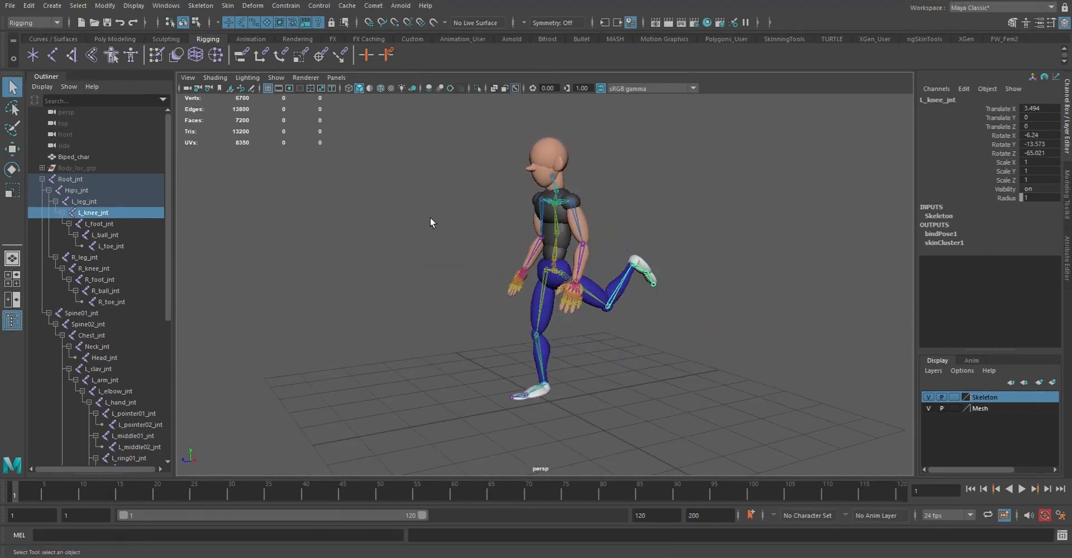
pyautogui.keyDown('alt'); pyautogui.moveTo(431, 223); pyautogui.dragTo(524, 220); pyautogui.keyUp('alt')
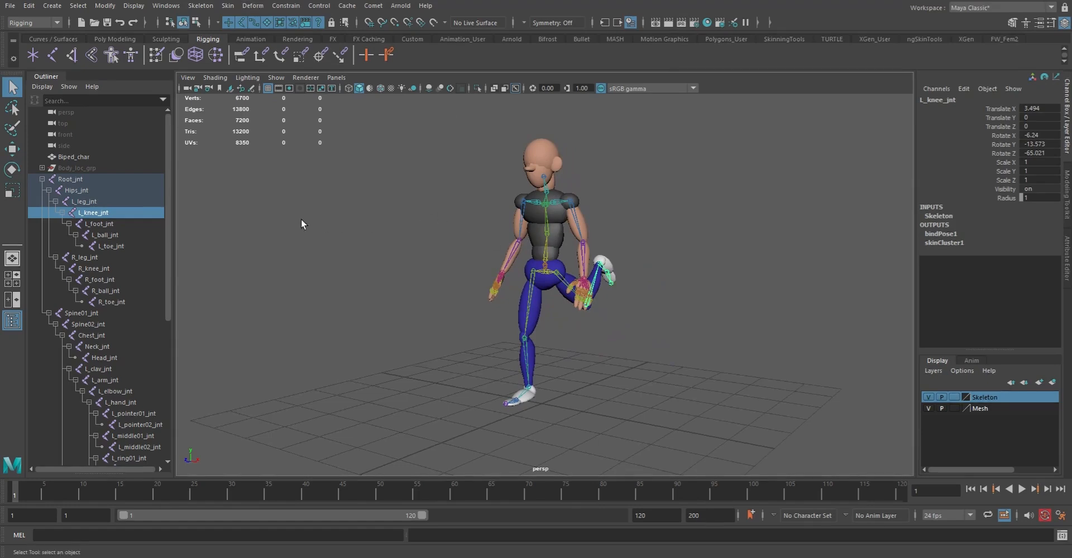
# Select Root_jnt and return the posed left leg to the bind pose.
pyautogui.click(71, 178)
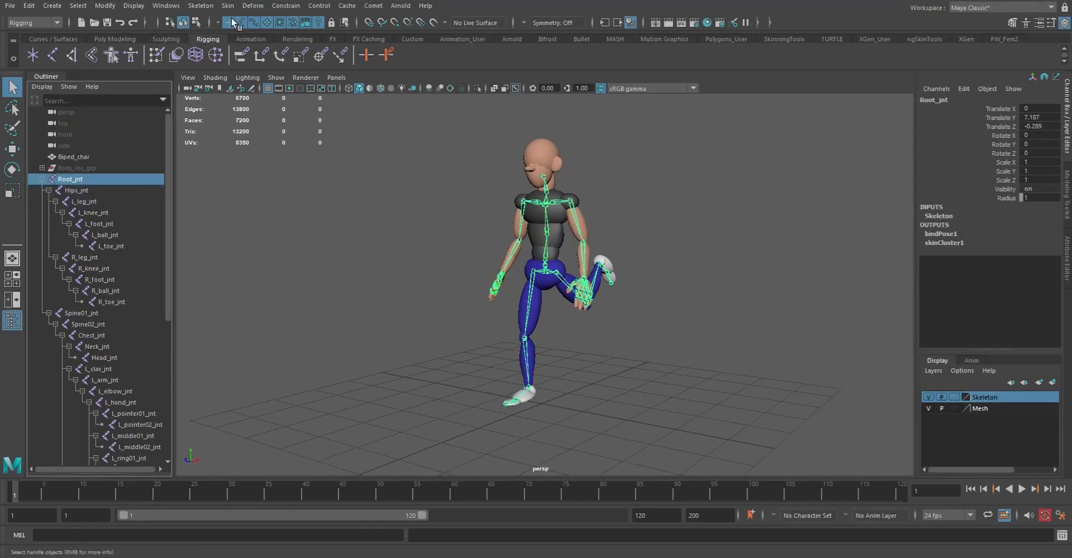
pyautogui.click(201, 6)
pyautogui.moveTo(227, 6)
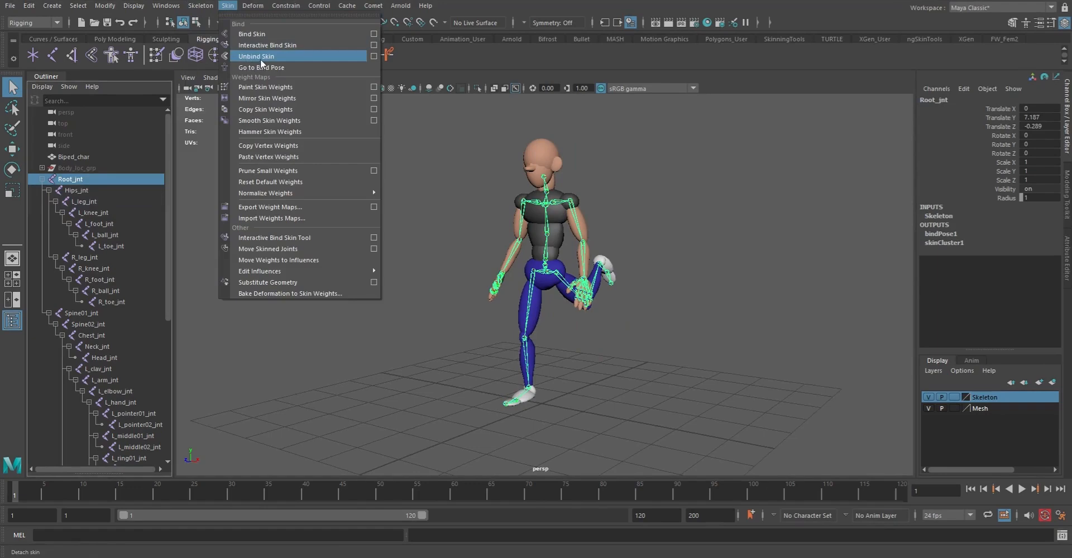
pyautogui.click(261, 68)
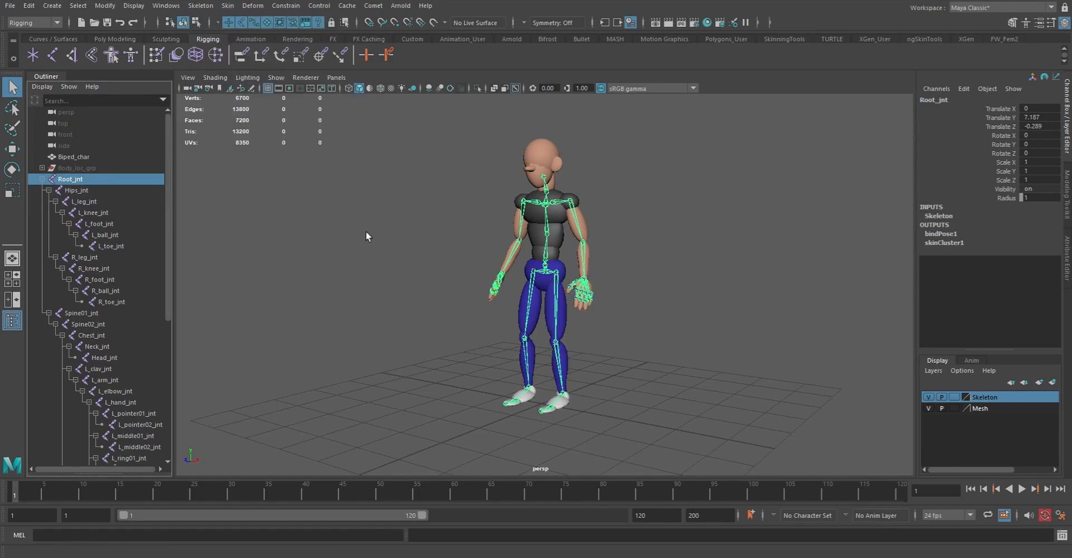
# Clear the selection and examine the joints inside the upper body and head from several angles.
pyautogui.click(656, 288)
pyautogui.keyDown('alt'); pyautogui.moveTo(502, 310); pyautogui.dragTo(656, 337, button='right'); pyautogui.keyUp('alt')
pyautogui.keyDown('alt'); pyautogui.moveTo(544, 248); pyautogui.dragTo(577, 245); pyautogui.keyUp('alt')
pyautogui.keyDown('alt'); pyautogui.moveTo(577, 244); pyautogui.dragTo(578, 269, button='middle'); pyautogui.keyUp('alt')
pyautogui.keyDown('alt'); pyautogui.moveTo(579, 269); pyautogui.dragTo(624, 276); pyautogui.keyUp('alt')
pyautogui.keyDown('alt'); pyautogui.moveTo(556, 208); pyautogui.dragTo(651, 199); pyautogui.keyUp('alt')
pyautogui.keyDown('alt'); pyautogui.moveTo(517, 171); pyautogui.dragTo(586, 201, button='right'); pyautogui.keyUp('alt')
pyautogui.keyDown('alt'); pyautogui.moveTo(586, 201); pyautogui.dragTo(572, 195); pyautogui.keyUp('alt')
pyautogui.keyDown('alt'); pyautogui.moveTo(565, 160); pyautogui.dragTo(580, 240, button='middle'); pyautogui.keyUp('alt')
pyautogui.keyDown('alt'); pyautogui.moveTo(580, 240); pyautogui.dragTo(545, 236, button='right'); pyautogui.keyUp('alt')
pyautogui.keyDown('alt'); pyautogui.moveTo(544, 236); pyautogui.dragTo(546, 221); pyautogui.keyUp('alt')
pyautogui.keyDown('alt'); pyautogui.moveTo(545, 220); pyautogui.dragTo(547, 209, button='right'); pyautogui.keyUp('alt')
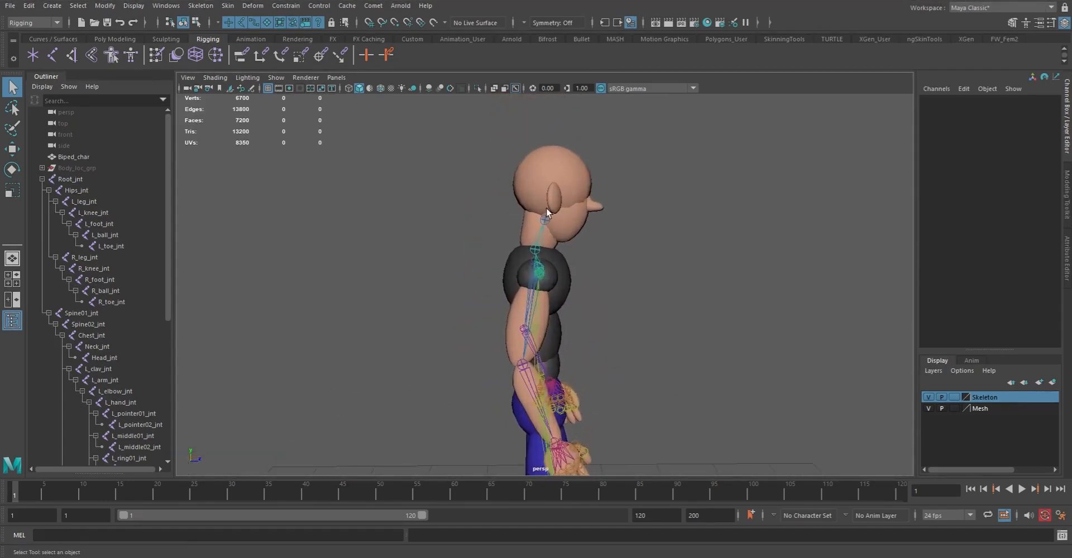
# Test the head's deformation by rotating Head_jnt, and select its parent Neck_jnt.
pyautogui.click(545, 220)
pyautogui.press('e')
pyautogui.moveTo(583, 184); pyautogui.dragTo(551, 272)
pyautogui.press('Up')
pyautogui.press('q')
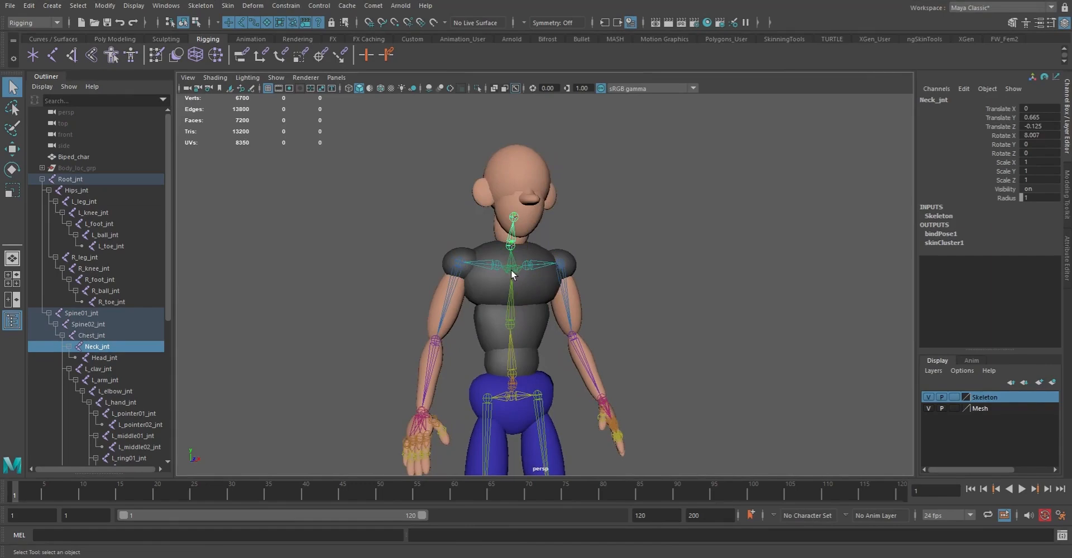
# Rotate Chest_jnt to test the upper body's deformation and restore its straight pose.
pyautogui.click(512, 272)
pyautogui.press('e')
pyautogui.moveTo(525, 234); pyautogui.dragTo(622, 302)
pyautogui.keyDown('alt'); pyautogui.moveTo(622, 302); pyautogui.dragTo(622, 194, button='middle'); pyautogui.keyUp('alt')
pyautogui.keyDown('alt'); pyautogui.moveTo(622, 194); pyautogui.dragTo(544, 253); pyautogui.keyUp('alt')
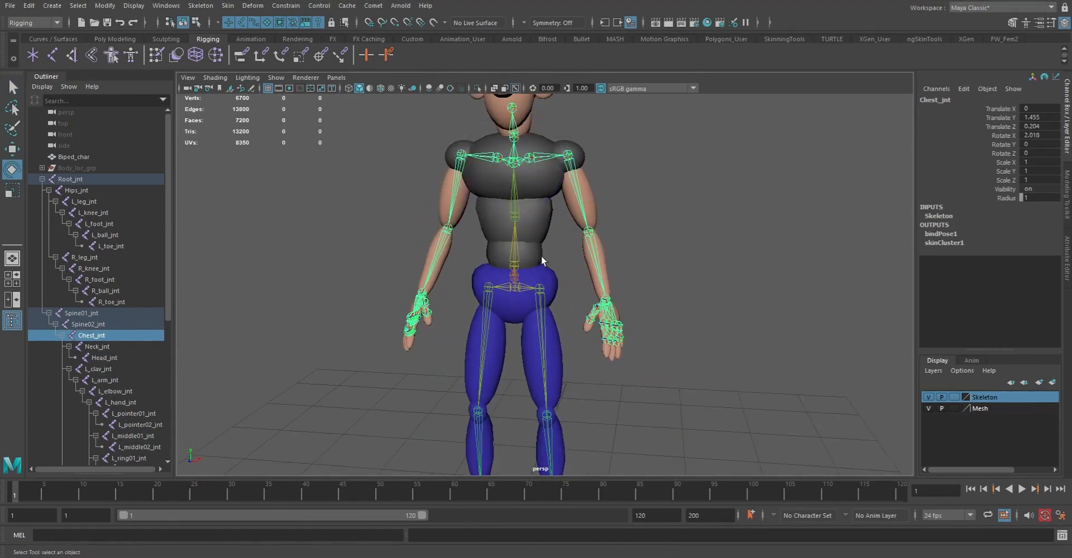
# Test the torso's deformation by rotating Spine01_jnt and Spine02_jnt together, and undo the rotation.
pyautogui.press('q')
pyautogui.click(518, 254)
pyautogui.keyDown('shift'); pyautogui.click(517, 206); pyautogui.keyUp('shift')
pyautogui.press('e')
pyautogui.moveTo(512, 193); pyautogui.dragTo(558, 265)
pyautogui.hotkey('ctrl', 'z')
pyautogui.press('q')
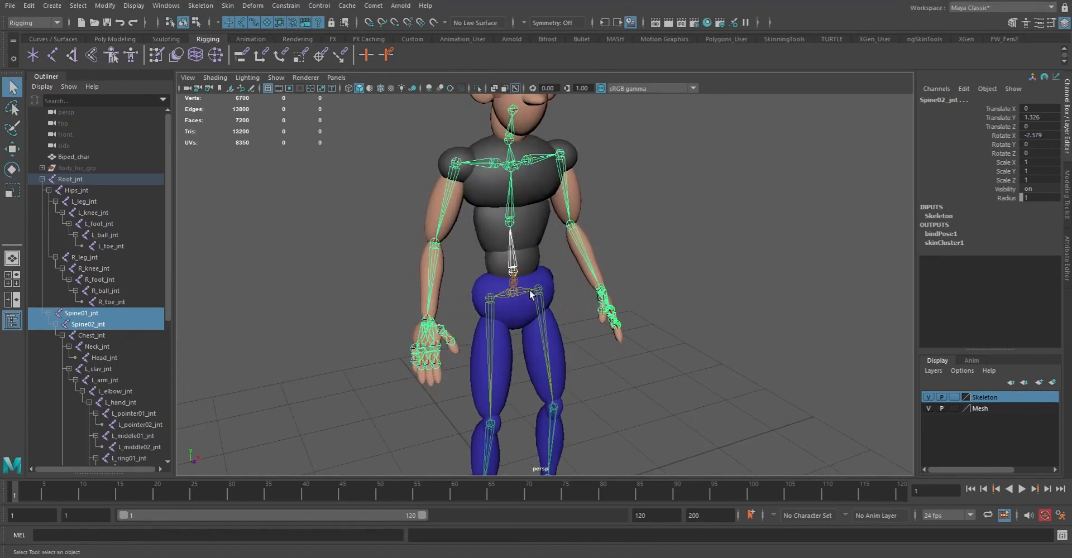
# Test the pelvis and leg deformation by rotating Hips_jnt, and undo the rotation.
pyautogui.keyDown('alt'); pyautogui.moveTo(524, 296); pyautogui.dragTo(564, 286); pyautogui.keyUp('alt')
pyautogui.keyDown('alt'); pyautogui.moveTo(564, 286); pyautogui.dragTo(558, 201, button='middle'); pyautogui.keyUp('alt')
pyautogui.keyDown('alt'); pyautogui.moveTo(559, 201); pyautogui.dragTo(534, 278, button='right'); pyautogui.keyUp('alt')
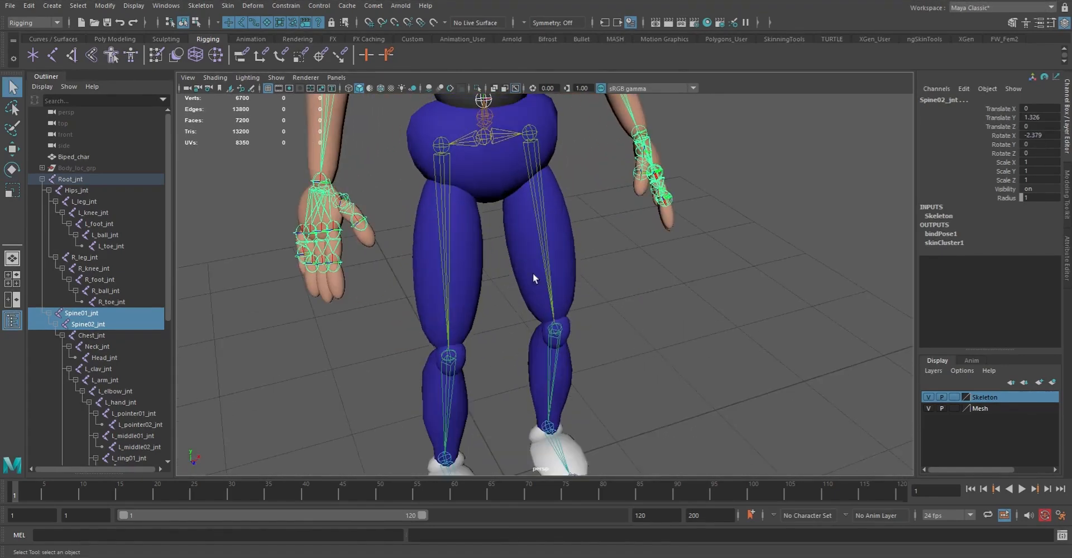
pyautogui.click(485, 141)
pyautogui.press('e')
pyautogui.moveTo(451, 114); pyautogui.dragTo(444, 97)
pyautogui.hotkey('ctrl', 'z')
pyautogui.keyDown('alt'); pyautogui.moveTo(607, 263); pyautogui.dragTo(579, 229, button='right'); pyautogui.keyUp('alt')
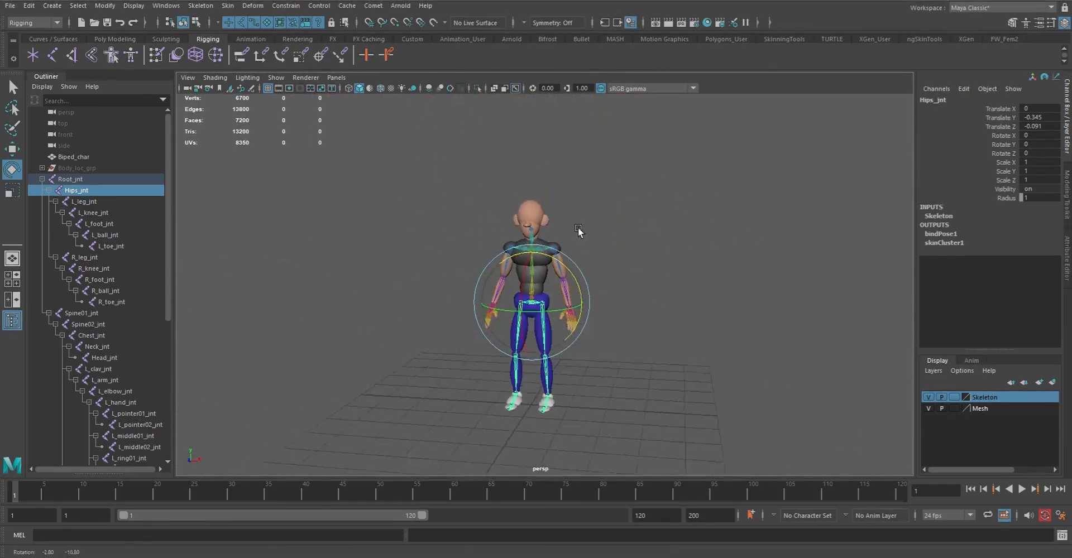
# Clear the joint selection and save the scene with the bound character back in its rest pose.
pyautogui.click(644, 282)
pyautogui.keyDown('alt'); pyautogui.moveTo(587, 262); pyautogui.dragTo(577, 230, button='middle'); pyautogui.keyUp('alt')
pyautogui.keyDown('alt'); pyautogui.moveTo(577, 230); pyautogui.dragTo(635, 332, button='right'); pyautogui.keyUp('alt')
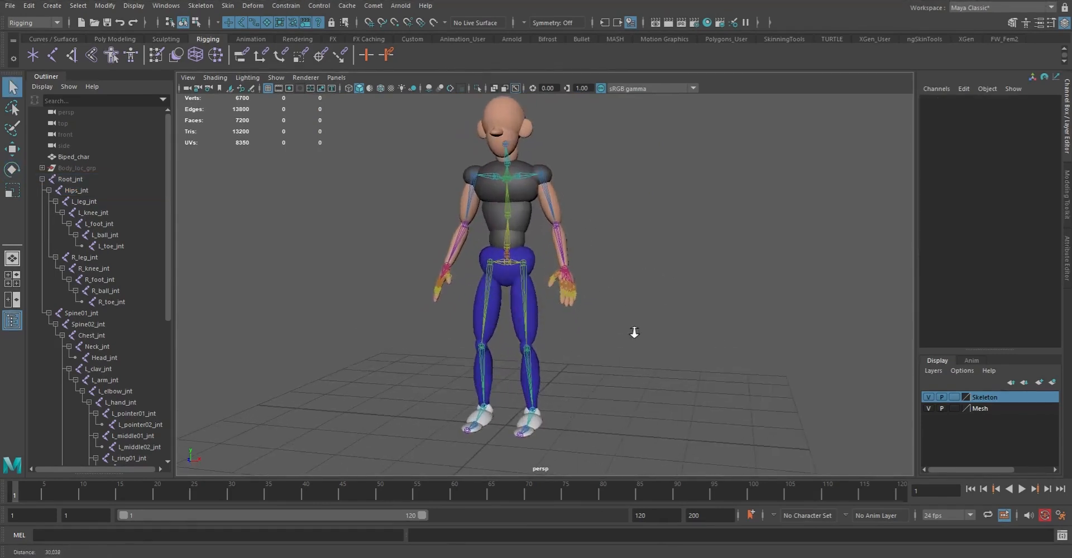
pyautogui.keyDown('alt'); pyautogui.moveTo(597, 273); pyautogui.dragTo(601, 291, button='middle'); pyautogui.keyUp('alt')
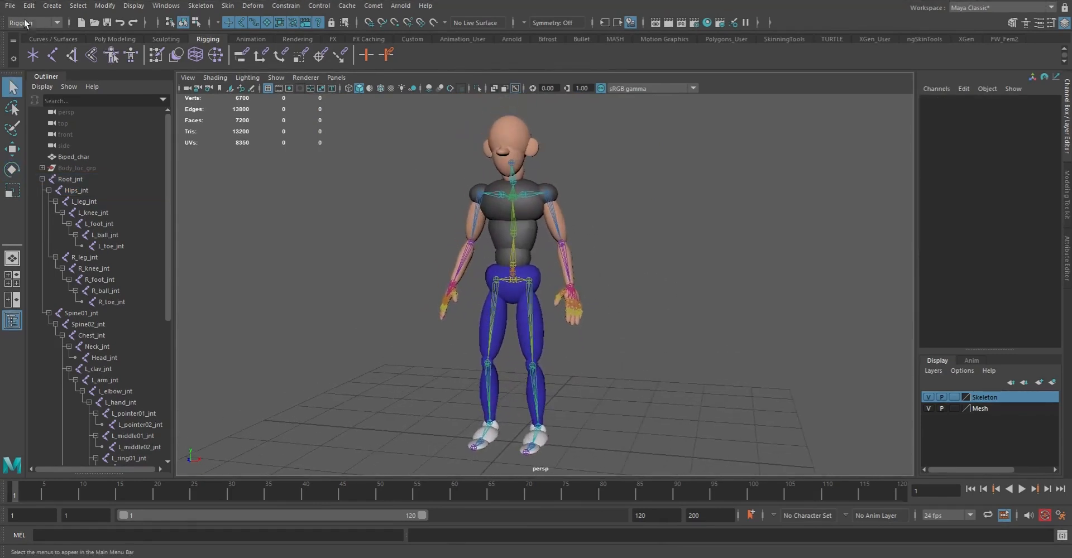
pyautogui.click(10, 6)
pyautogui.click(38, 52)
pyautogui.keyDown('alt'); pyautogui.moveTo(435, 223); pyautogui.dragTo(508, 285); pyautogui.keyUp('alt')
pyautogui.scroll(2, 438, 245)
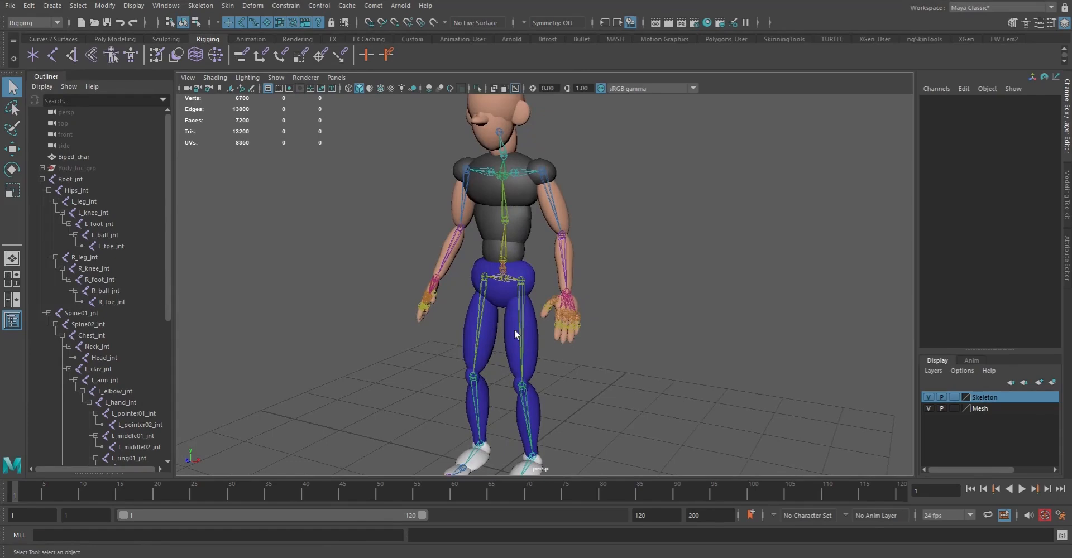
pyautogui.keyDown('alt'); pyautogui.moveTo(514, 385); pyautogui.dragTo(550, 136); pyautogui.keyUp('alt')
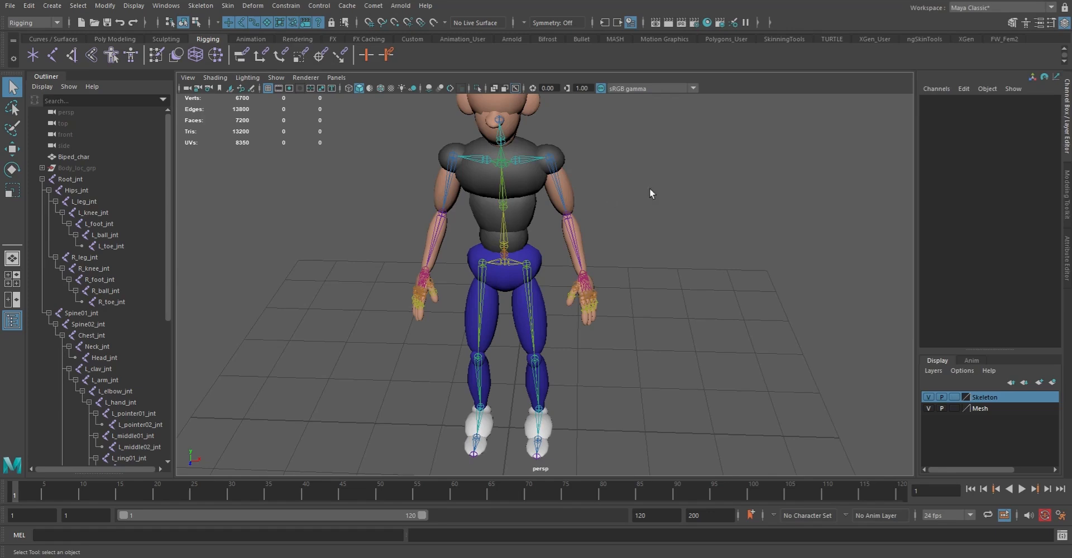
pyautogui.keyDown('alt'); pyautogui.moveTo(565, 201); pyautogui.dragTo(491, 233); pyautogui.keyUp('alt')
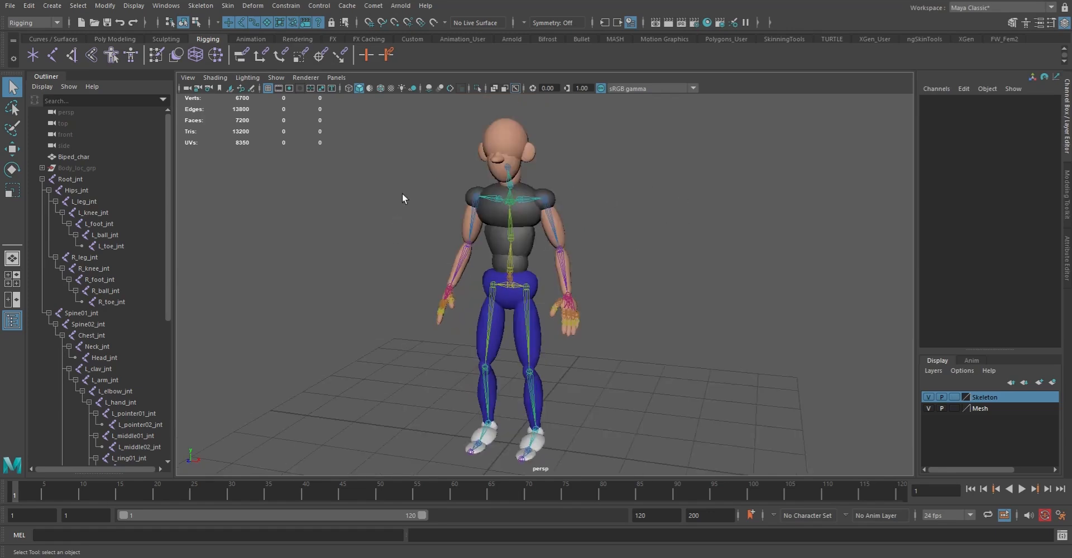